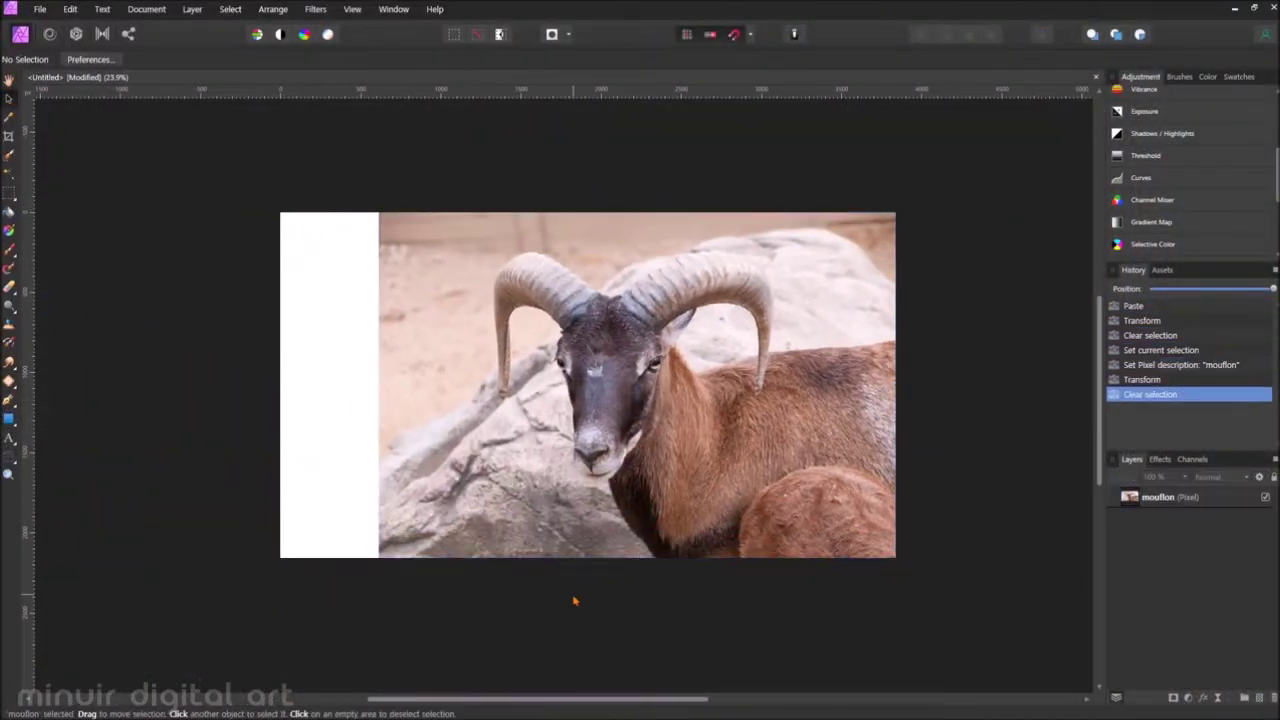
Scroll the view over the pasted mouflon photo in the new document
scroll(457, 385, "up", 5)
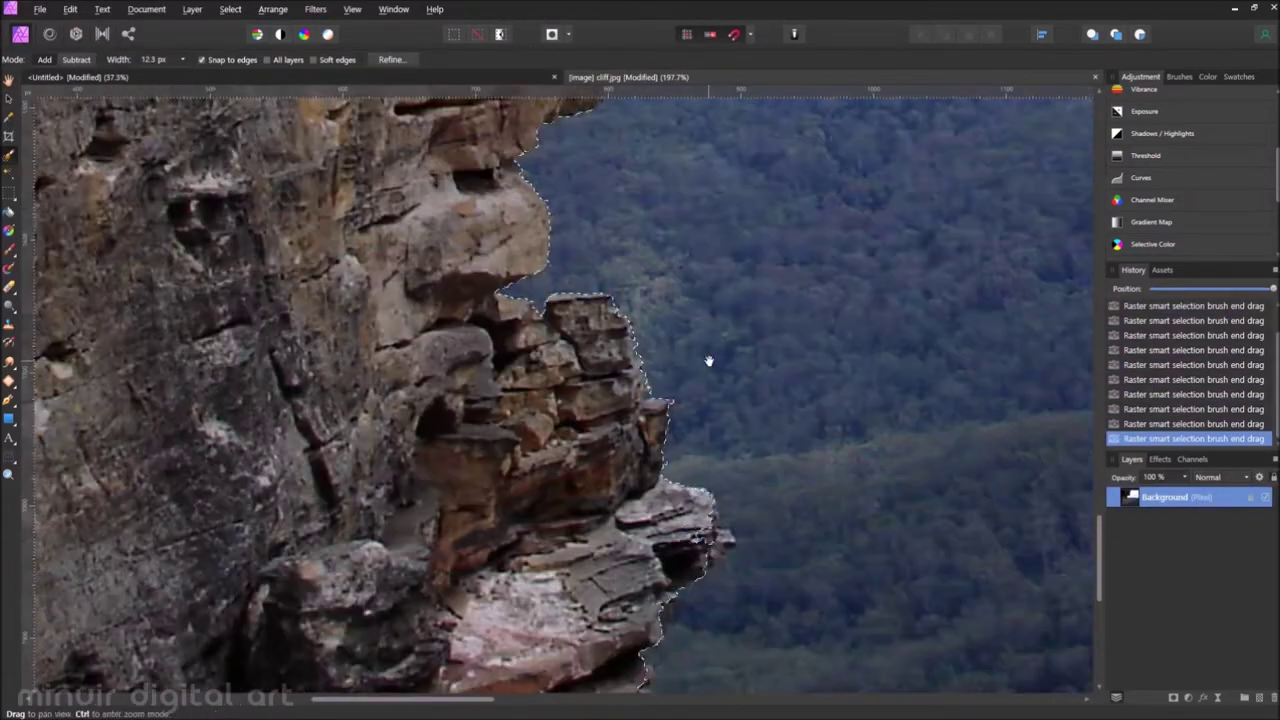
Pan and zoom cliff.jpg to bring the bottom of the cliff edge into view
left_click_drag(708, 360, 753, 205)
scroll(708, 533, "up", 3)
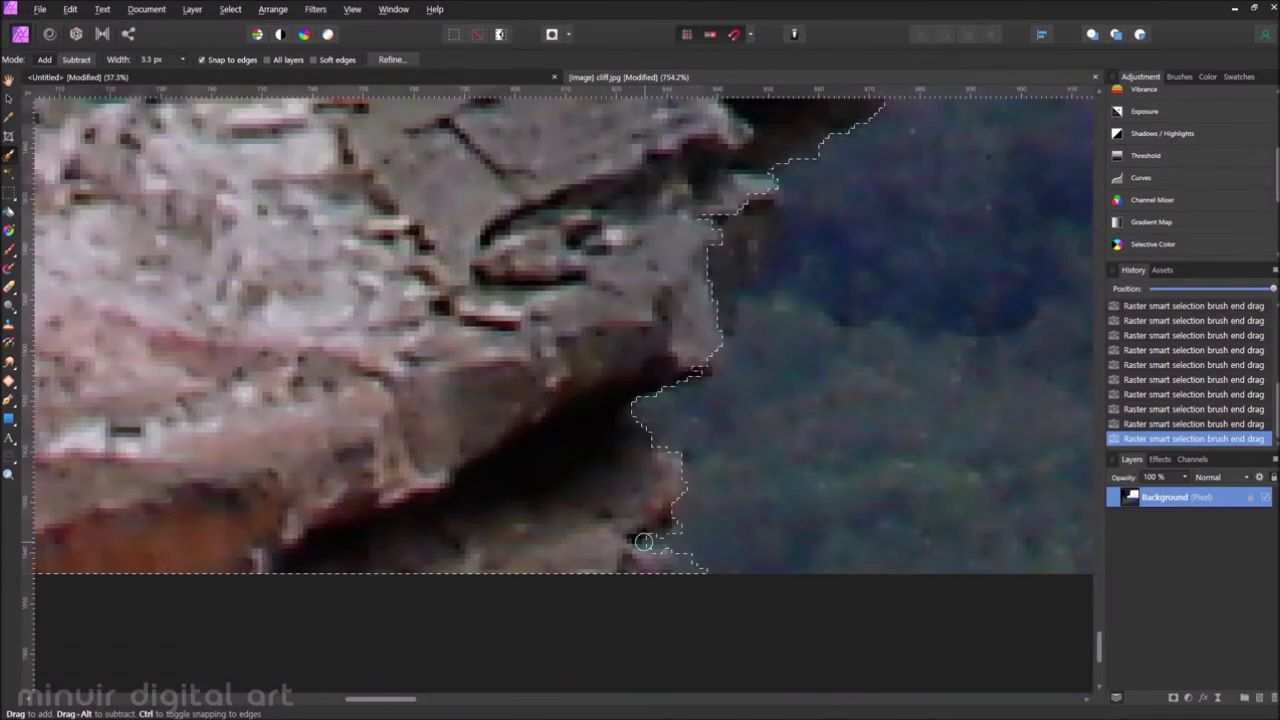
scroll(688, 403, "up", 2)
scroll(885, 220, "up", 3)
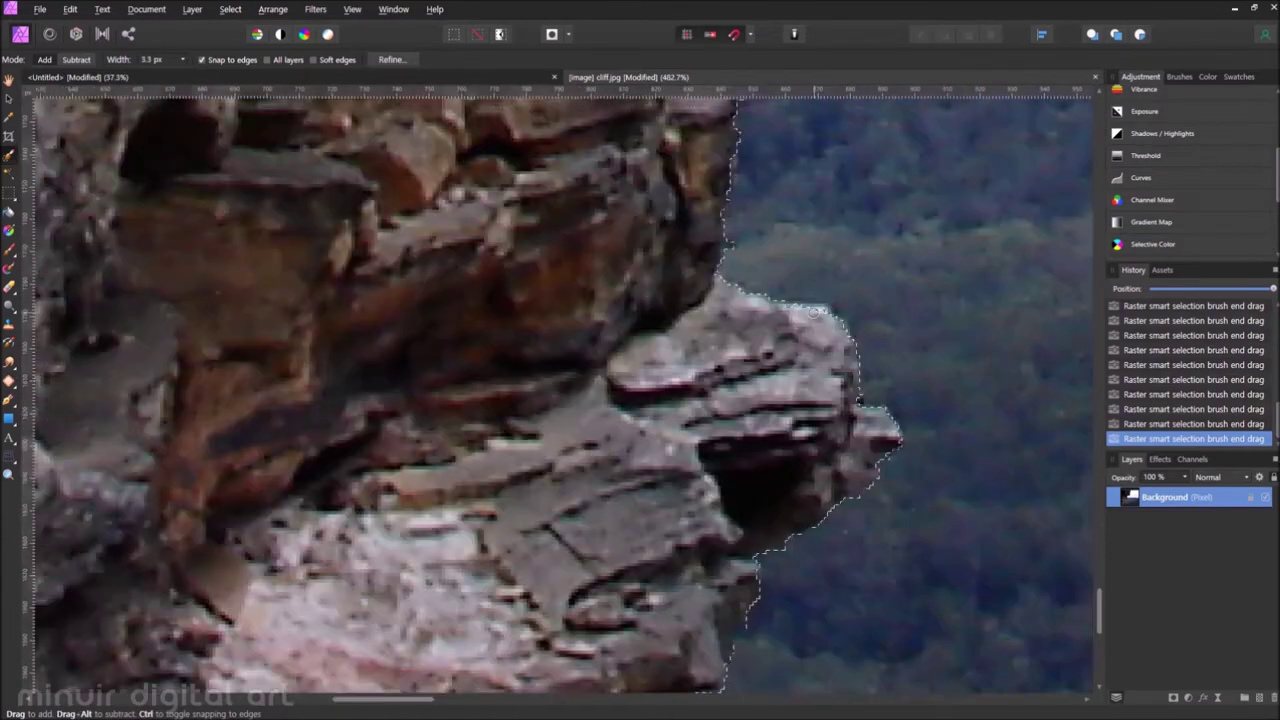
scroll(724, 350, "up", 2)
scroll(681, 200, "up", 3)
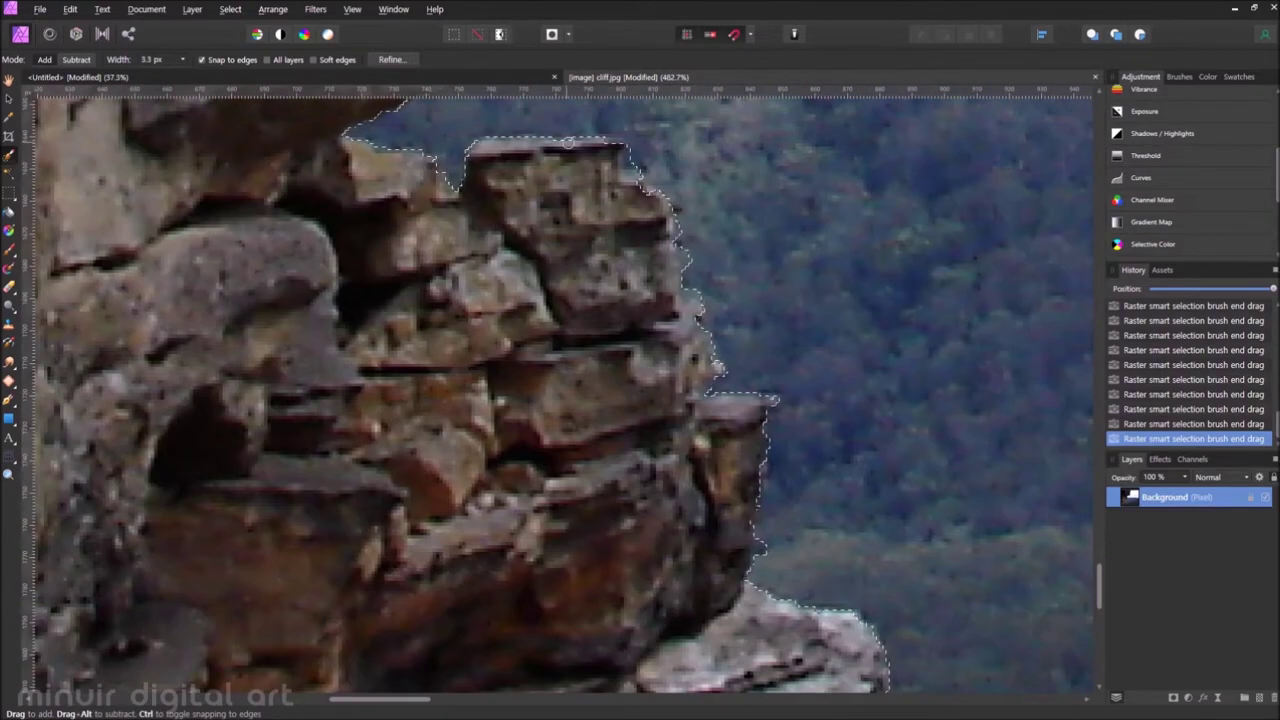
scroll(555, 143, "up", 3)
scroll(500, 277, "up", 3)
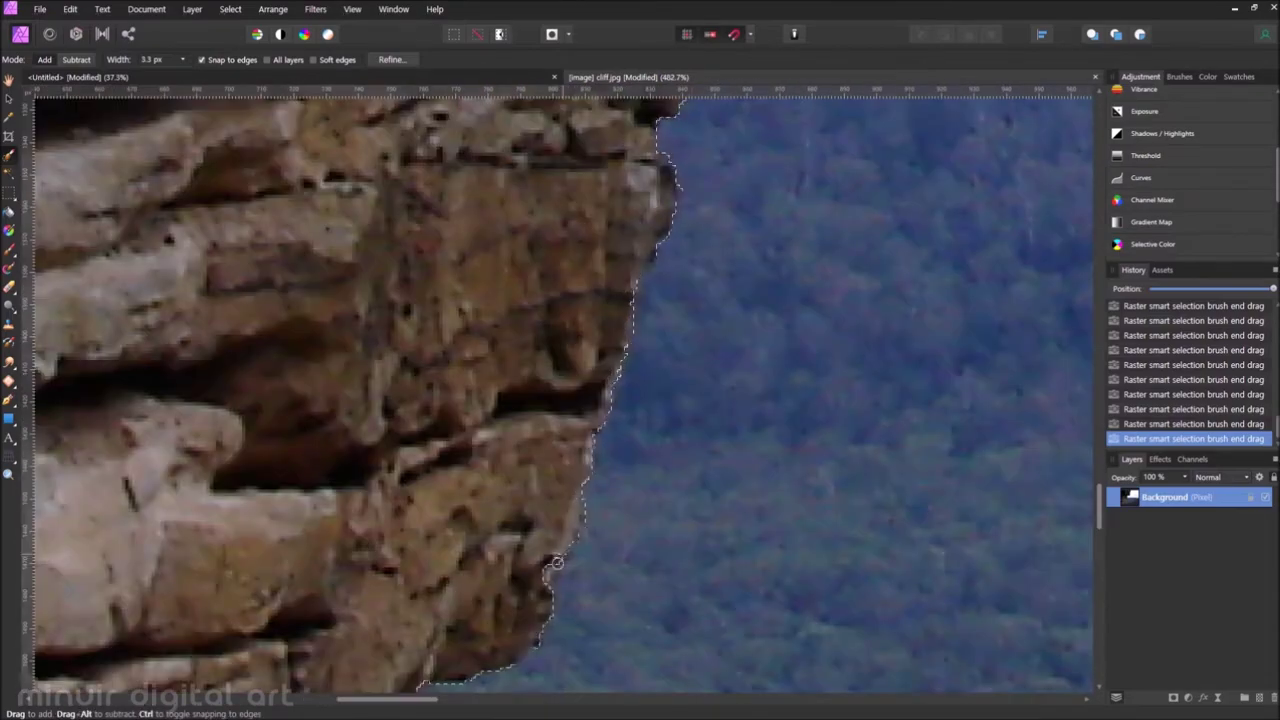
scroll(566, 542, "up", 3)
scroll(650, 430, "up", 2)
scroll(737, 343, "up", 3)
scroll(759, 317, "up", 3)
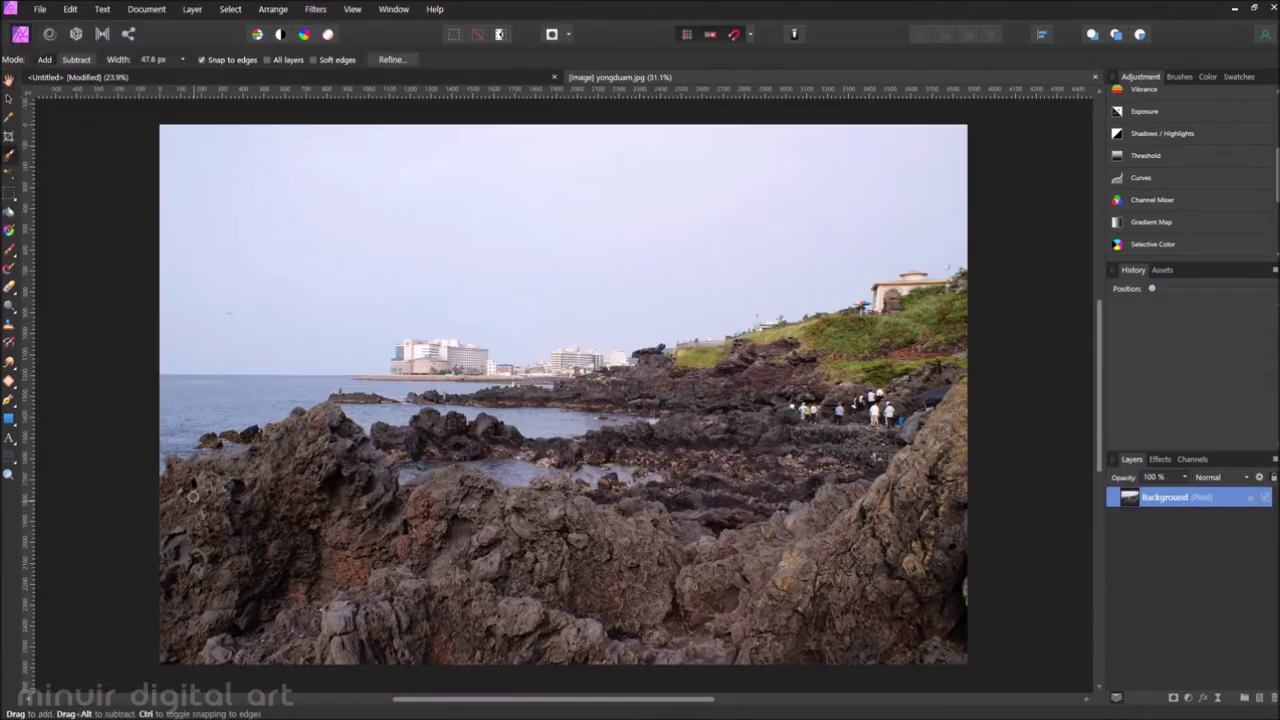
Paint a Selection Brush selection over the foreground rocks of yongduam.jpg
left_click_drag(193, 495, 975, 395)
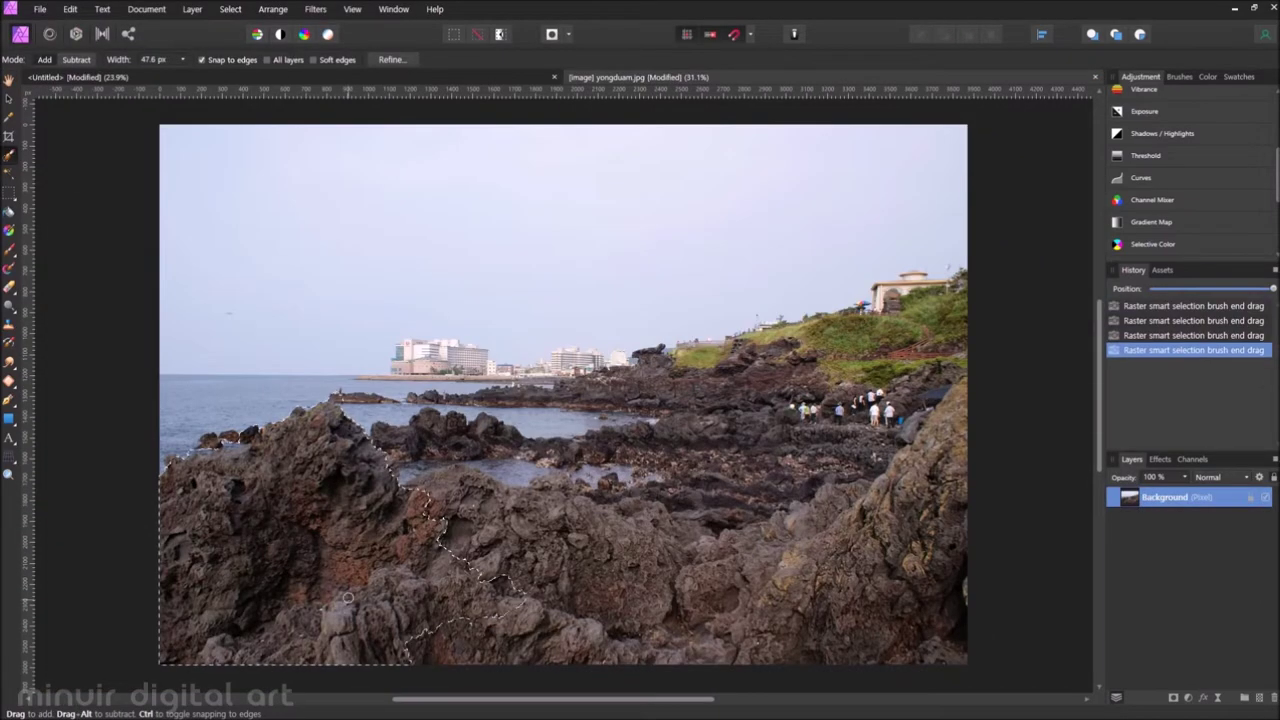
scroll(384, 416, "up", 5)
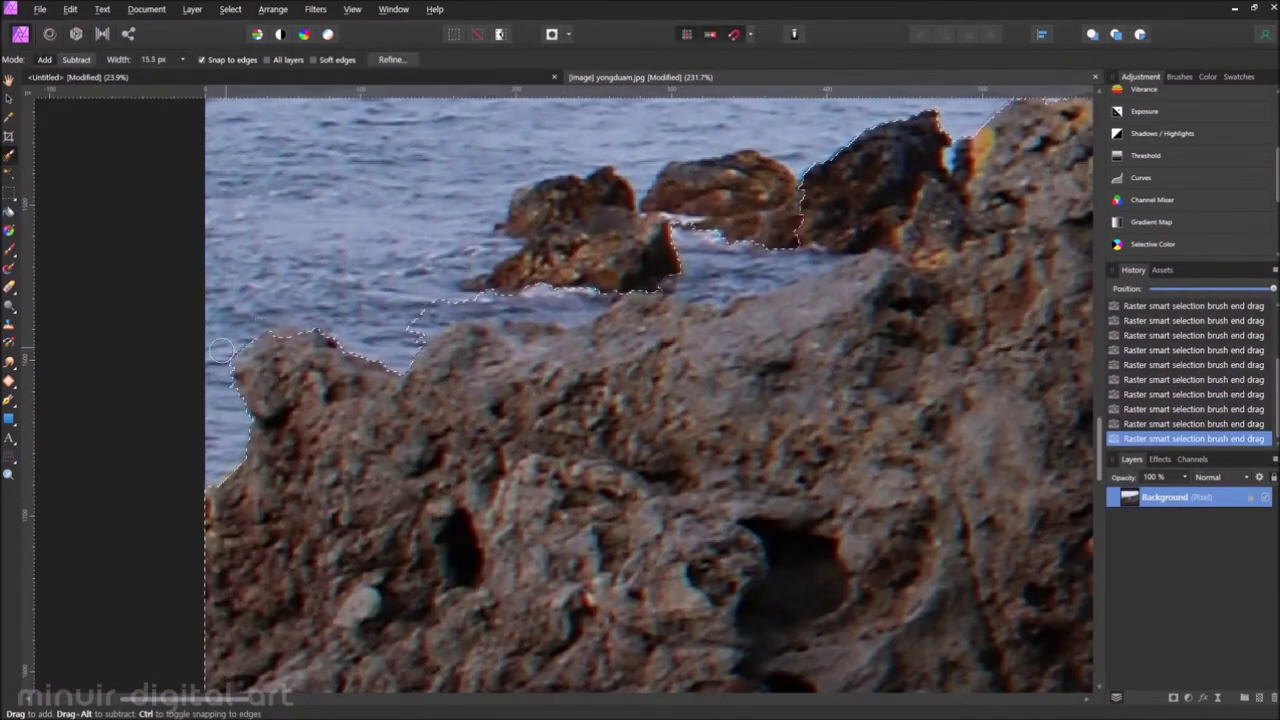
scroll(766, 262, "up", 3)
scroll(806, 262, "up", 3)
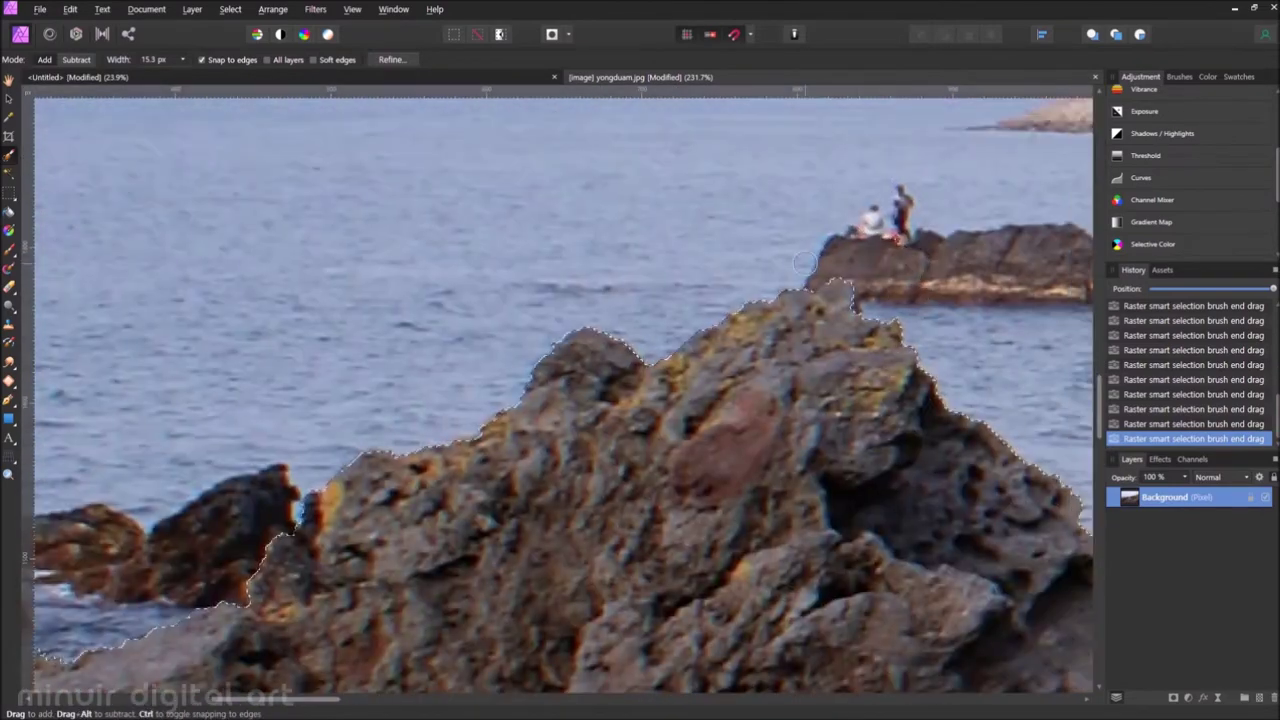
scroll(796, 304, "down", 3)
scroll(511, 316, "up", 3)
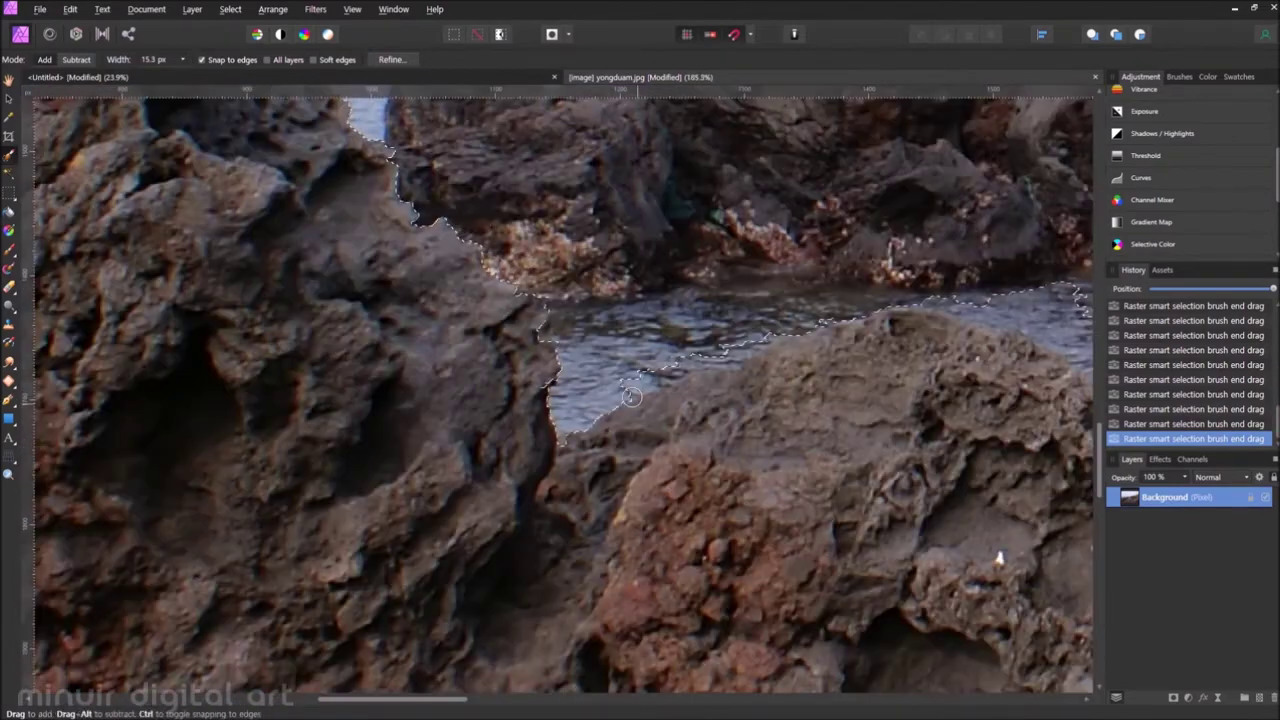
Extend the selection along the rest of the rock edge and open Refine Selection
left_click_drag(901, 325, 722, 364)
scroll(808, 357, "right", 5)
scroll(760, 370, "down", 1)
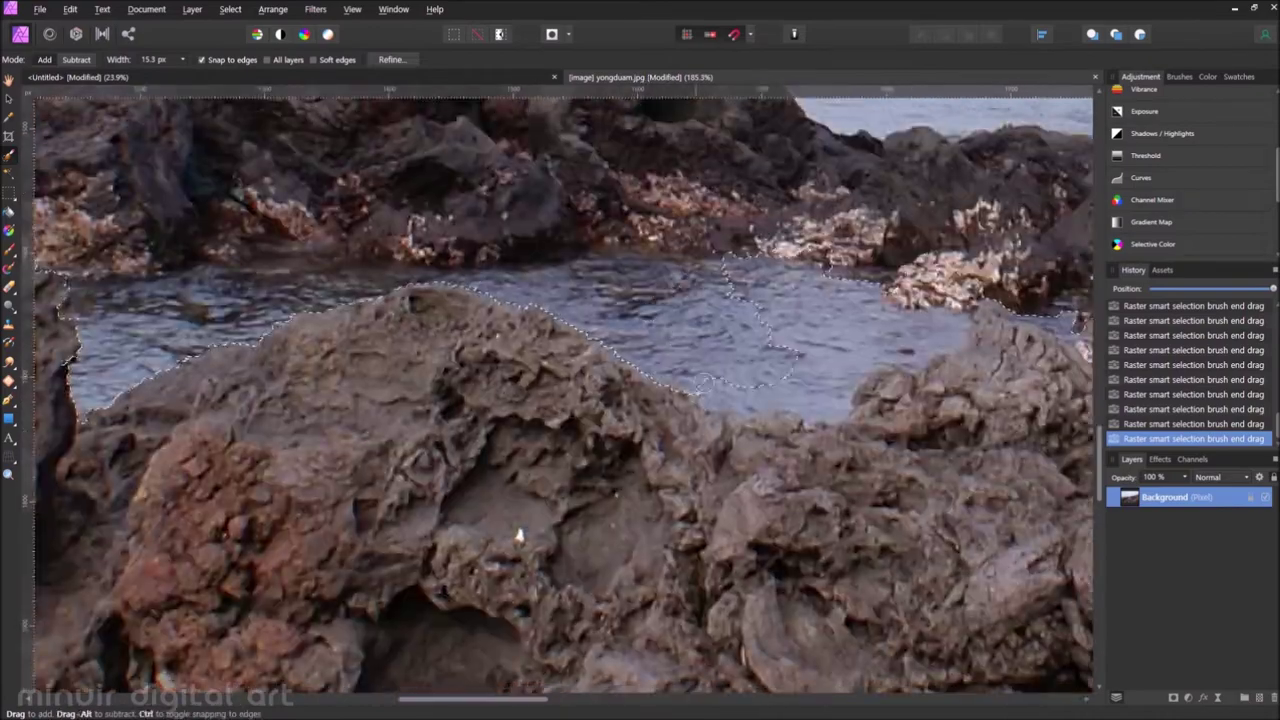
left_click_drag(980, 343, 575, 400)
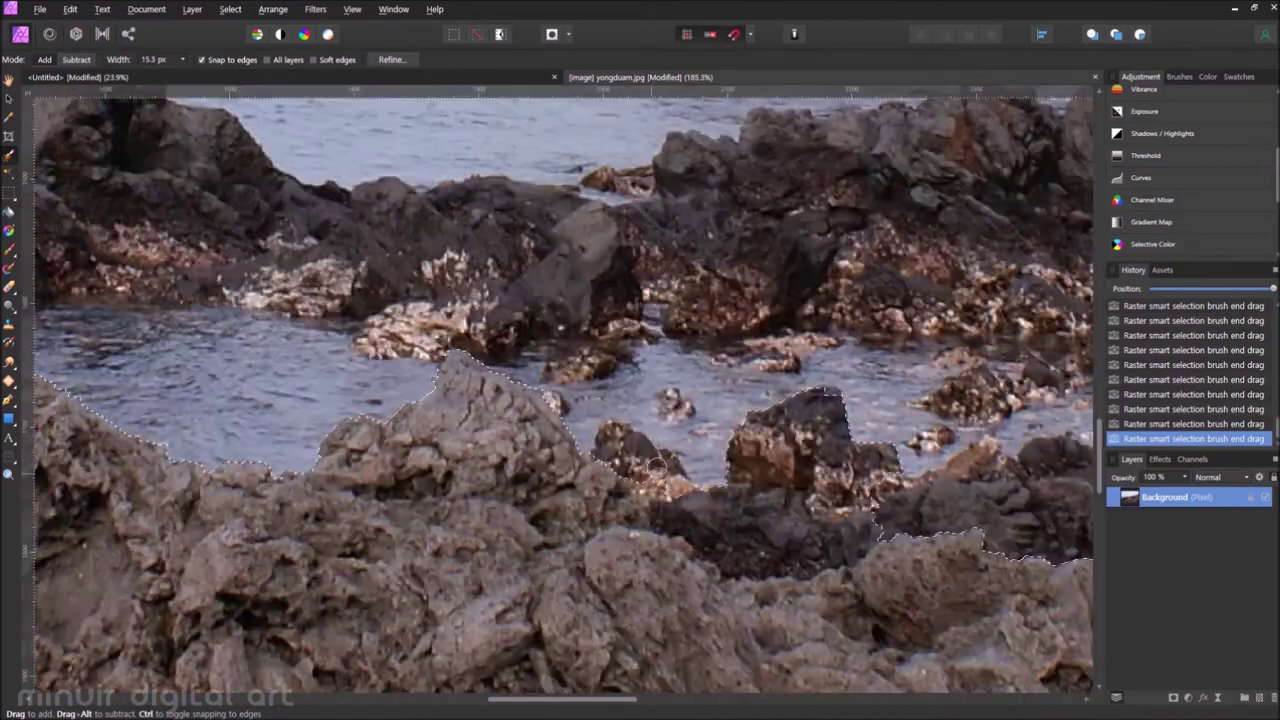
scroll(656, 463, "down", 2)
scroll(757, 360, "right", 10)
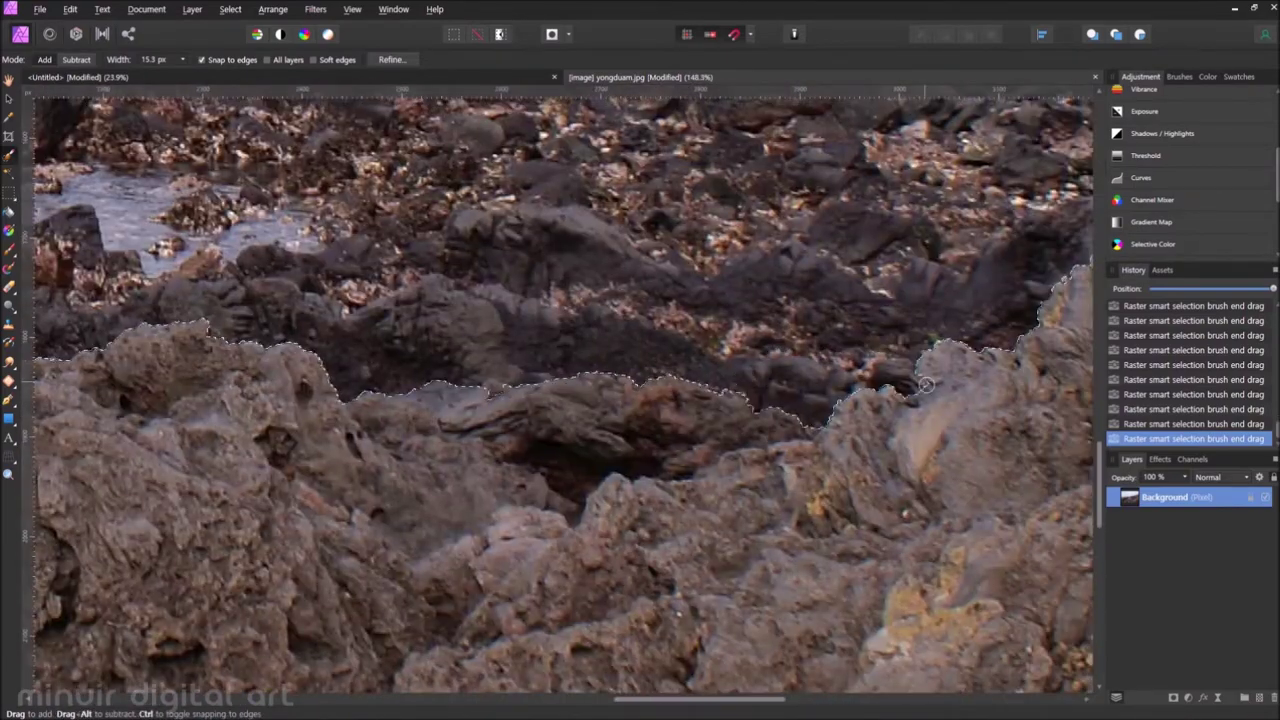
scroll(918, 385, "right", 10)
scroll(820, 310, "right", 10)
scroll(732, 240, "right", 5)
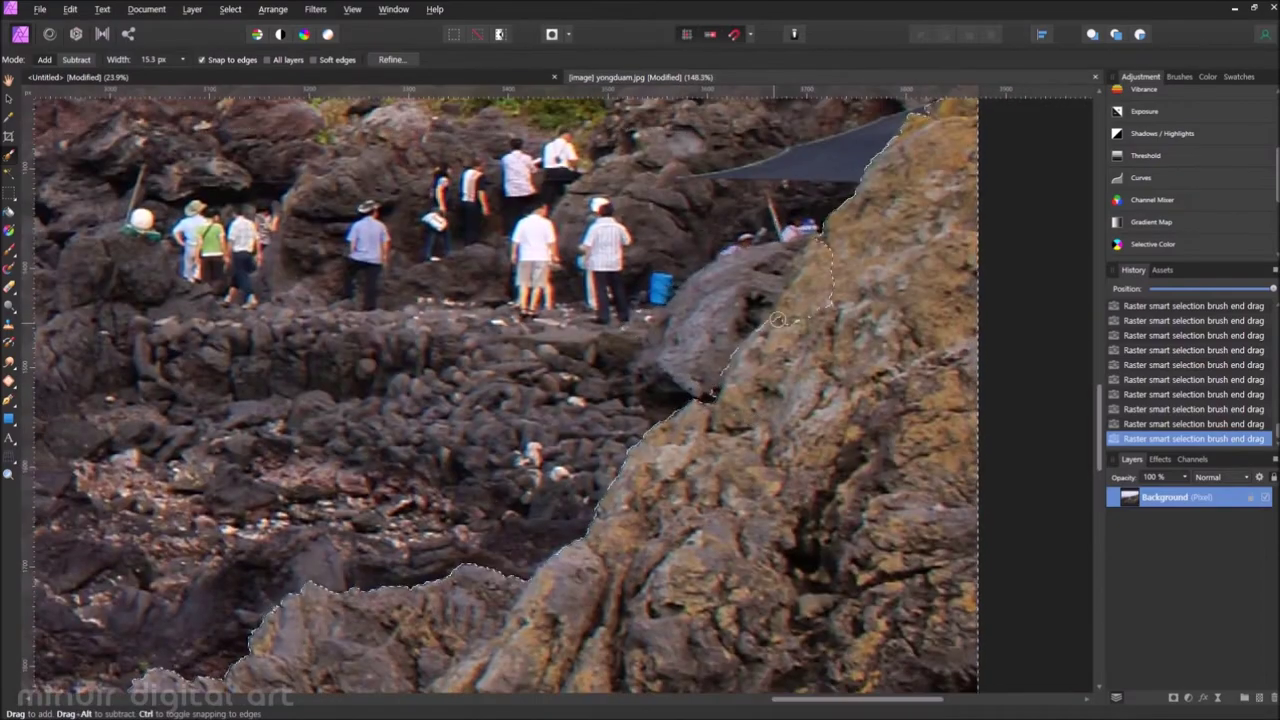
scroll(795, 268, "down", 3)
scroll(795, 268, "down", 3)
left_click(391, 59)
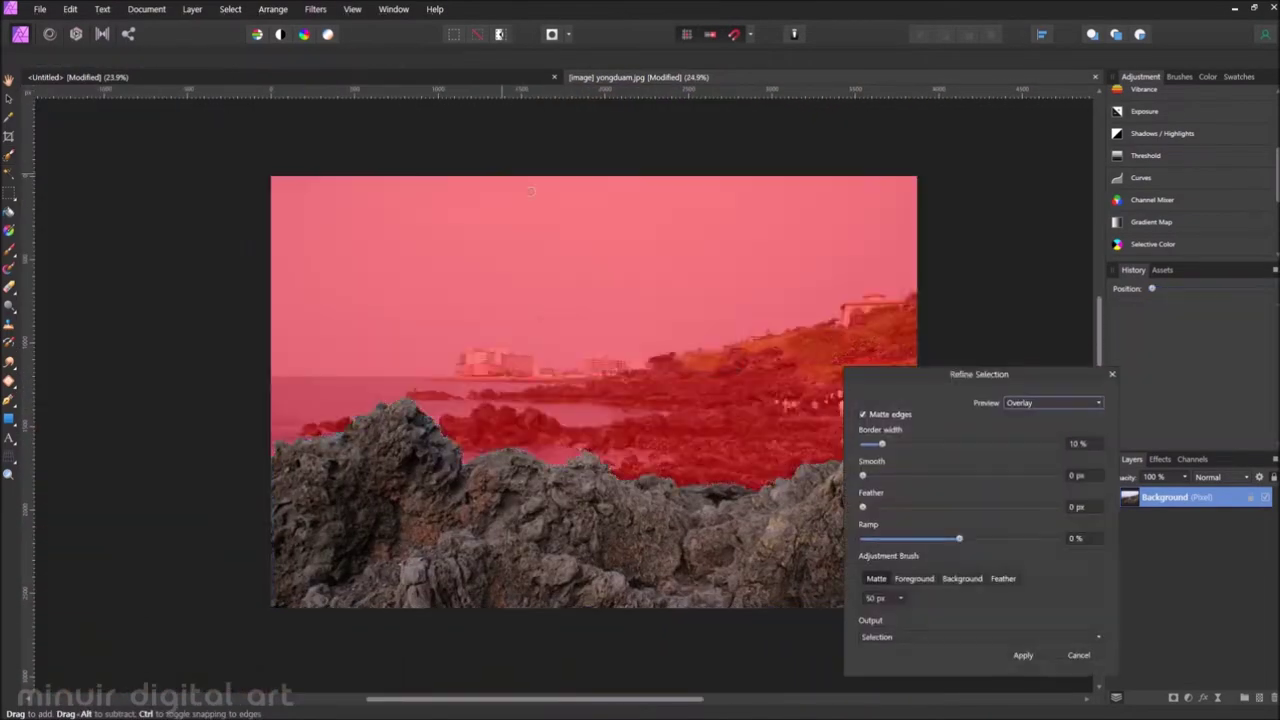
Adjust the rock selection's Border width and Smooth settings and apply the refinement
scroll(667, 370, "up", 3)
scroll(667, 370, "up", 5)
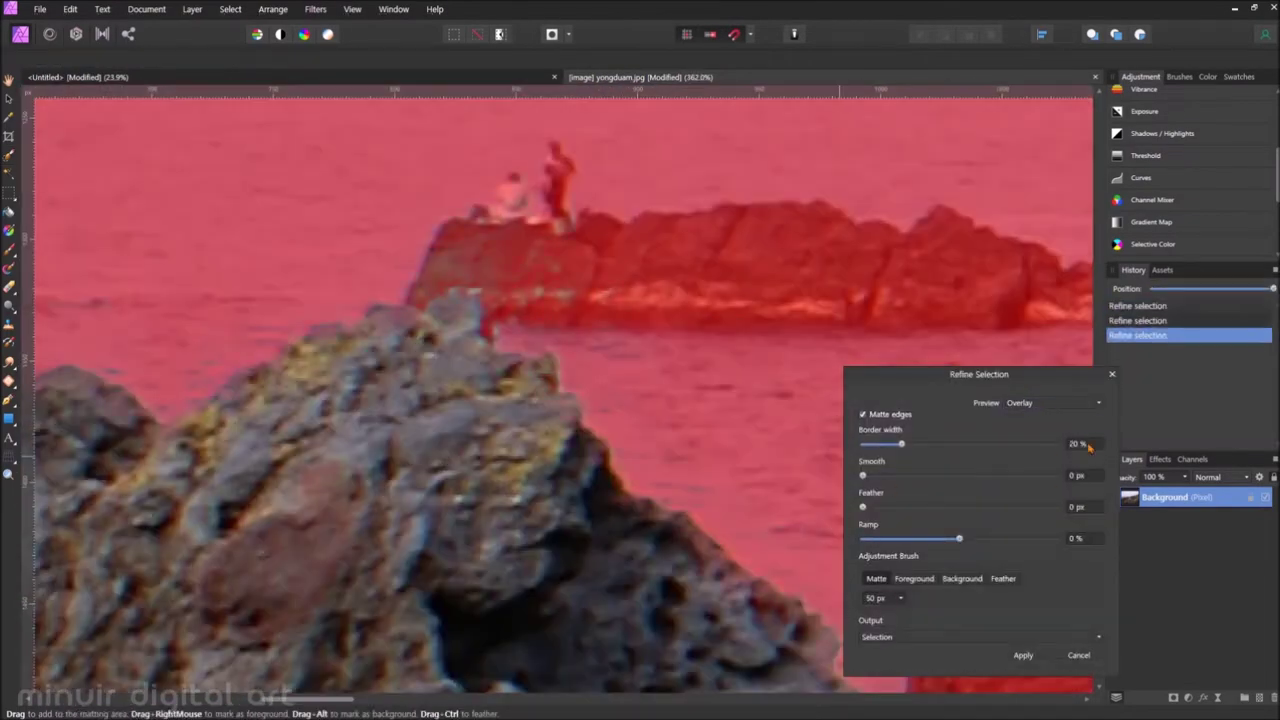
scroll(600, 400, "down", 5)
scroll(529, 320, "down", 3)
left_click(1022, 654)
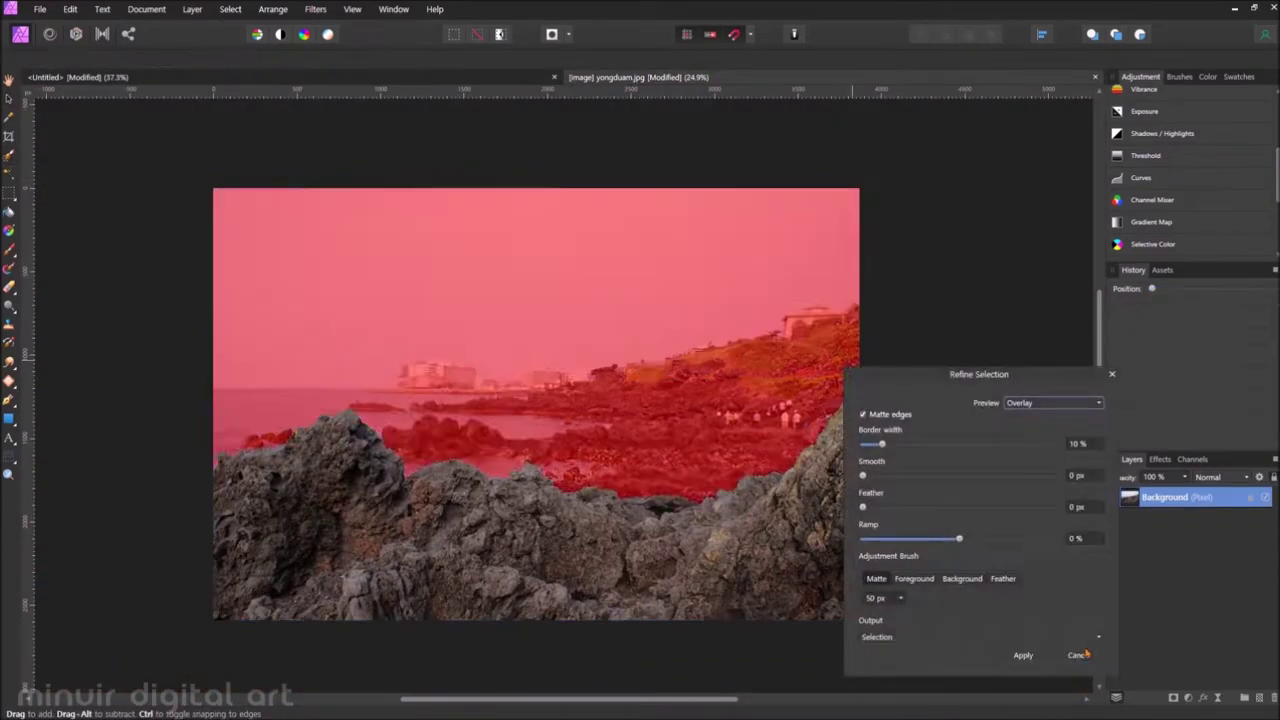
Hide the mouflon layer once the rocks are in the composite
scroll(477, 391, "up", 5)
scroll(477, 332, "up", 5)
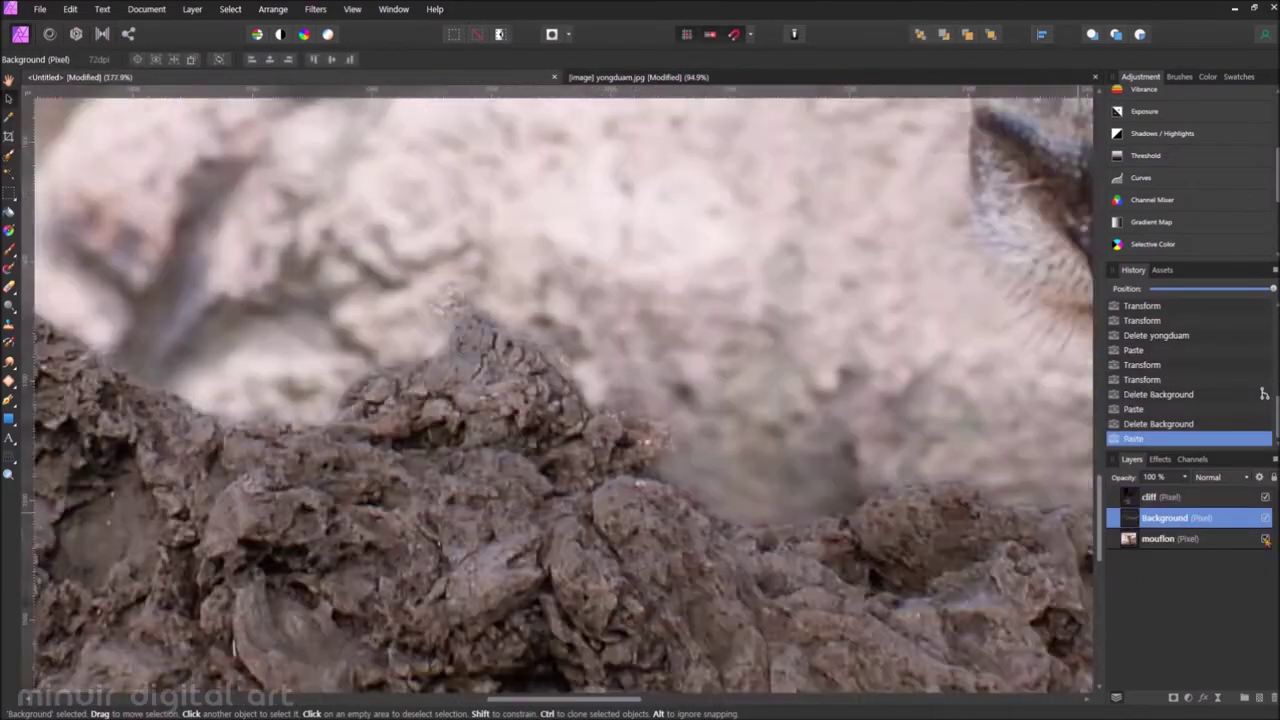
left_click(1265, 538)
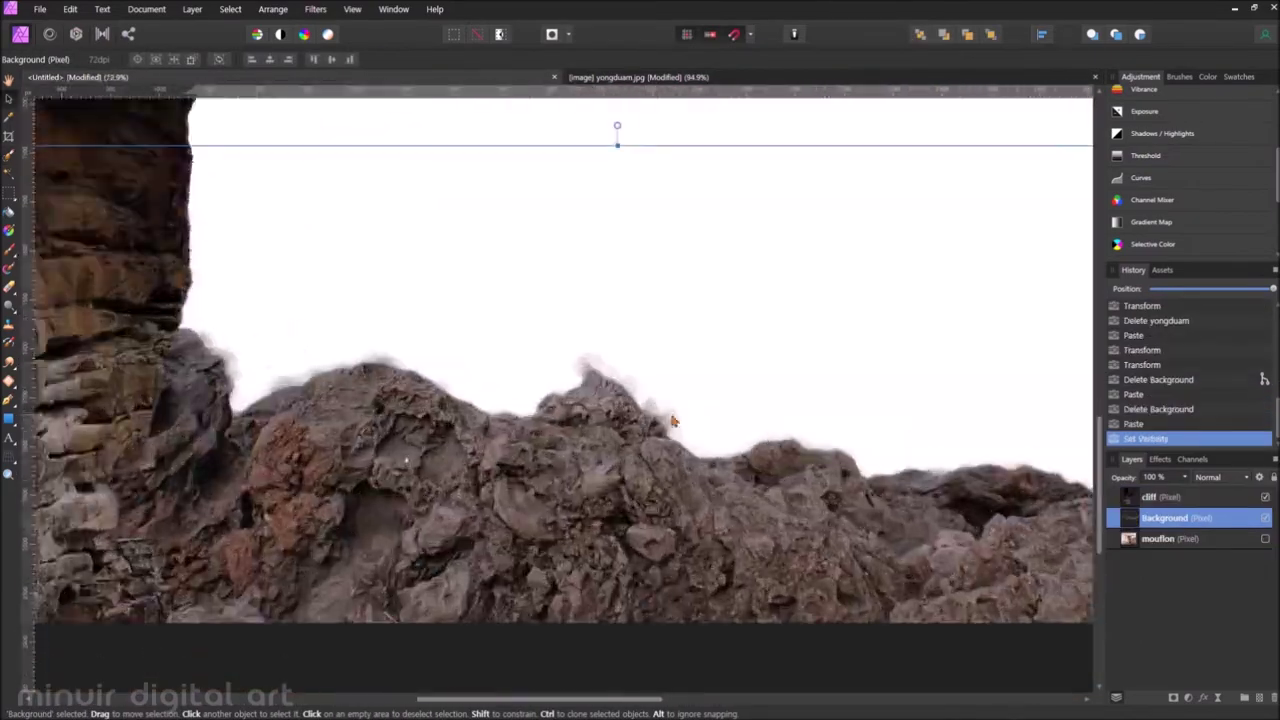
Rename the rocks layer to 'yongduam' and make the mouflon layer visible again
type("yongduam")
key("Return")
left_click(1265, 538)
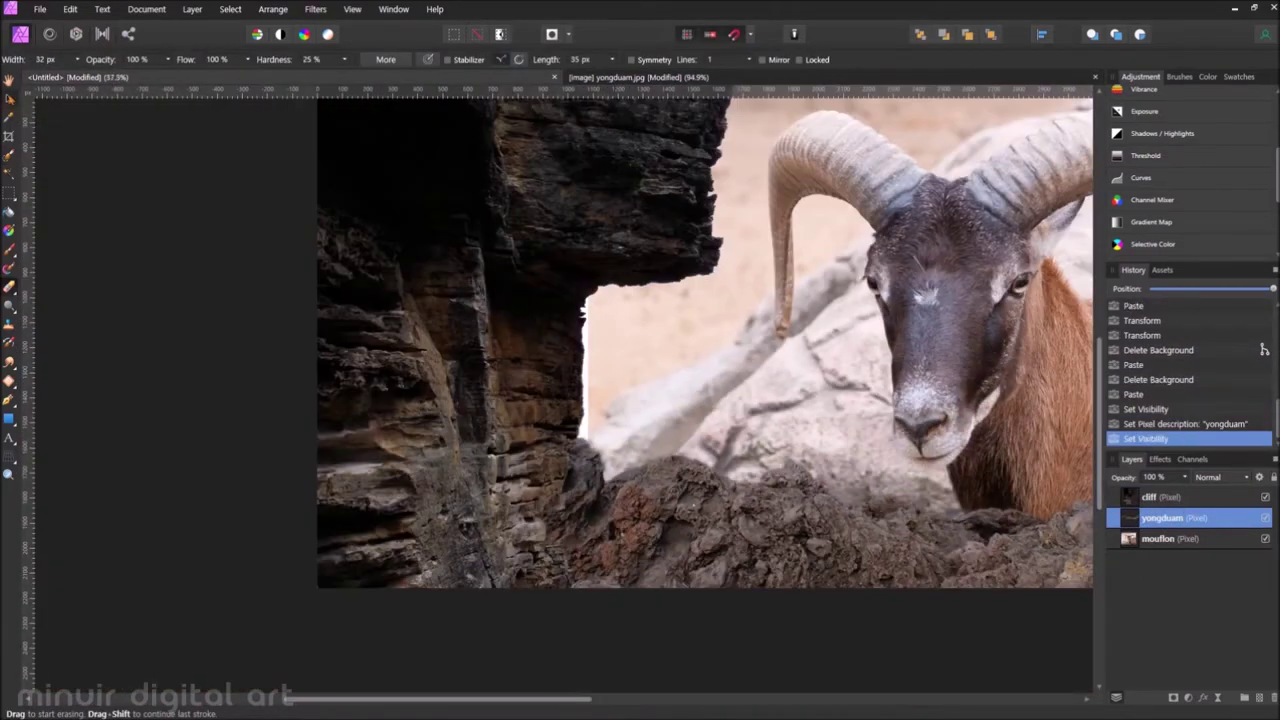
Pick the yongduam layer and extend a second selection over the whole foreground rock
left_click(1160, 538)
scroll(470, 375, "down", 1)
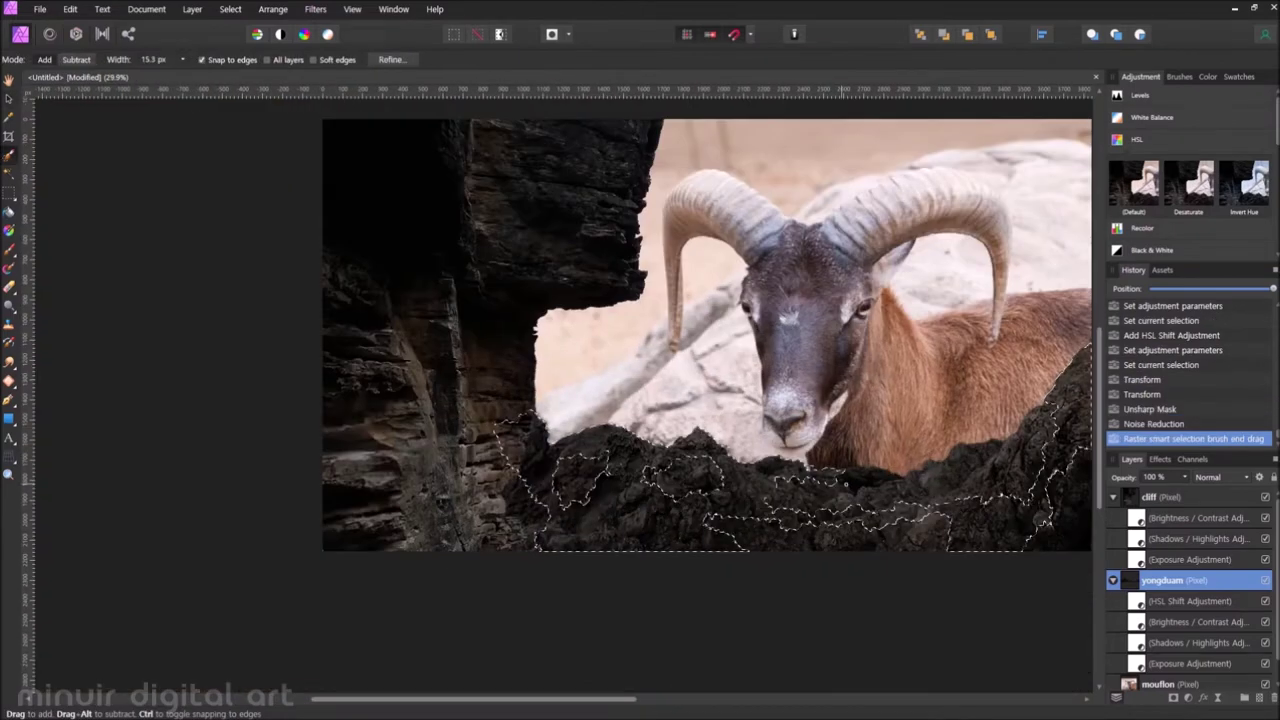
left_click_drag(845, 483, 680, 480)
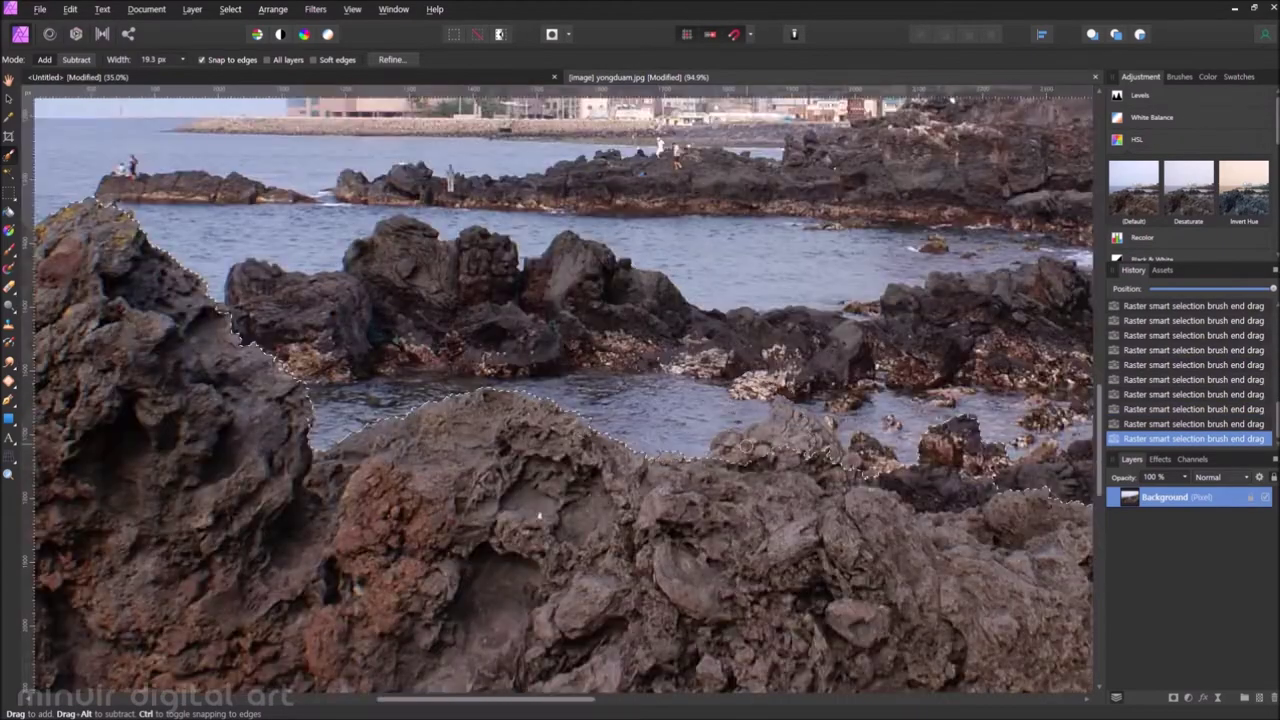
Pan the rock image to bring the other rock edges into view
left_click_drag(538, 516, 501, 436)
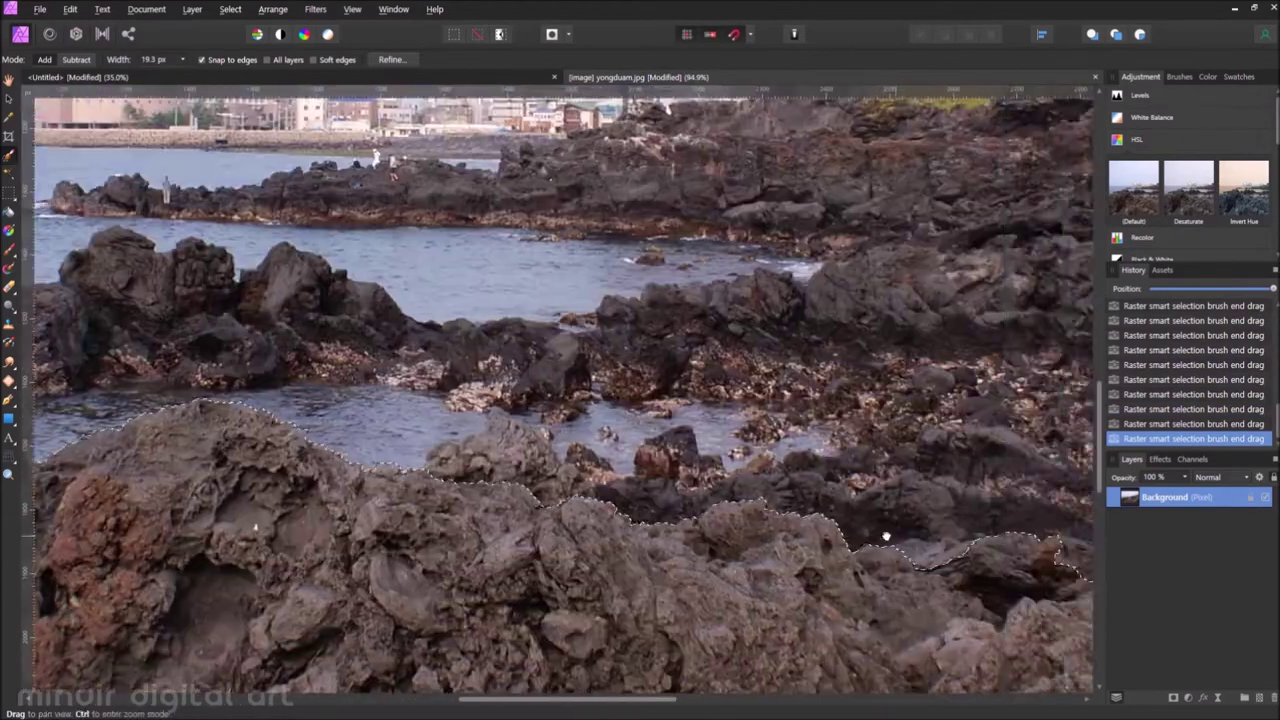
scroll(501, 436, "down", 3)
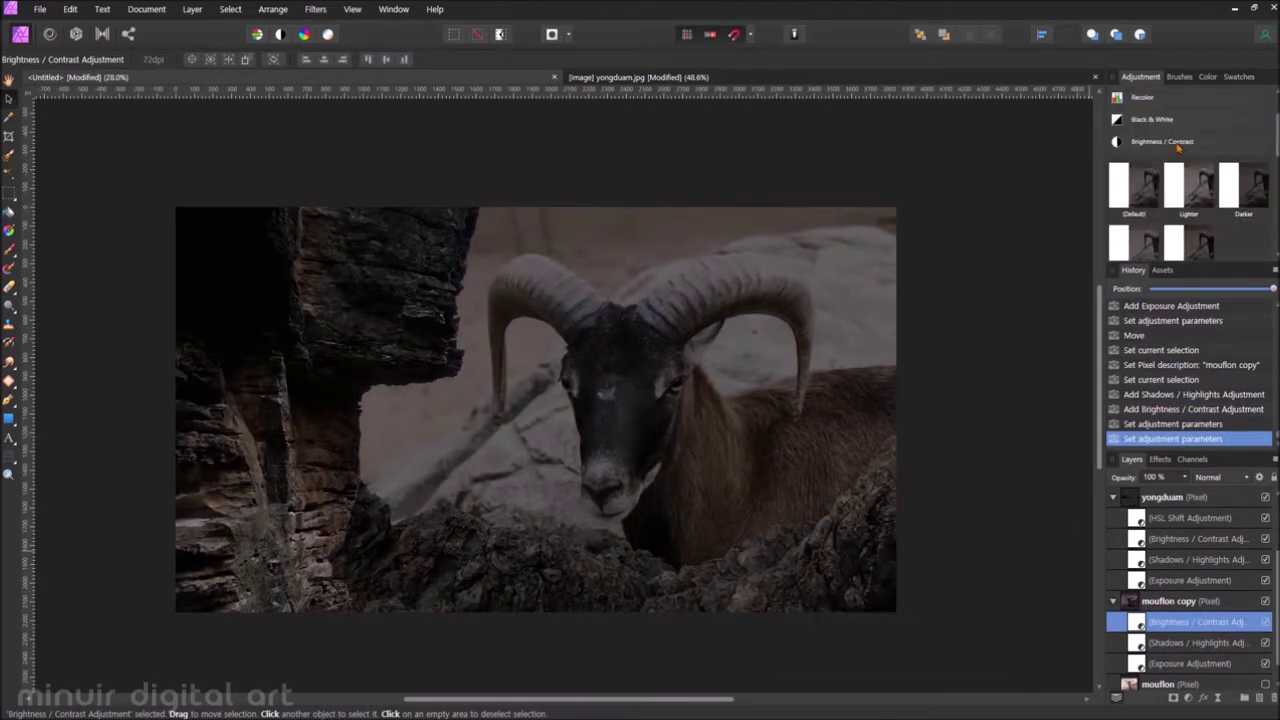
Apply the noise reduction and begin brushing a selection over the mouflon's left horn
left_click(988, 665)
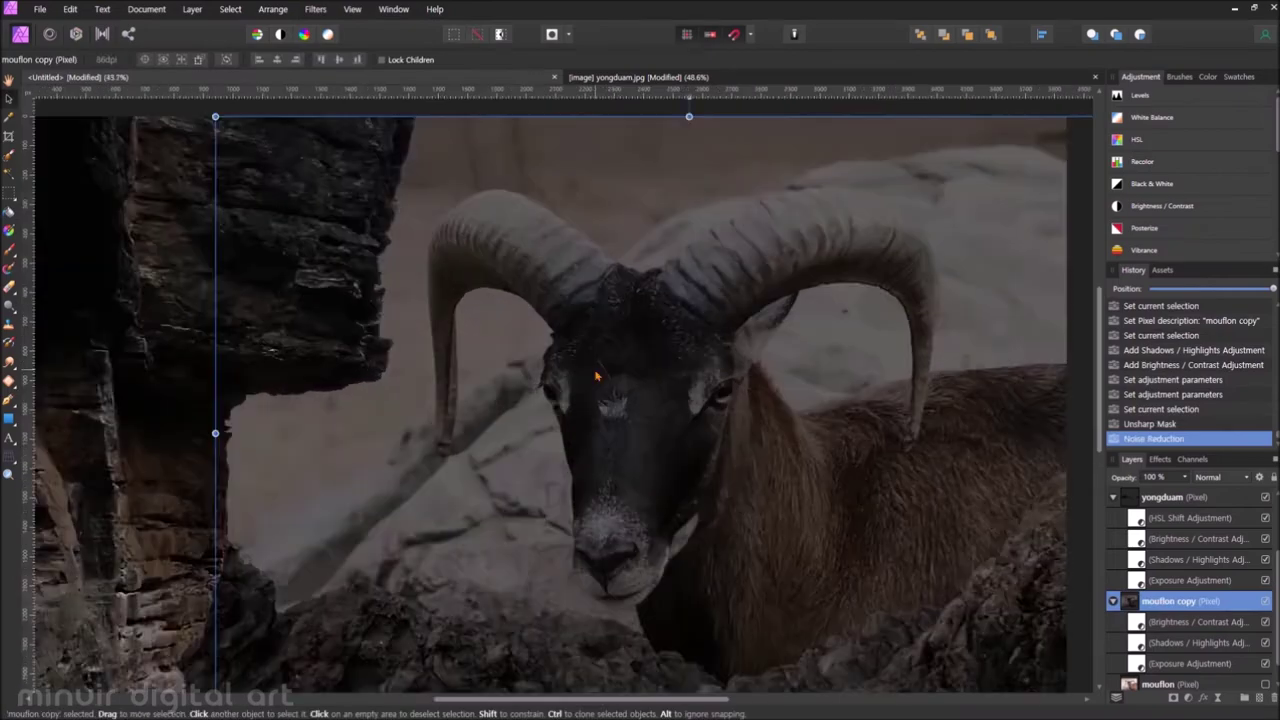
key("w")
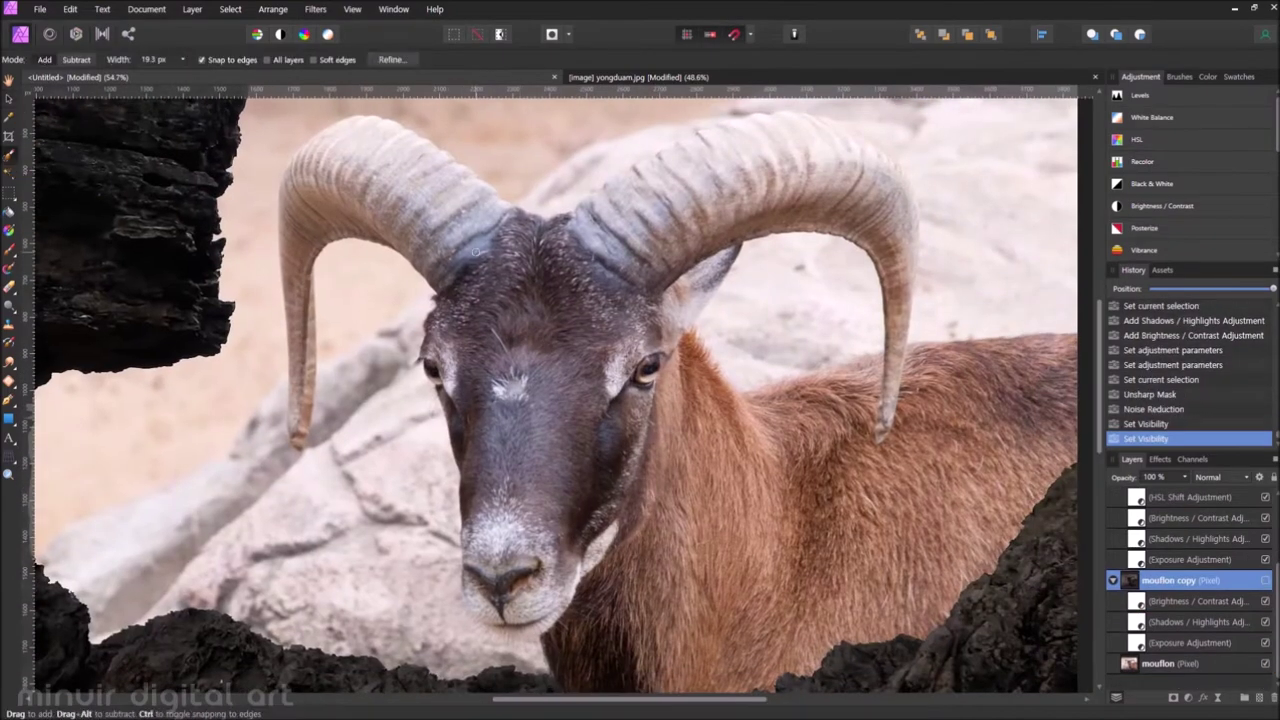
left_click_drag(322, 162, 282, 166)
scroll(282, 166, "up", 5)
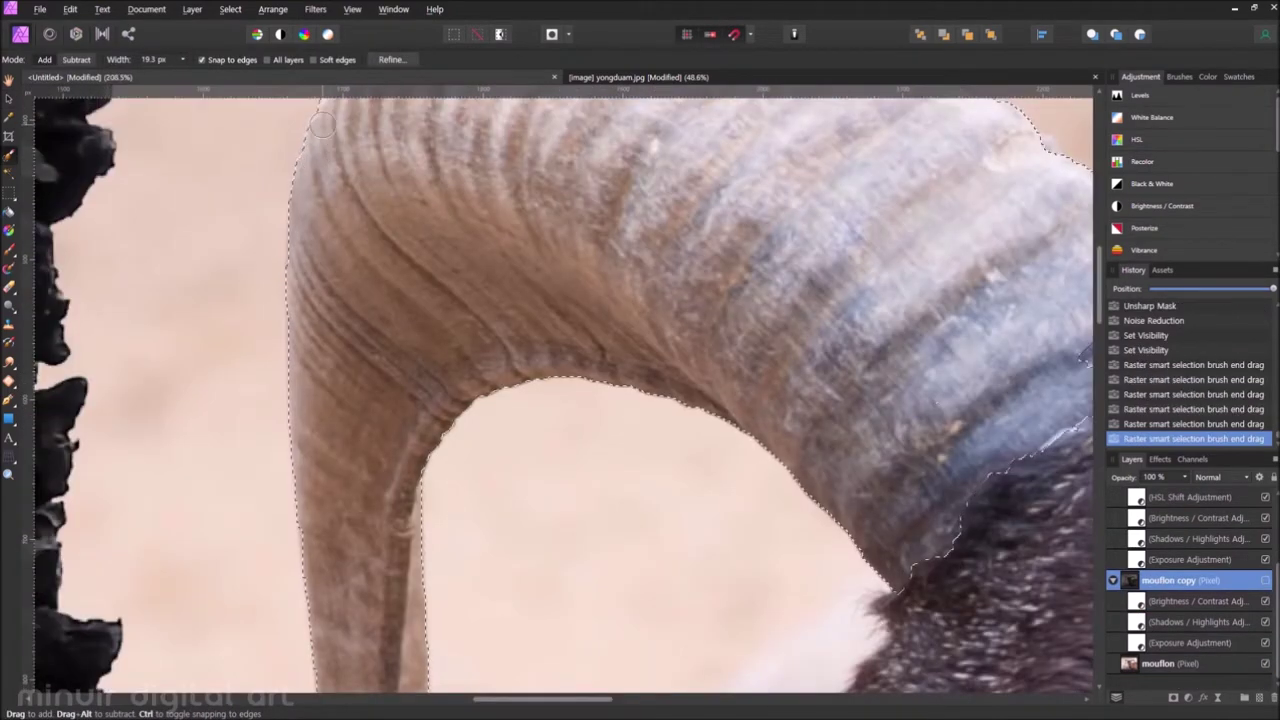
scroll(322, 122, "down", 3)
Extend the horn selection along the horn base and down its lower part
left_click_drag(700, 130, 797, 234)
scroll(419, 326, "up", 2)
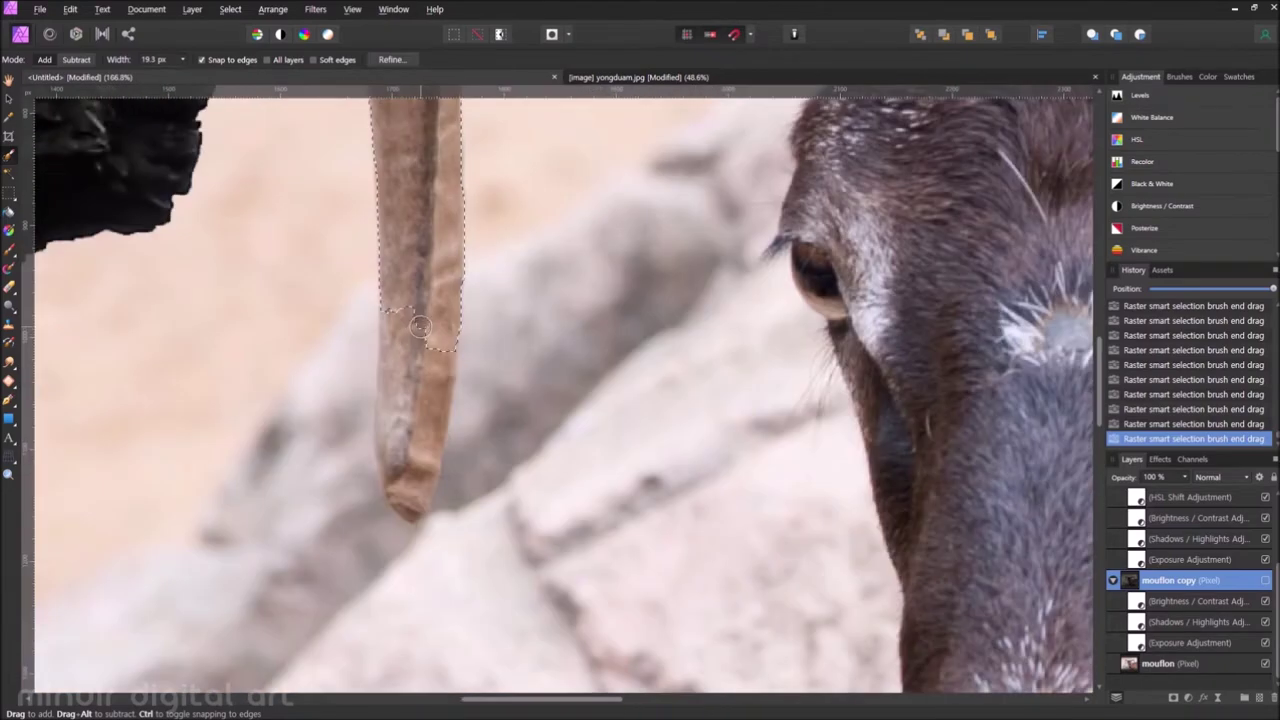
scroll(280, 530, "down", 6)
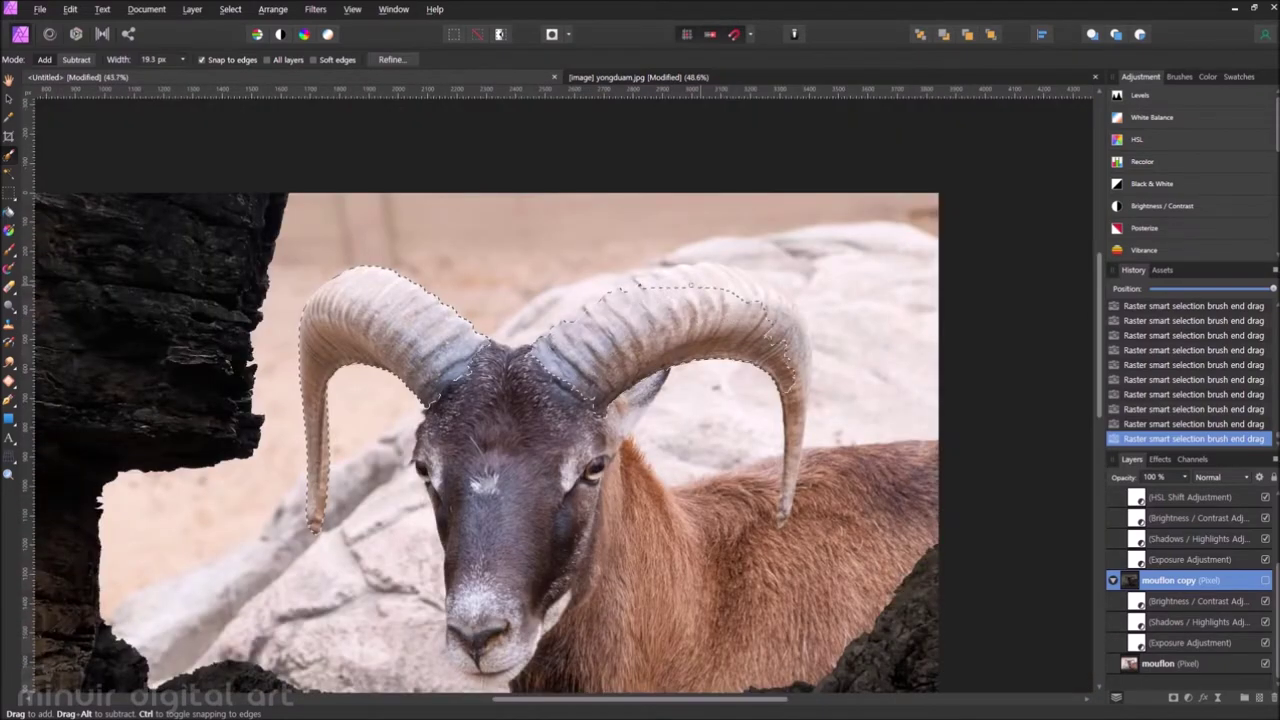
scroll(567, 384, "up", 5)
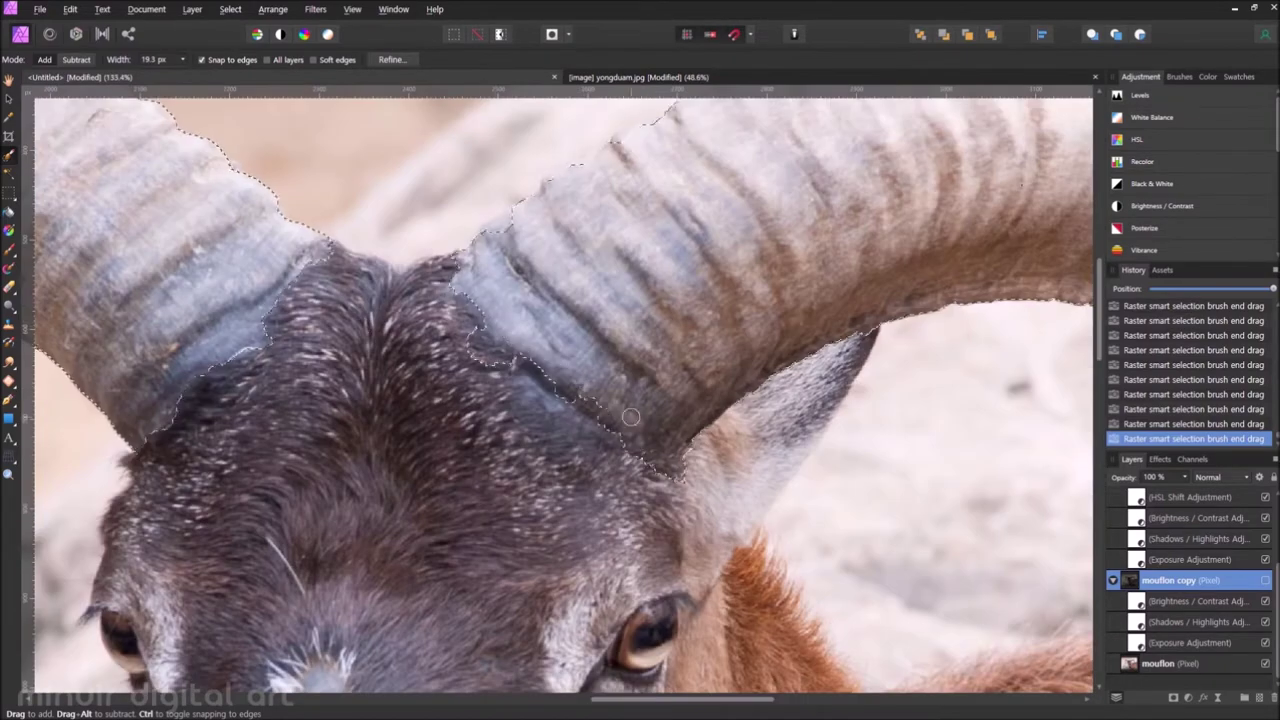
scroll(624, 477, "right", 4)
scroll(840, 252, "right", 1)
scroll(820, 210, "down", 1)
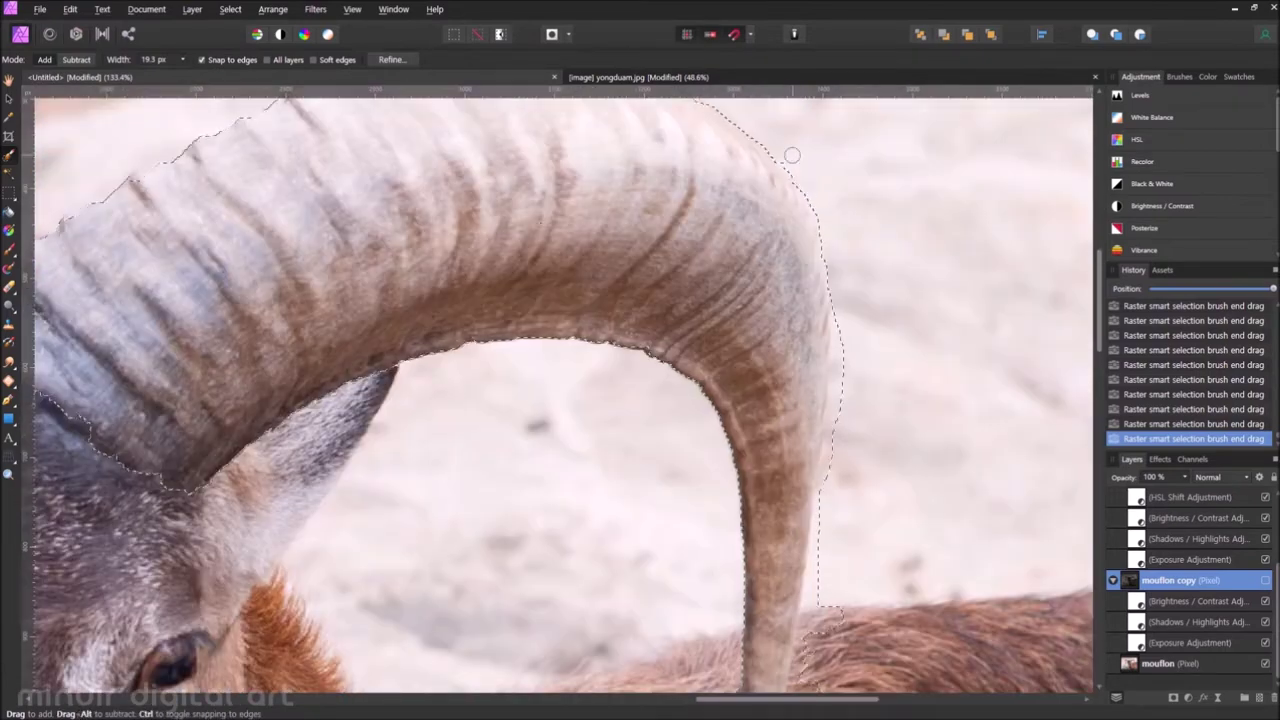
scroll(841, 346, "down", 5)
scroll(826, 288, "up", 5)
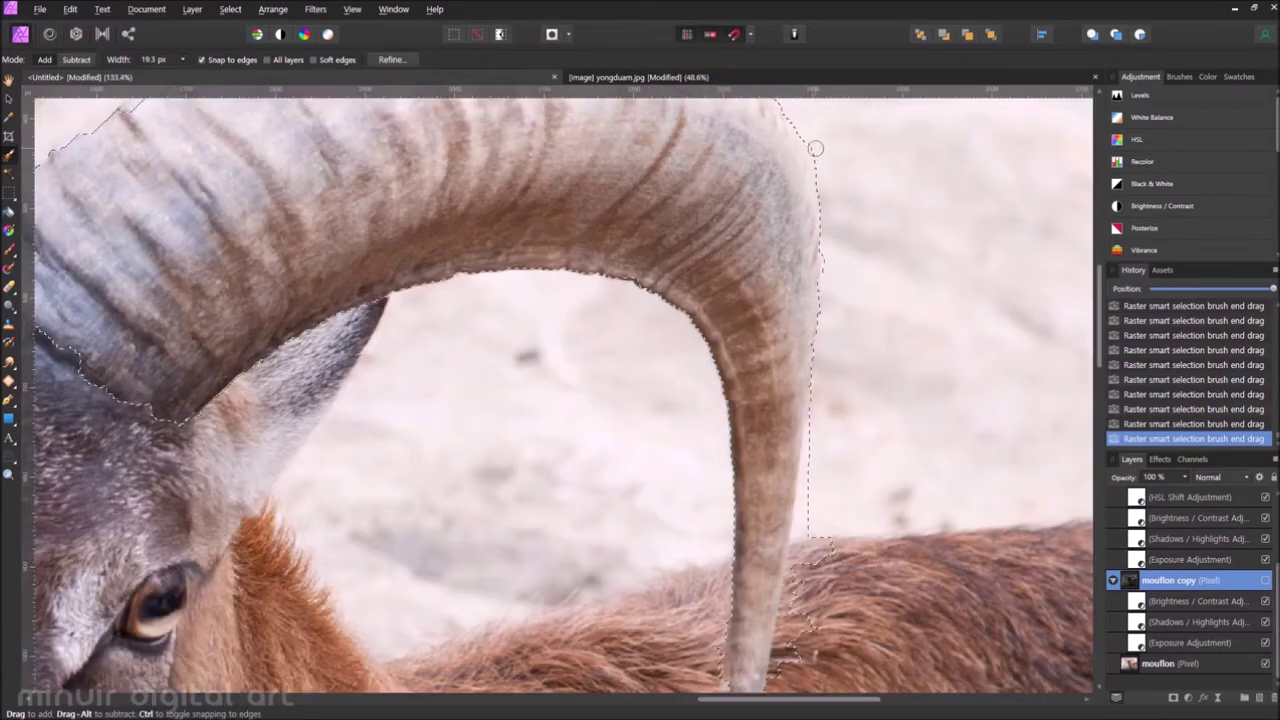
left_click_drag(818, 585, 845, 450)
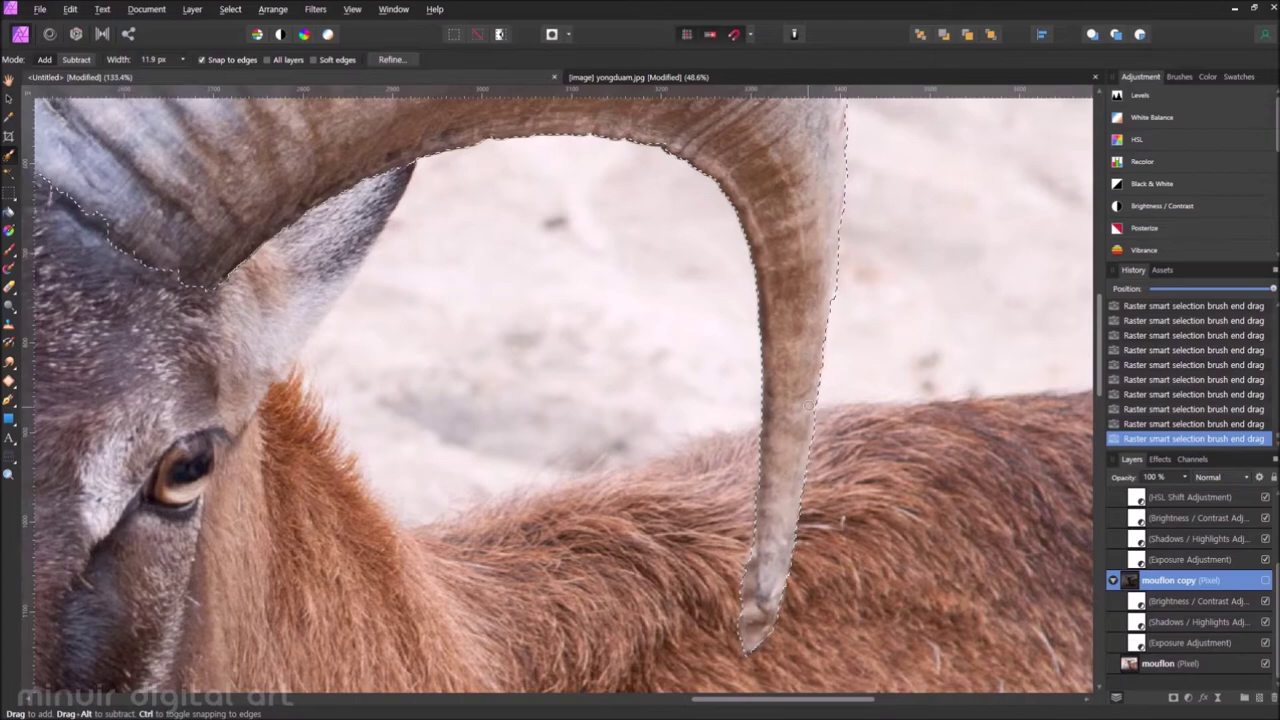
scroll(818, 452, "up", 4)
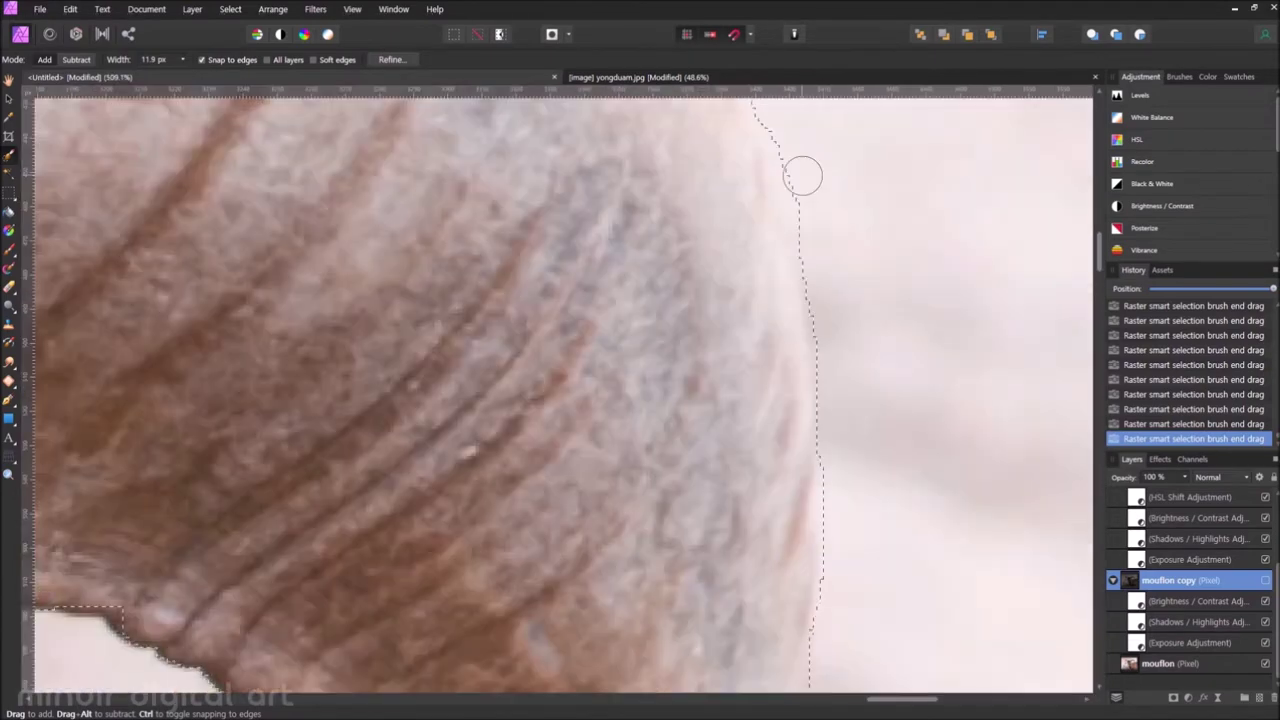
scroll(803, 174, "down", 6)
Name the pasted horn layer 'mouflon horn' and show the mouflon copy group again
left_click(1190, 663)
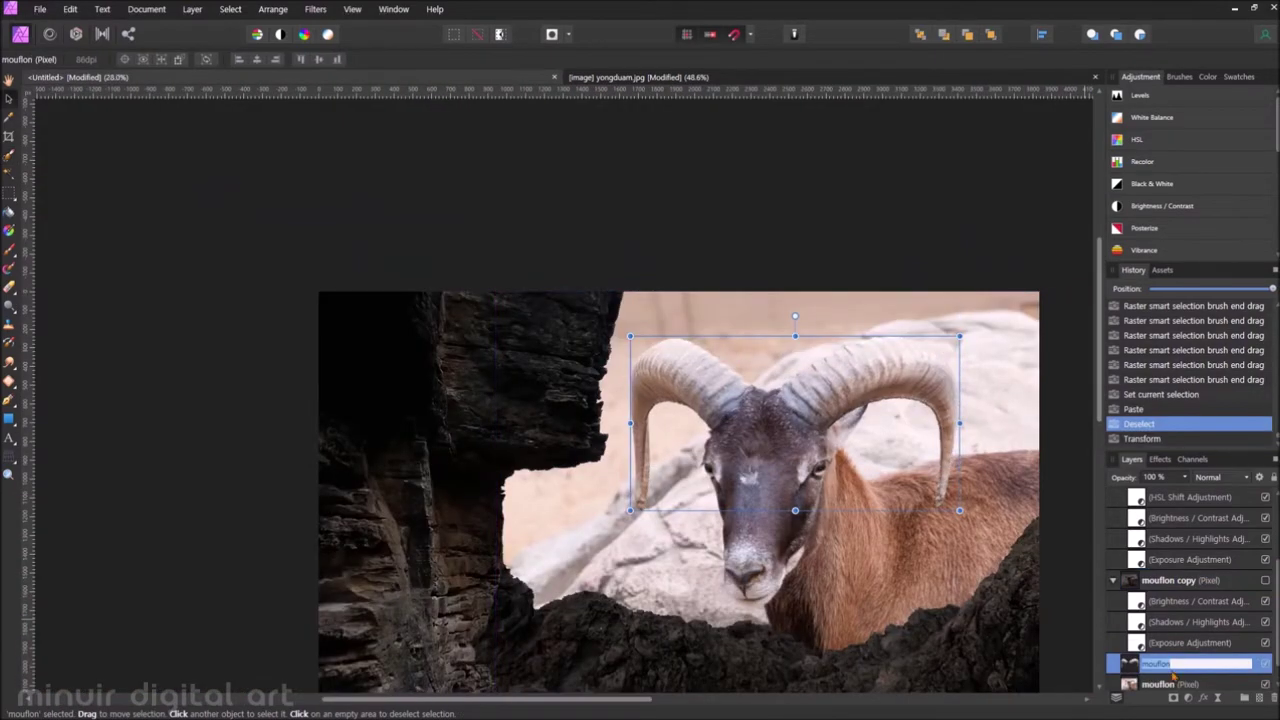
type("mouflon horn")
key("Return")
key("ctrl+]")
key("ctrl+]")
left_click(1265, 601)
scroll(922, 508, "down", 1)
scroll(922, 508, "up", 1)
Hide the mouflon horn layer and start selecting the head on the bottom mouflon layer
left_click(1265, 580)
left_click(1180, 601)
key("w")
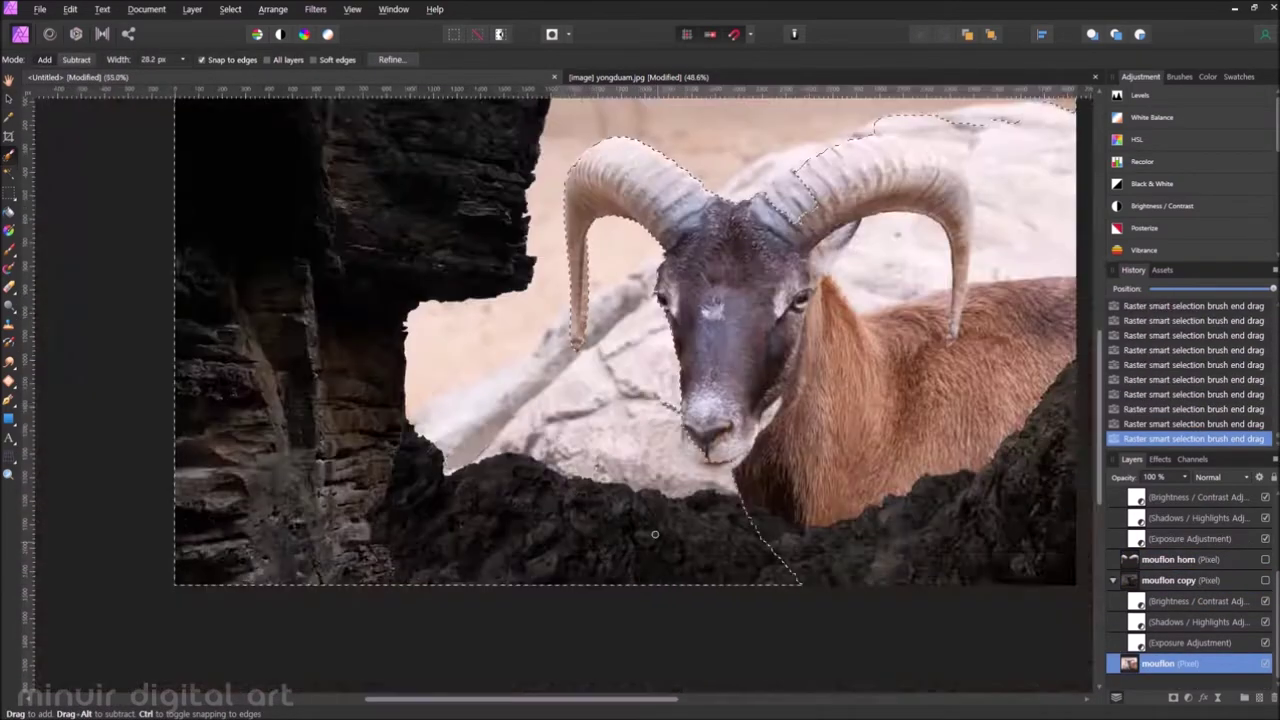
scroll(640, 455, "up", 3)
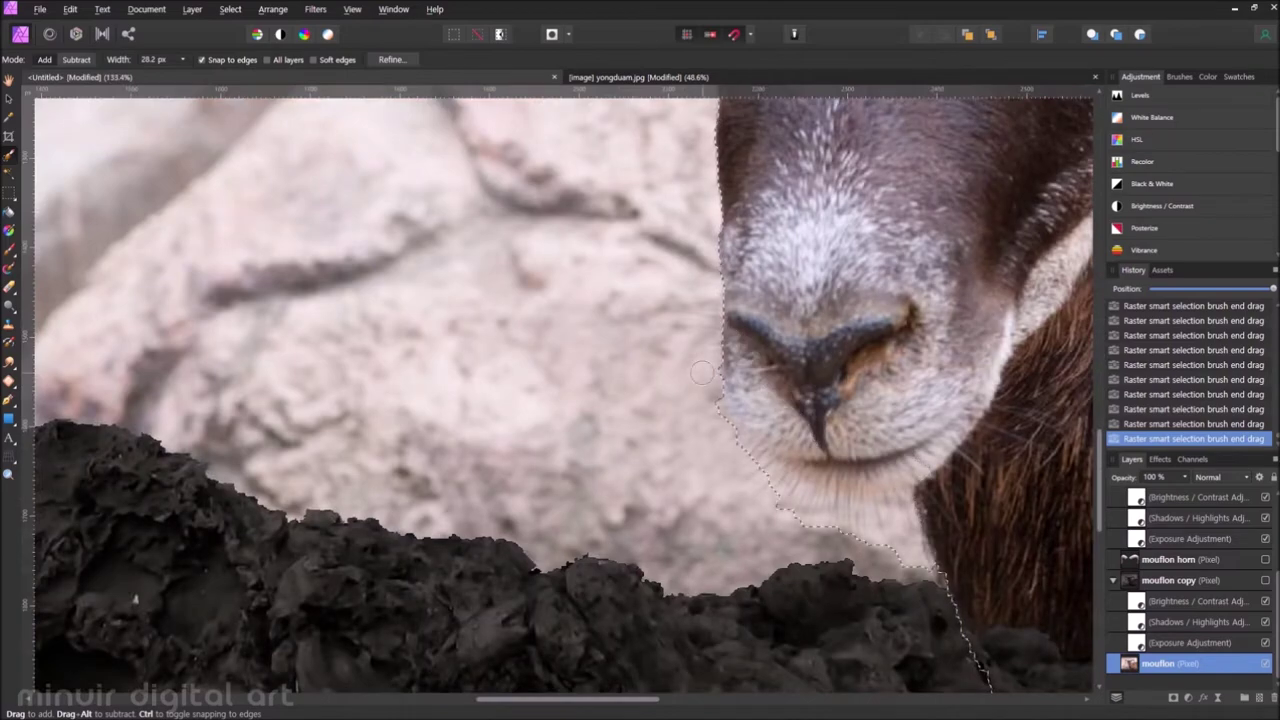
Finish the head selection and delete the backdrop around the mouflon
scroll(946, 572, "down", 3)
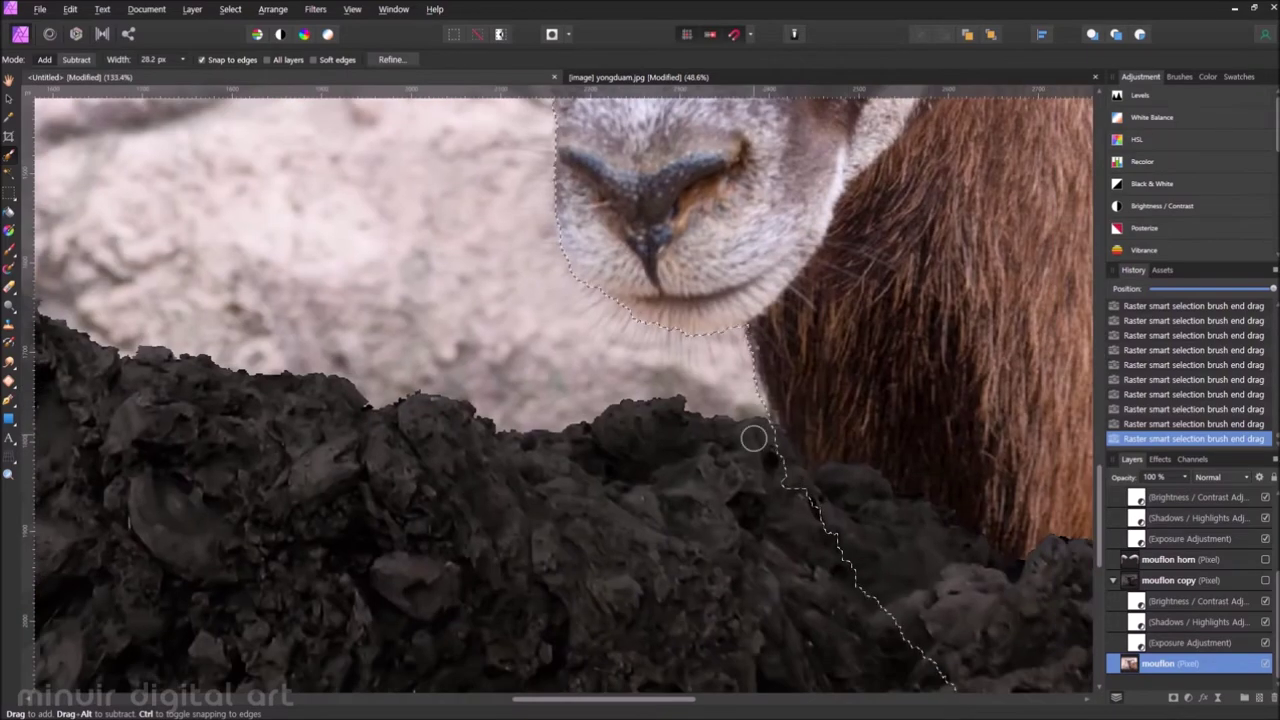
scroll(748, 434, "down", 5)
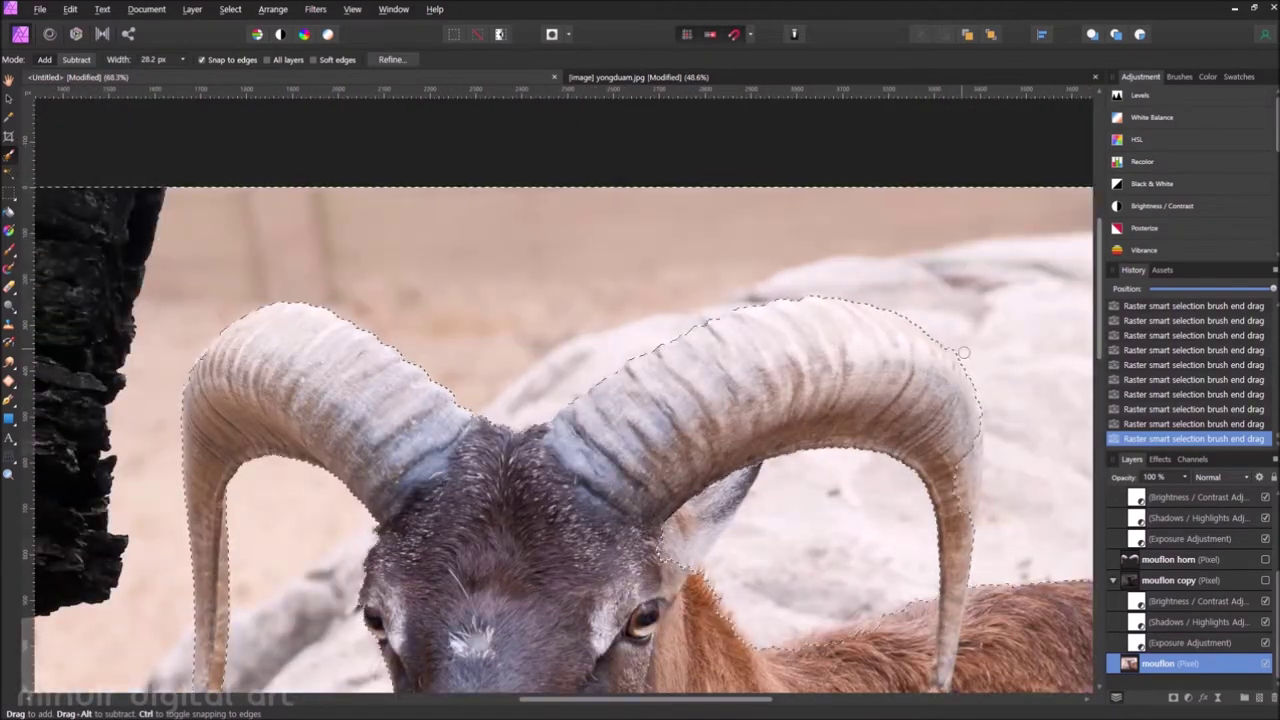
scroll(960, 560, "up", 3)
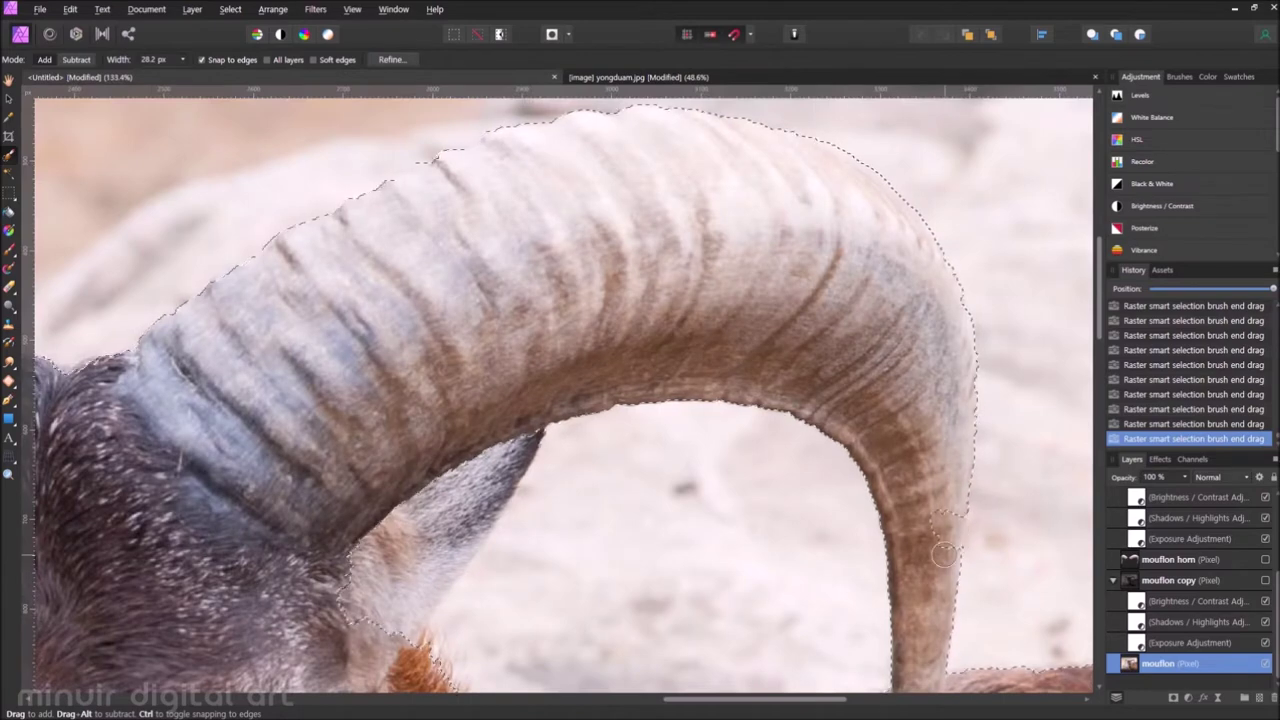
scroll(944, 556, "down", 5)
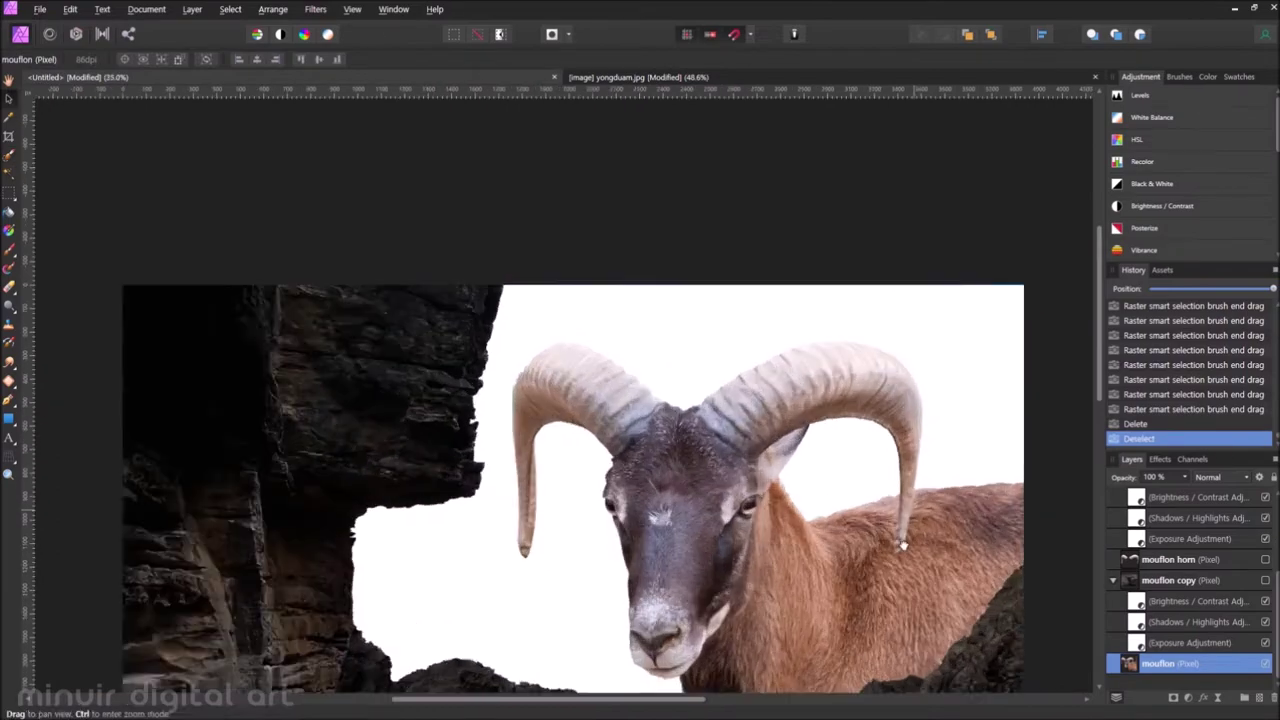
left_click(1265, 580)
left_click(1220, 580)
key("Delete")
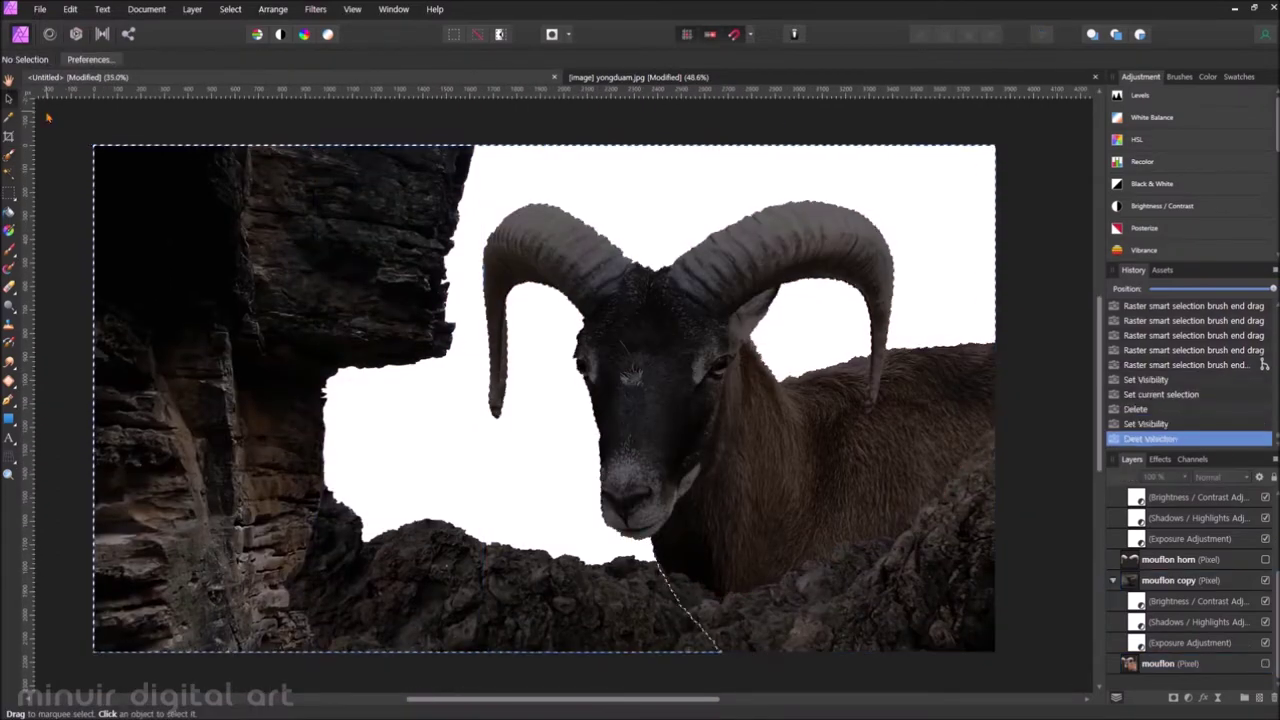
Hide the bottom mouflon layer, deselect, and toggle the mouflon horn layer's visibility
left_click(1265, 663)
key("ctrl+d")
scroll(730, 350, "up", 2)
scroll(1200, 600, "down", 3)
left_click(1265, 559)
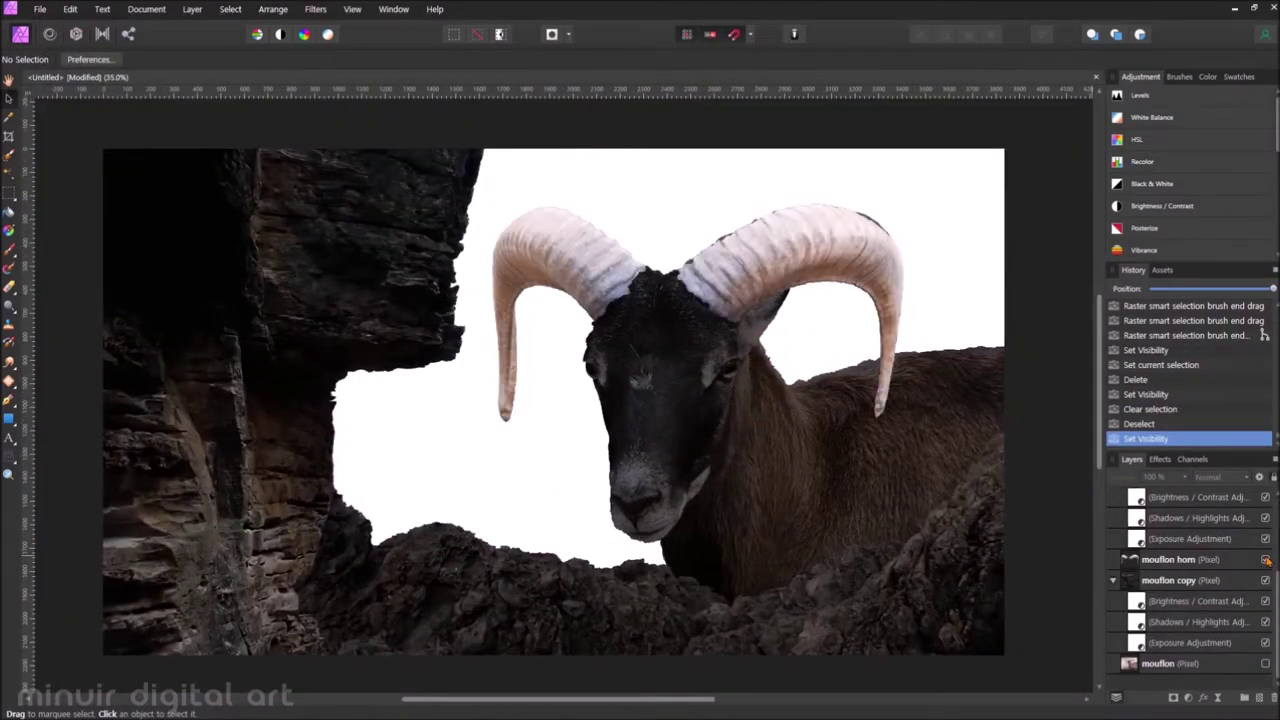
left_click(1265, 559)
left_click(40, 9)
Paste the landscape below the mouflon group, name it 'mountain', and position it
key("ctrl+v")
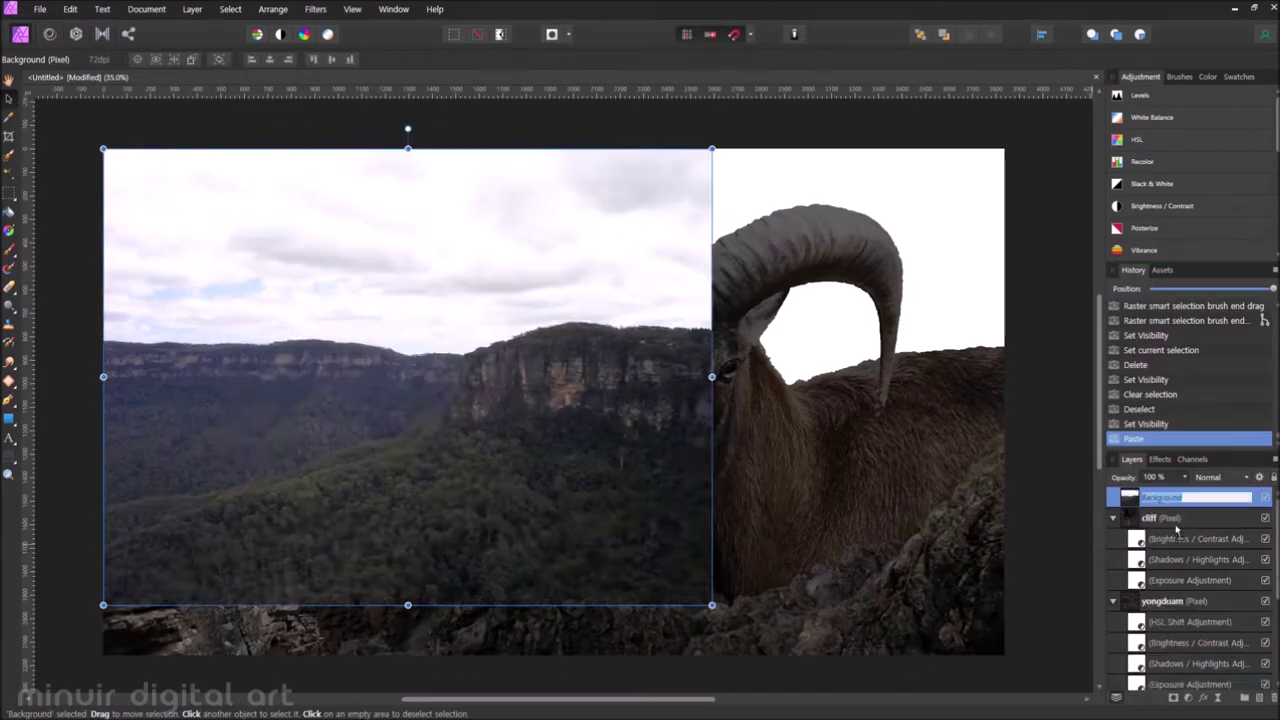
left_click_drag(1170, 497, 1160, 645)
type("mountain")
key("Return")
scroll(600, 400, "down", 2)
left_click_drag(450, 480, 444, 517)
Add Exposure -0.5, Shadows/Highlights and Brightness/Contrast adjustments to the mountain layer
left_click(1144, 143)
left_click(1133, 188)
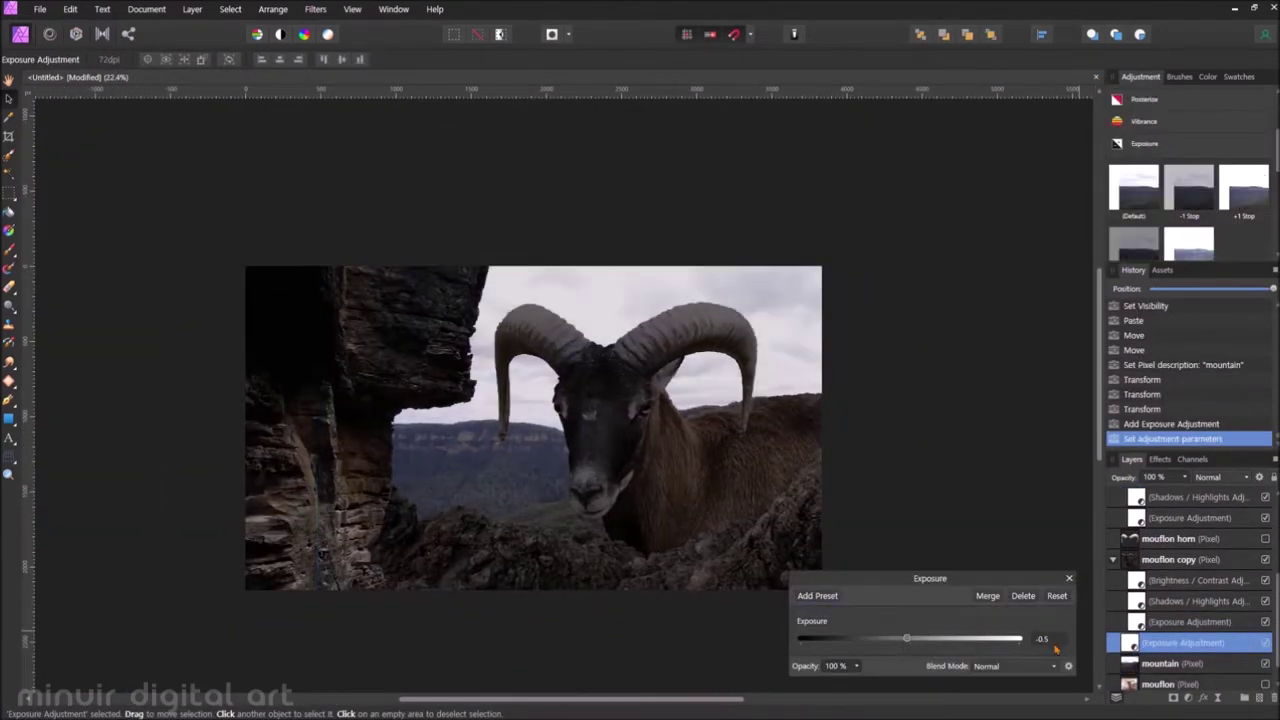
left_click(1078, 576)
left_click(1143, 121)
left_click(1170, 580)
Sharpen the mountain layer with Clarity and apply Noise Reduction
left_click(315, 9)
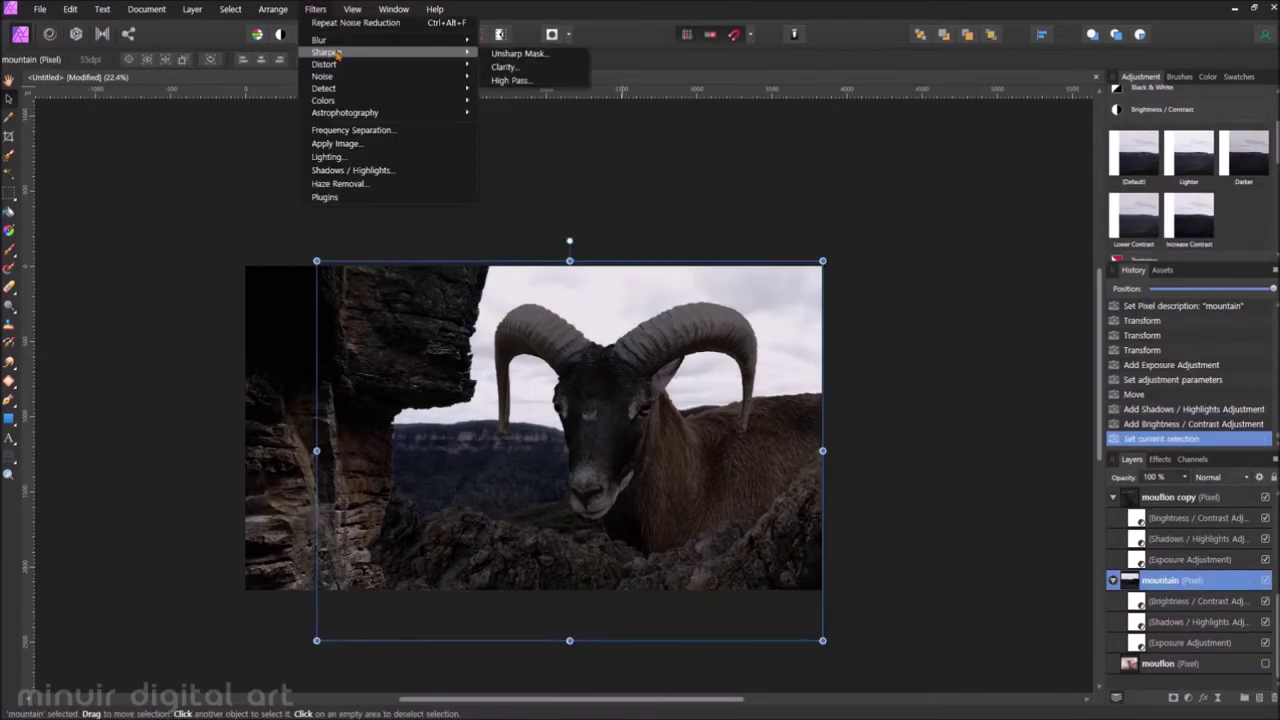
left_click(326, 52)
left_click(500, 66)
left_click(990, 663)
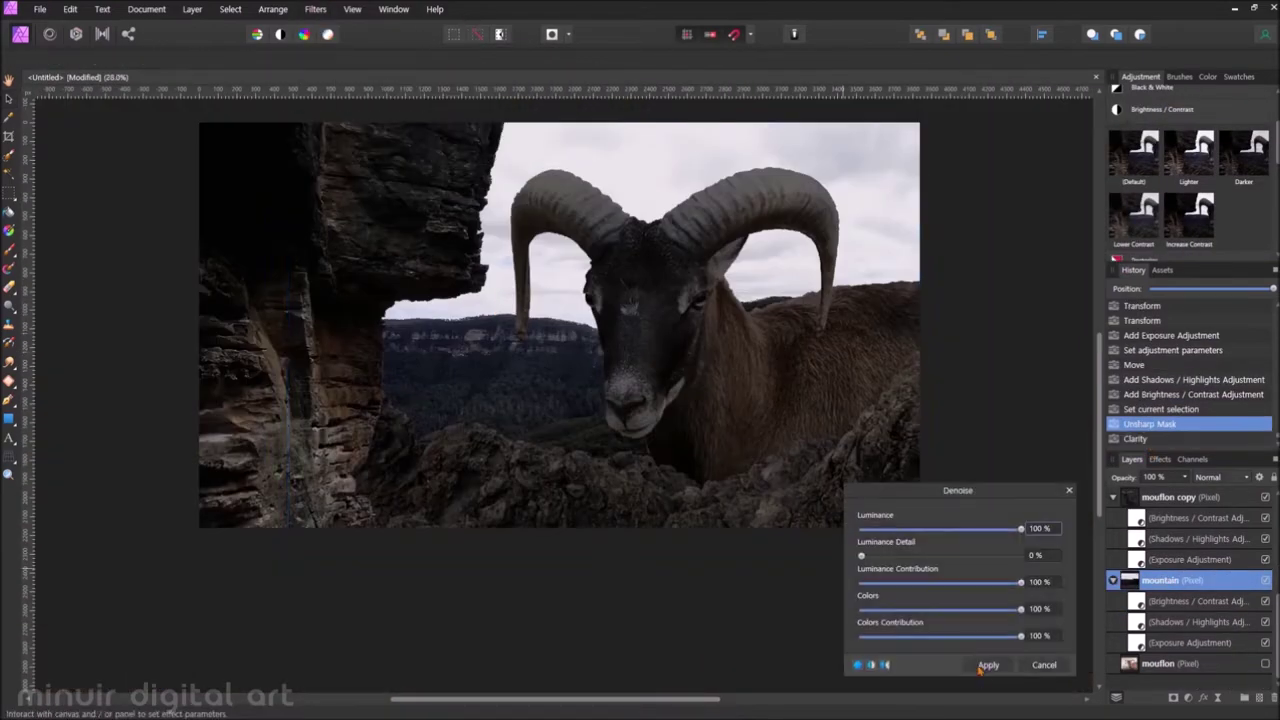
left_click(315, 9)
left_click(525, 52)
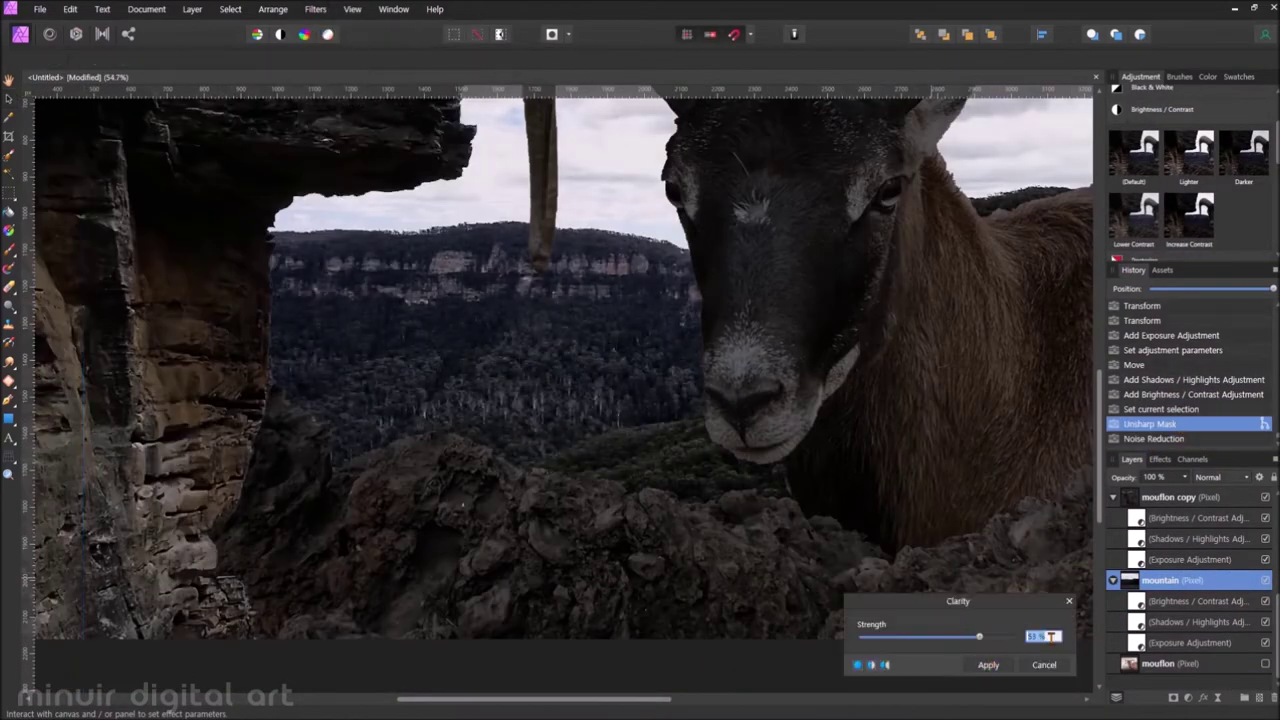
key("Return")
key("ctrl+0")
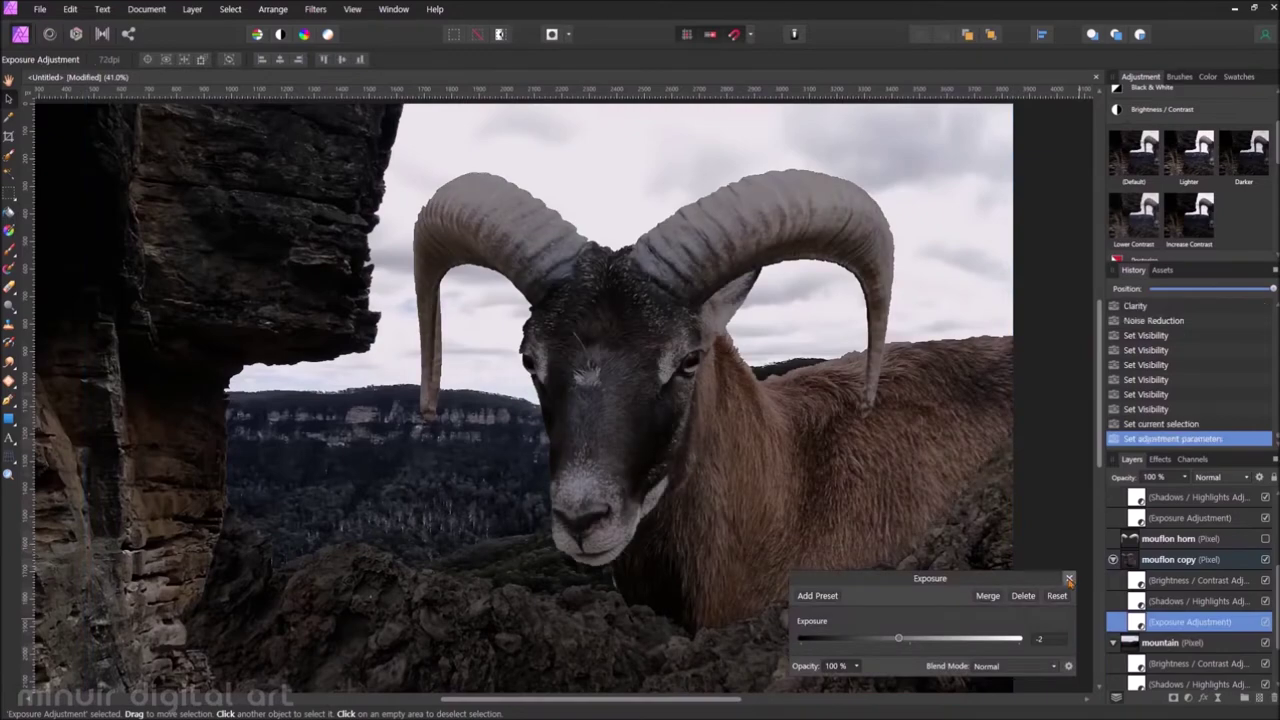
Duplicate the horn layer as 'mouflon horn copy' and give it its own Exposure adjustment
left_click(1175, 560)
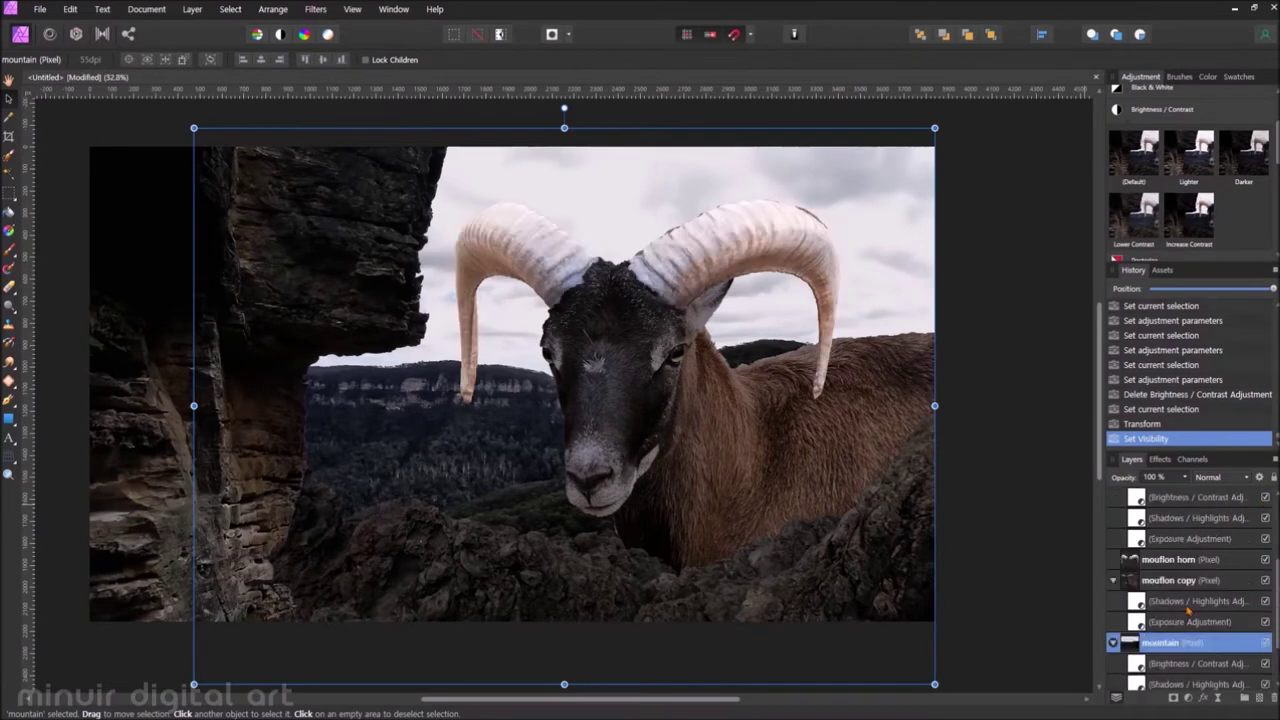
left_click(1195, 560)
key("ctrl+j")
key("Return")
left_click_drag(1133, 125, 1190, 560)
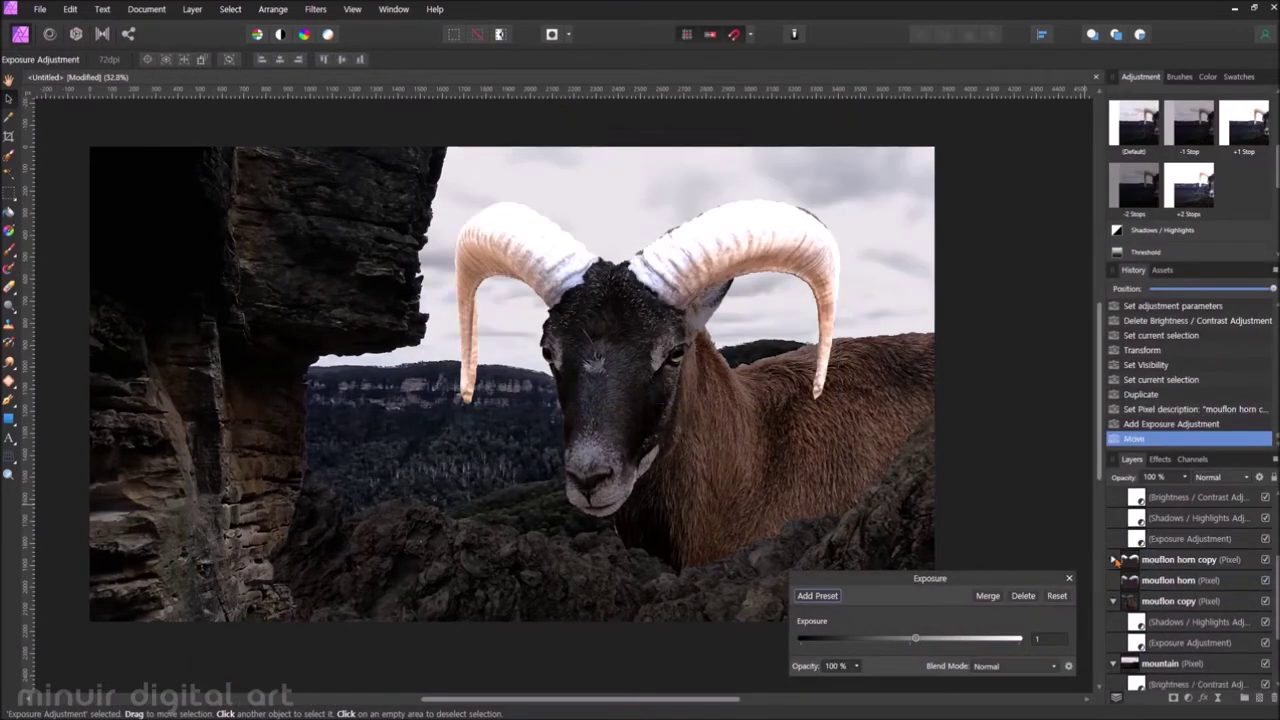
Set the horn copy to Glow blending and blur it with a 20 px Gaussian Blur
left_click(1180, 560)
left_click(1210, 477)
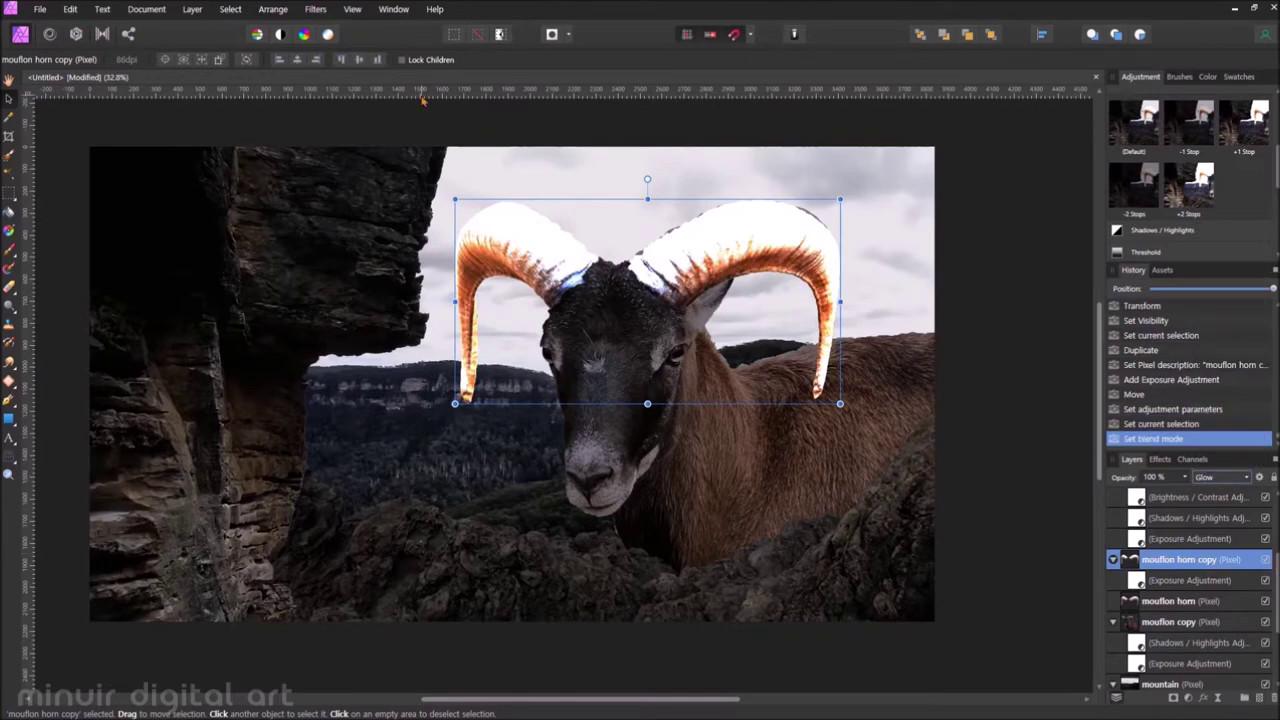
key("ctrl+alt+f")
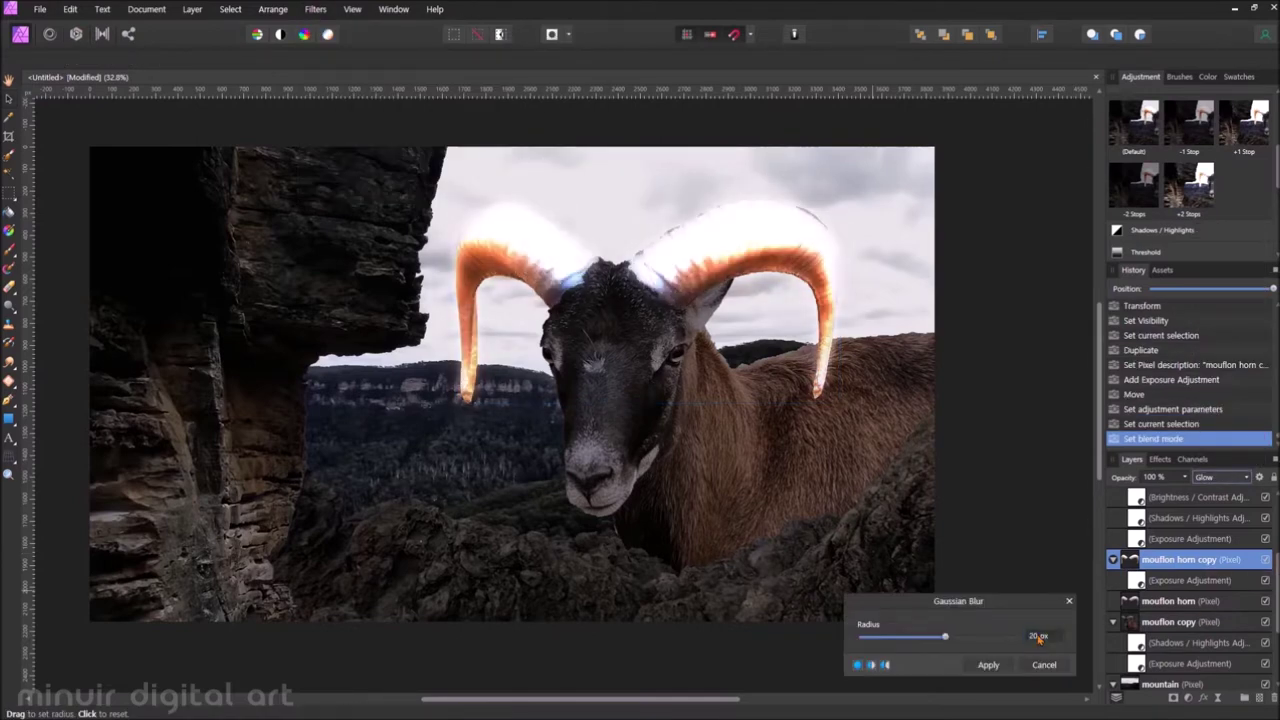
left_click(988, 664)
Duplicate the glowing horn layer, then delete the extra horn copy
right_click(1180, 560)
left_click(1150, 290)
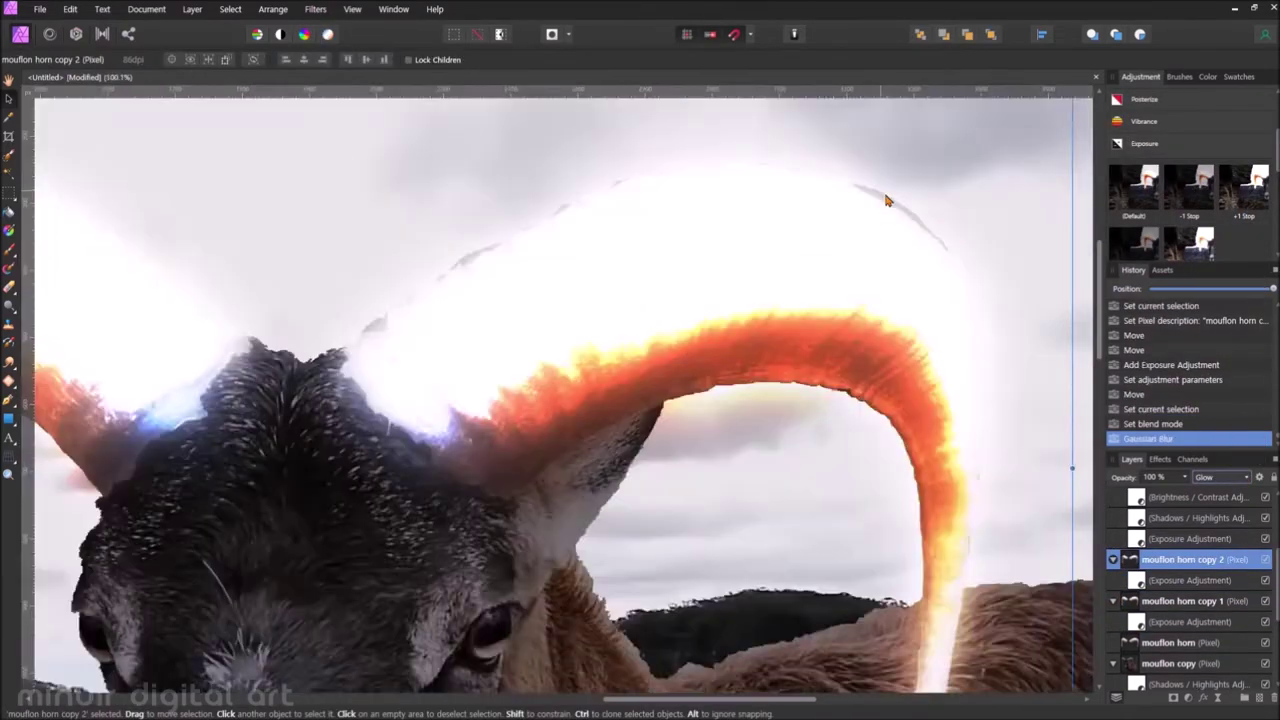
right_click(1153, 566)
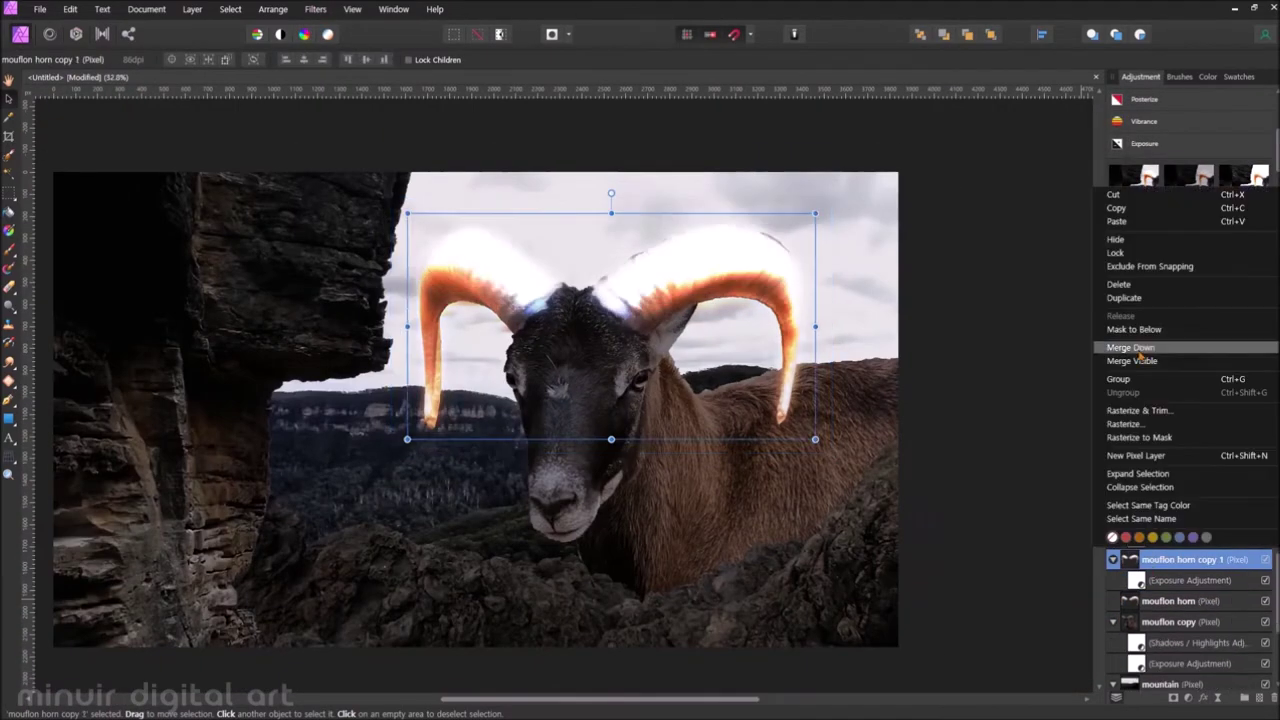
left_click(1118, 284)
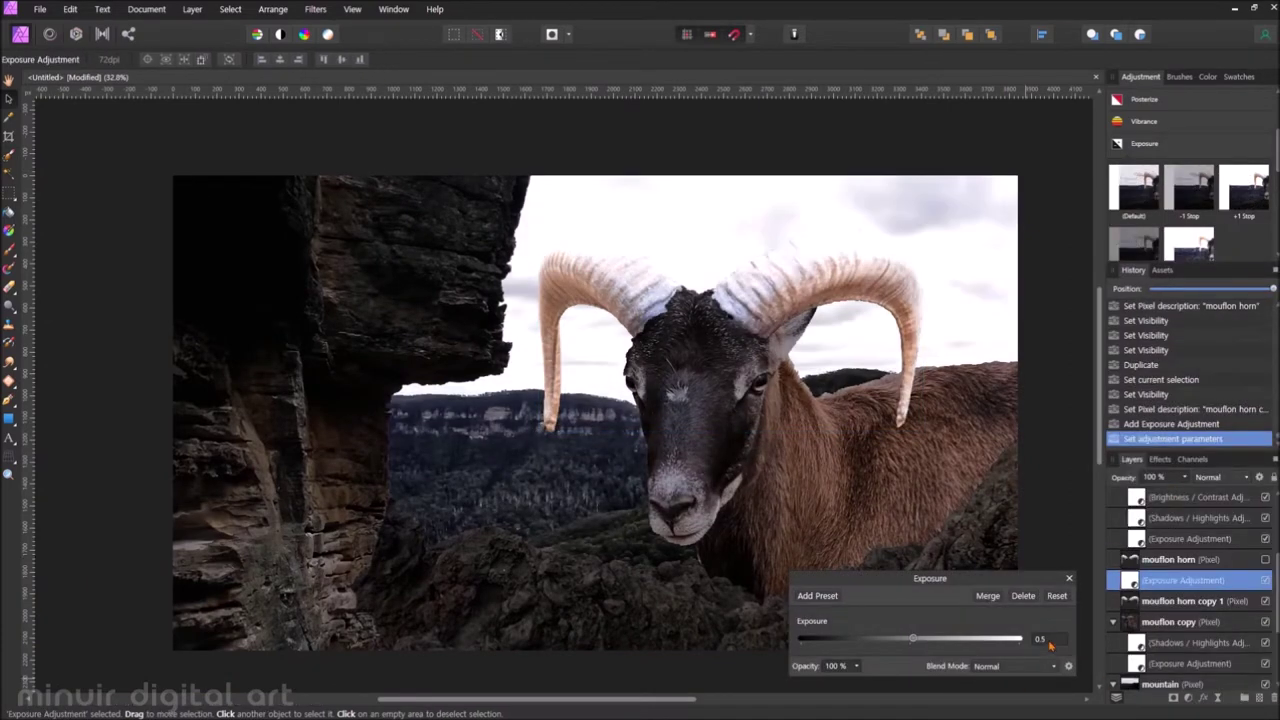
Move the blur above the exposure adjustment, duplicate the horn layer twice, and hide horn copy 1
left_click_drag(1226, 611, 1226, 598)
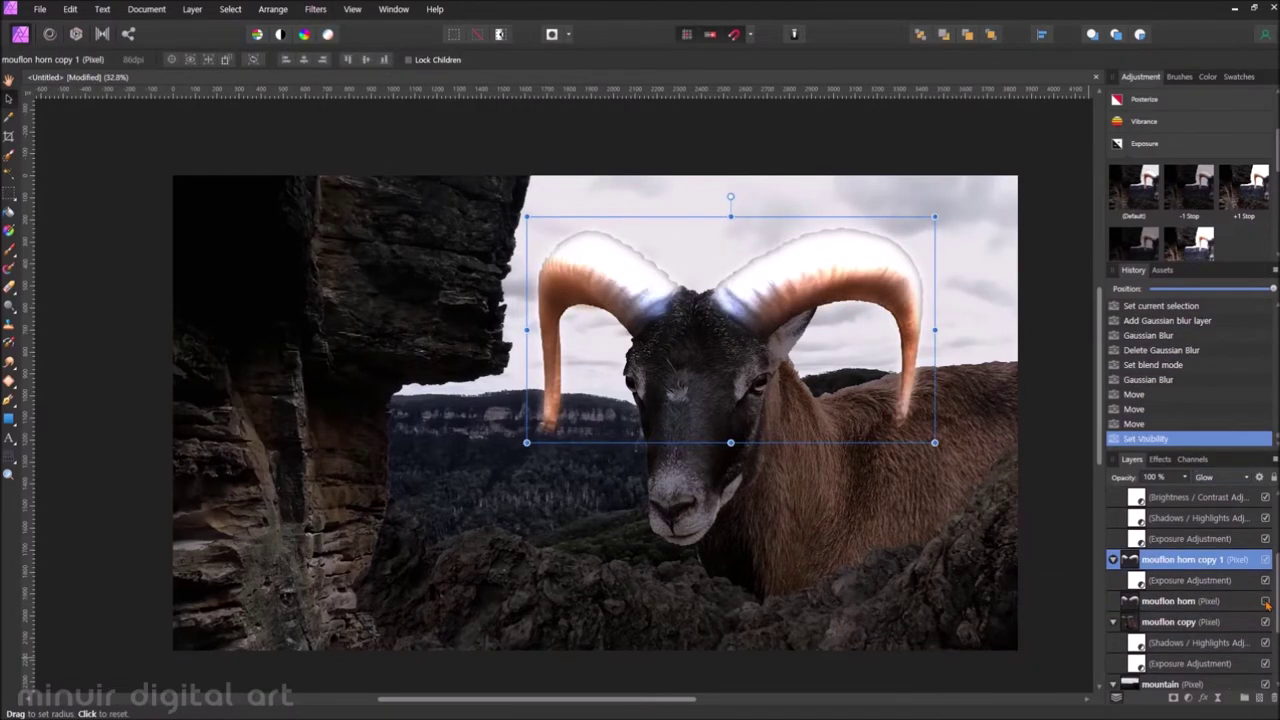
left_click(1212, 602)
key("ctrl+j")
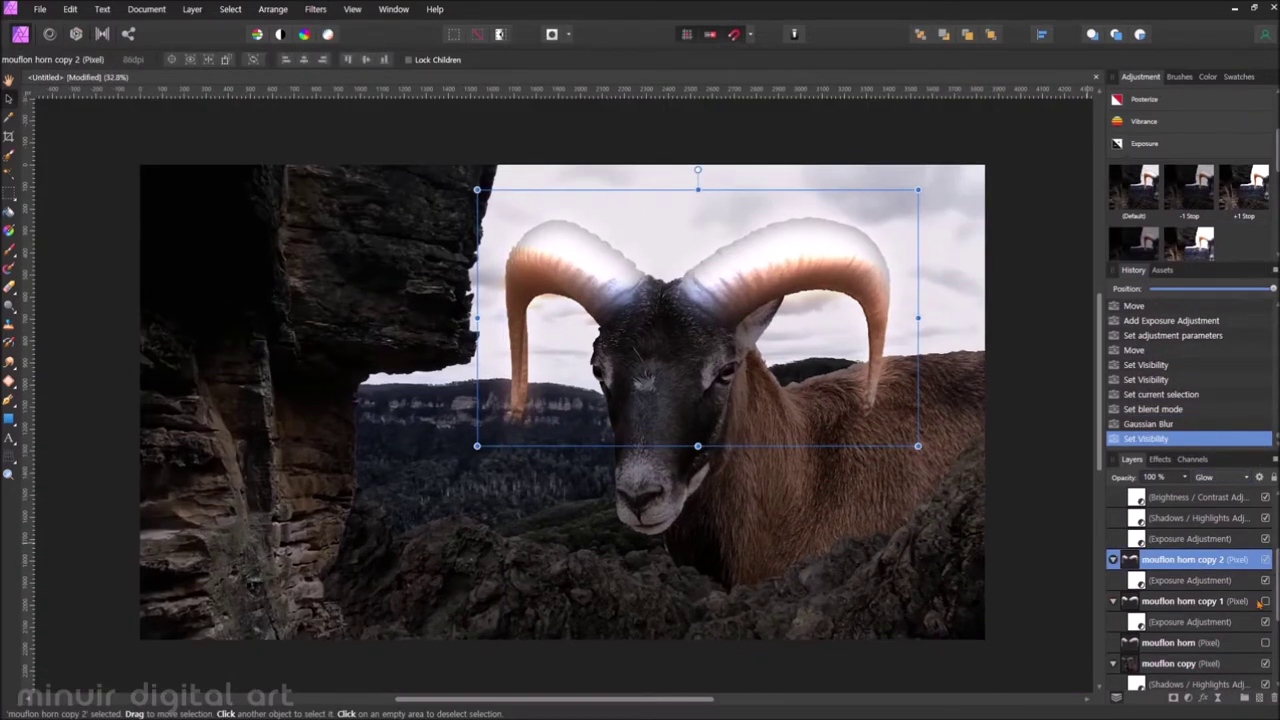
left_click(1180, 642)
key("ctrl+j")
left_click(1266, 642)
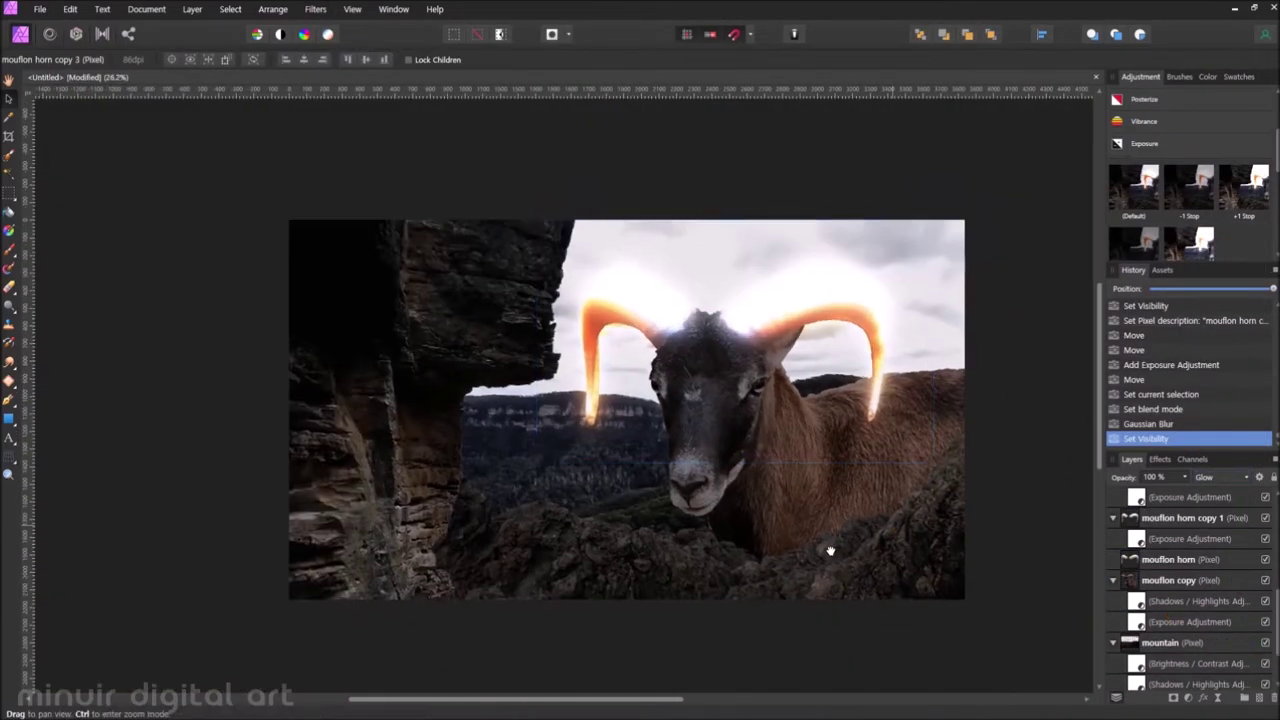
left_click(1266, 518)
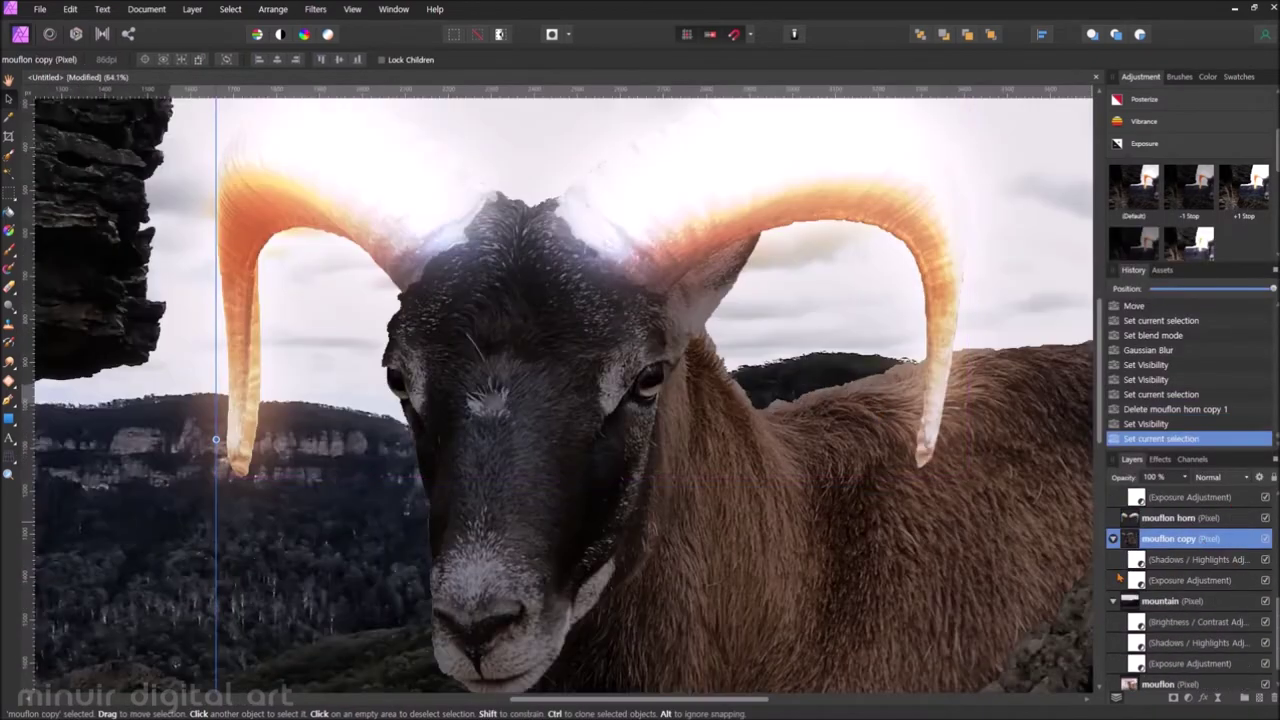
Roughen the mouflon's edge like fur using an Erase Brush from Grunge Brushes 01
key("e")
left_click(1190, 94)
scroll(1184, 309, "down", 10)
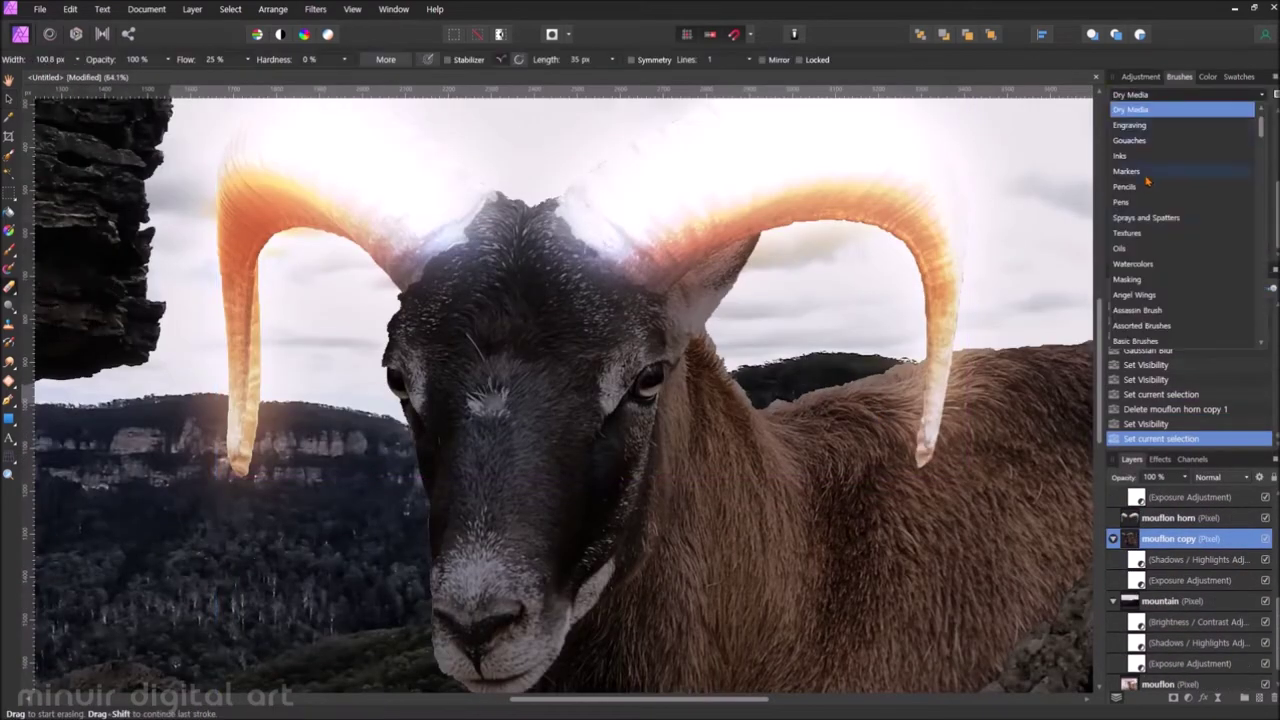
left_click(1160, 325)
scroll(1190, 190, "down", 5)
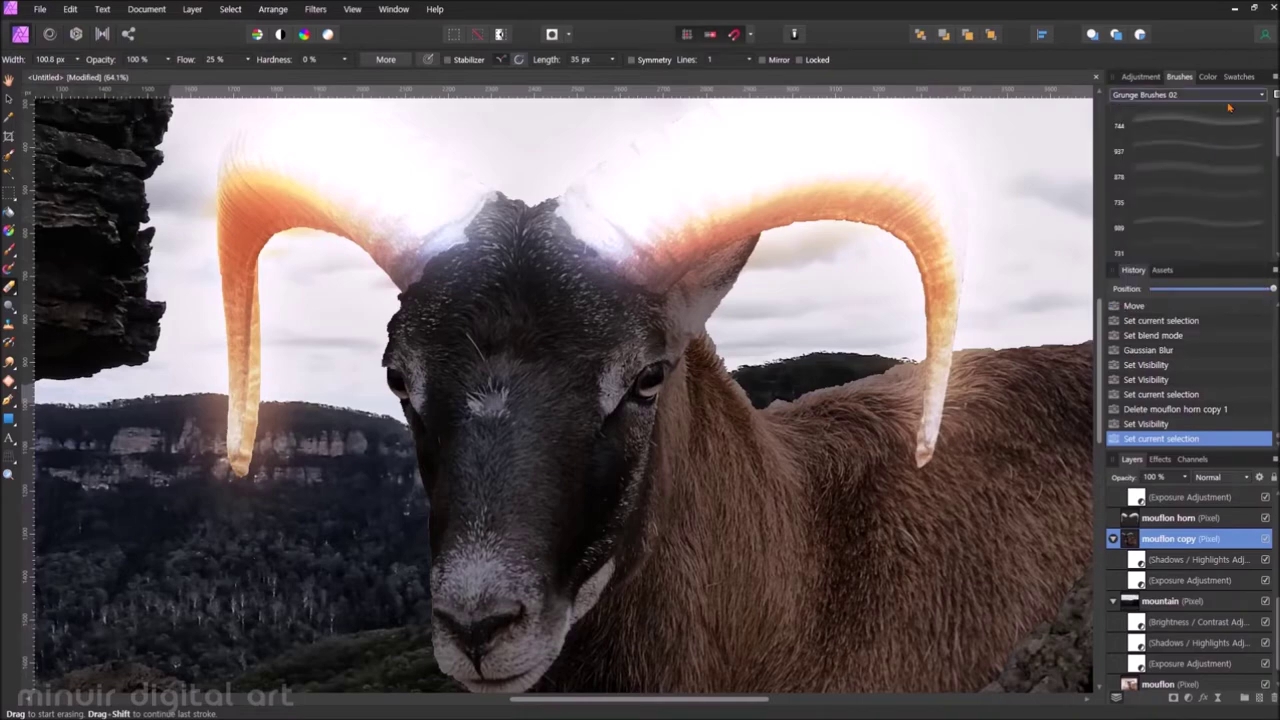
left_click(1195, 248)
scroll(720, 340, "up", 5, "ctrl")
mouse_move(720, 340)
left_mouse_down()
mouse_move(943, 293)
mouse_move(829, 490)
mouse_move(885, 300)
left_mouse_up()
Fit the whole image in view and shift the starry sky slightly left behind the mouflon
scroll(885, 300, "down", 2, "ctrl")
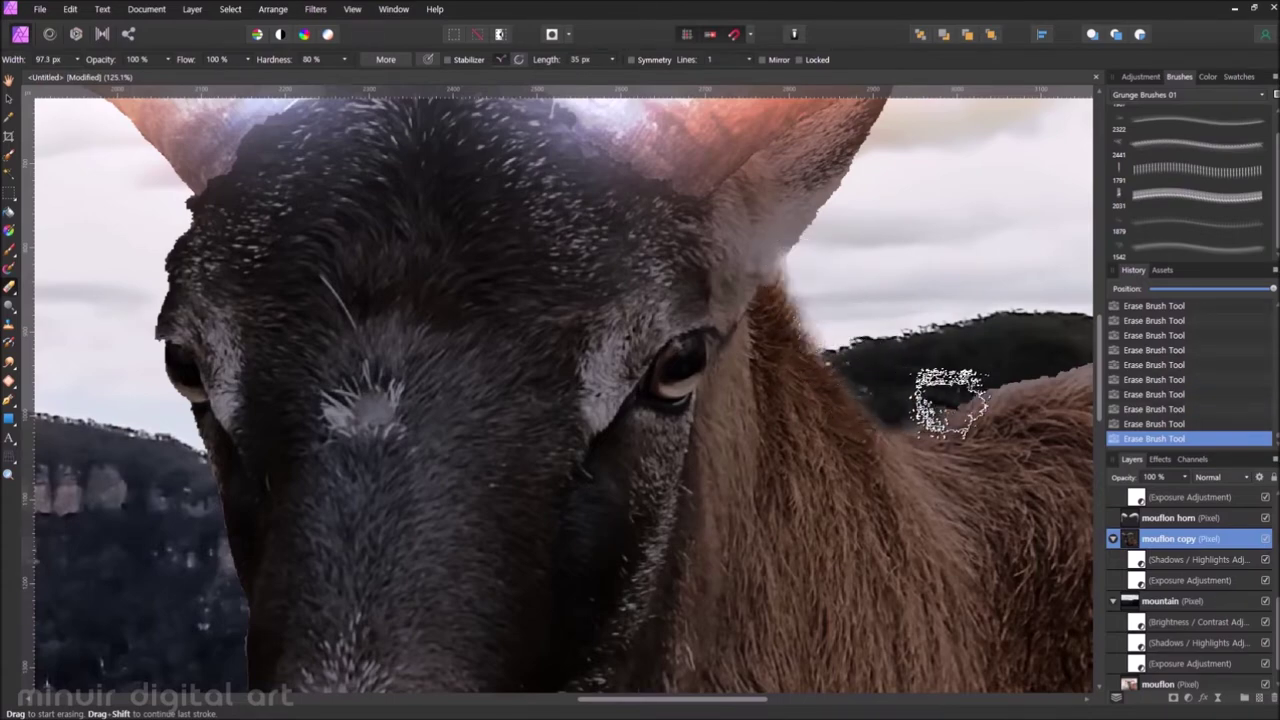
scroll(995, 390, "down", 5, "ctrl")
scroll(800, 445, "up", 5, "ctrl")
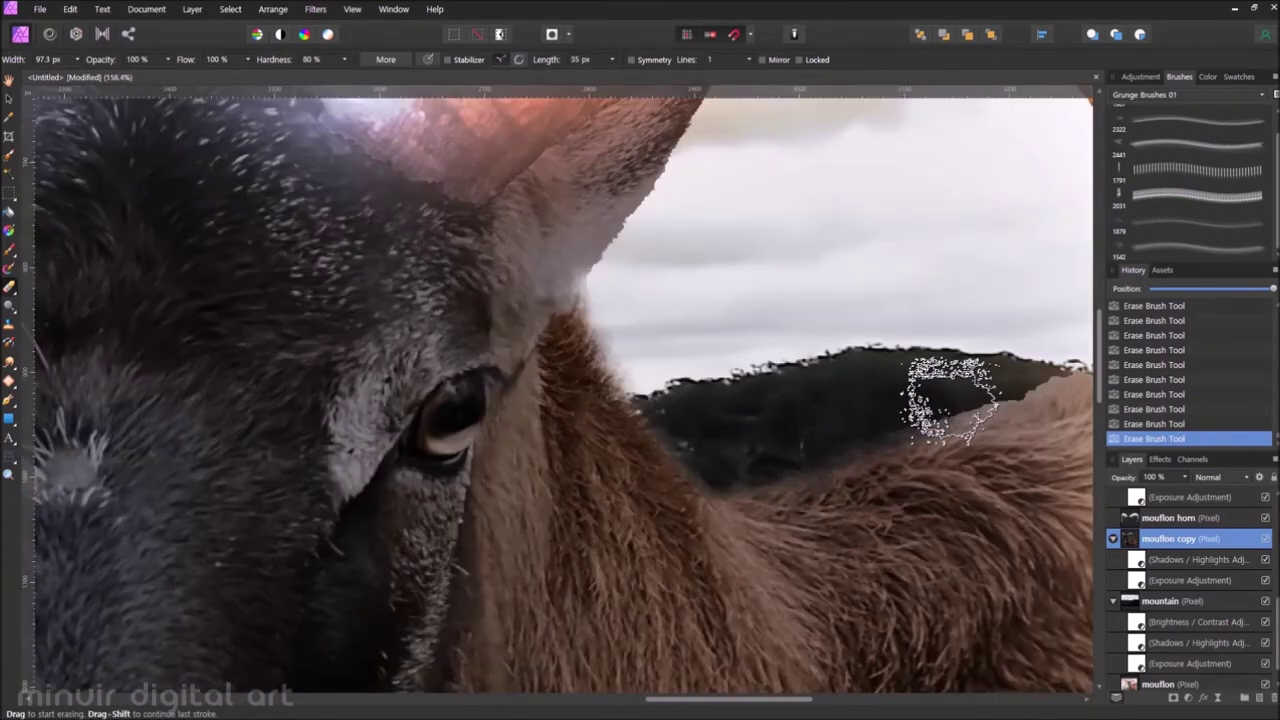
scroll(988, 398, "down", 5, "ctrl")
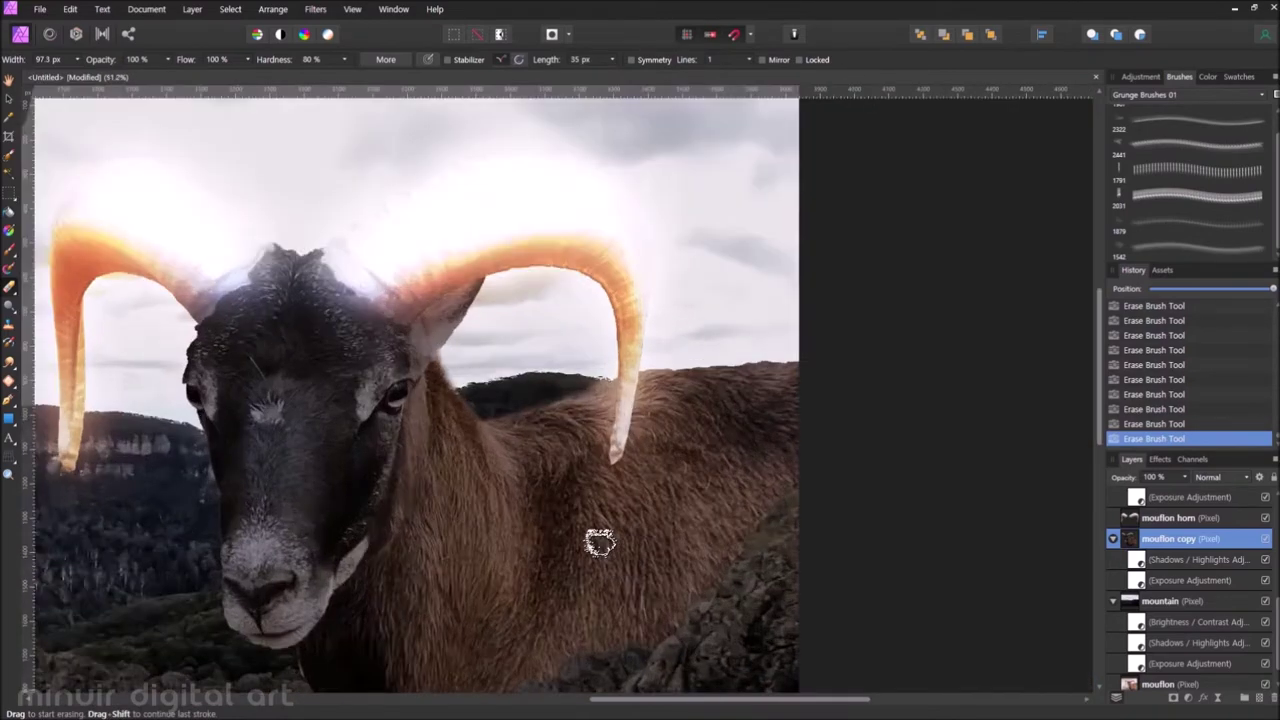
scroll(628, 245, "up", 4, "ctrl")
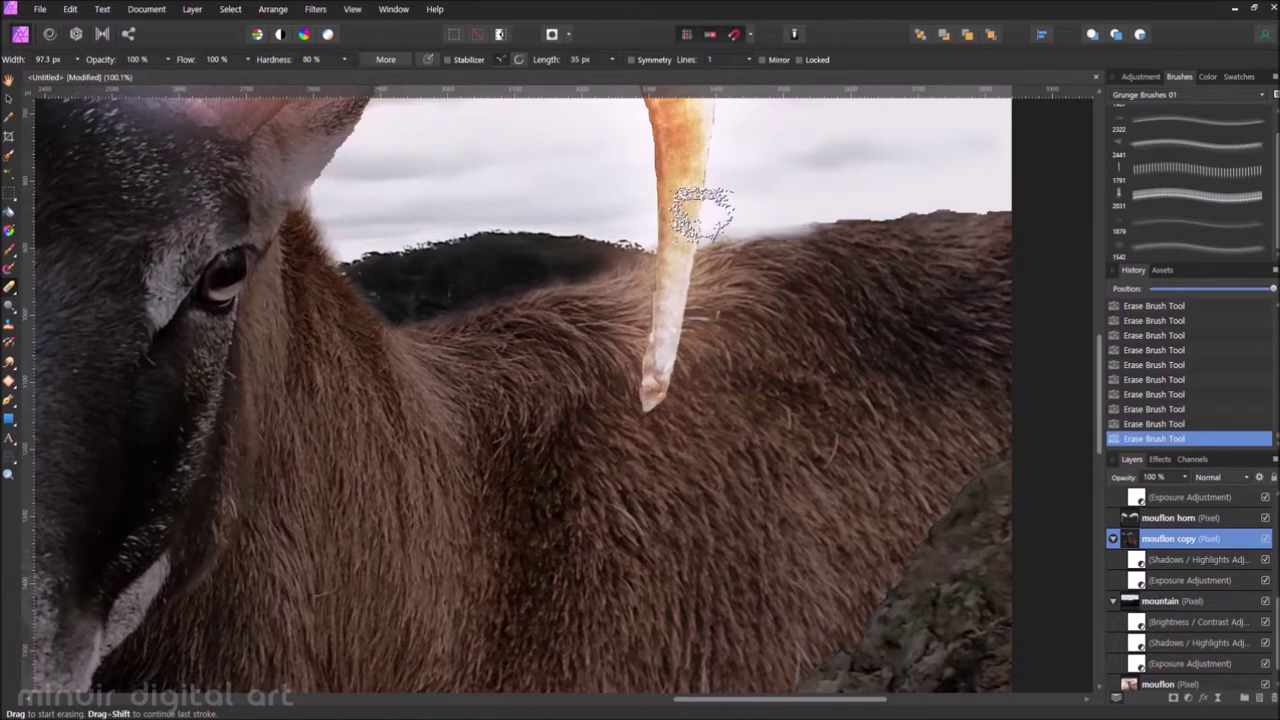
scroll(850, 208, "down", 3, "ctrl")
scroll(773, 290, "up", 3, "ctrl")
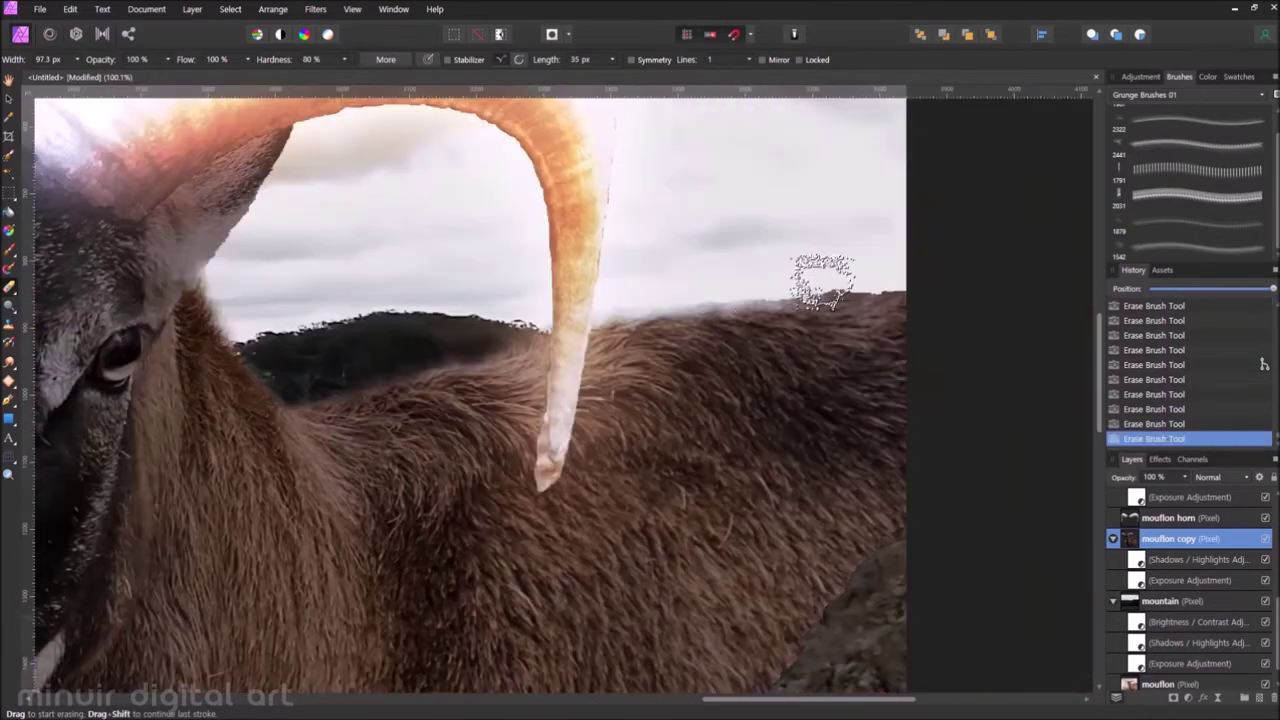
scroll(840, 285, "down", 4, "ctrl")
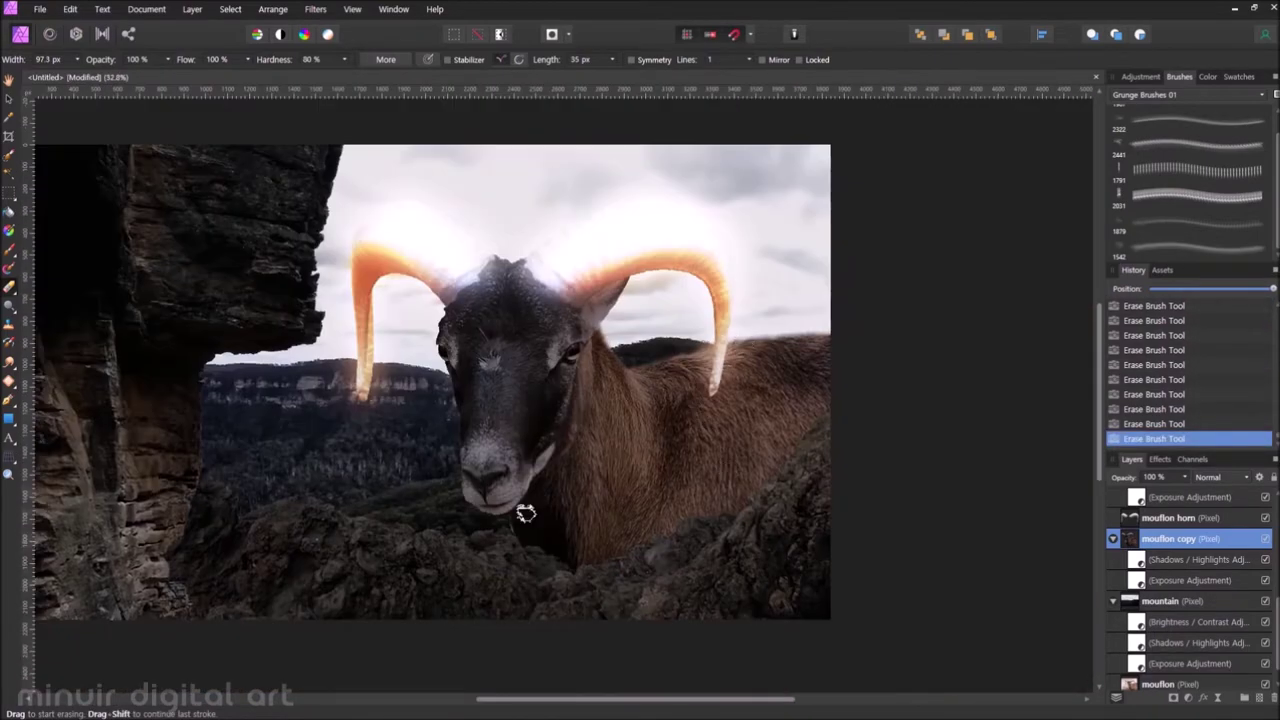
scroll(768, 310, "up", 3, "ctrl")
scroll(367, 312, "up", 3, "ctrl")
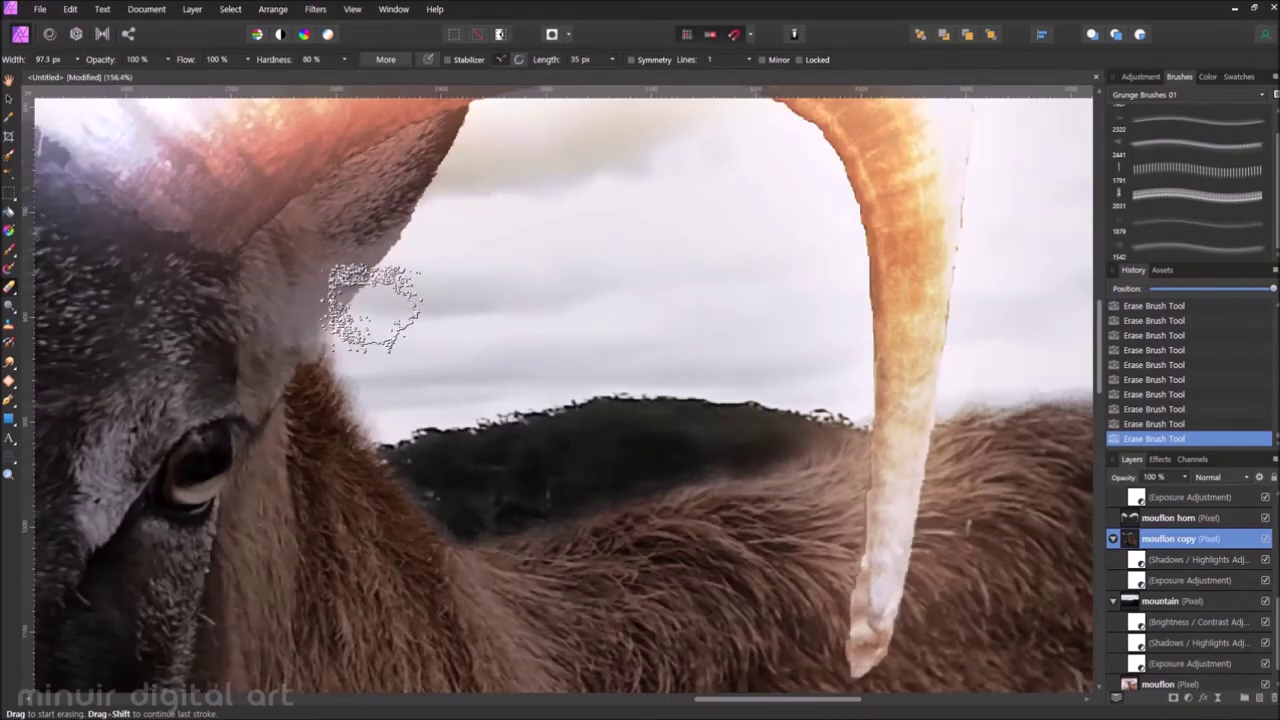
scroll(522, 273, "down", 3, "ctrl")
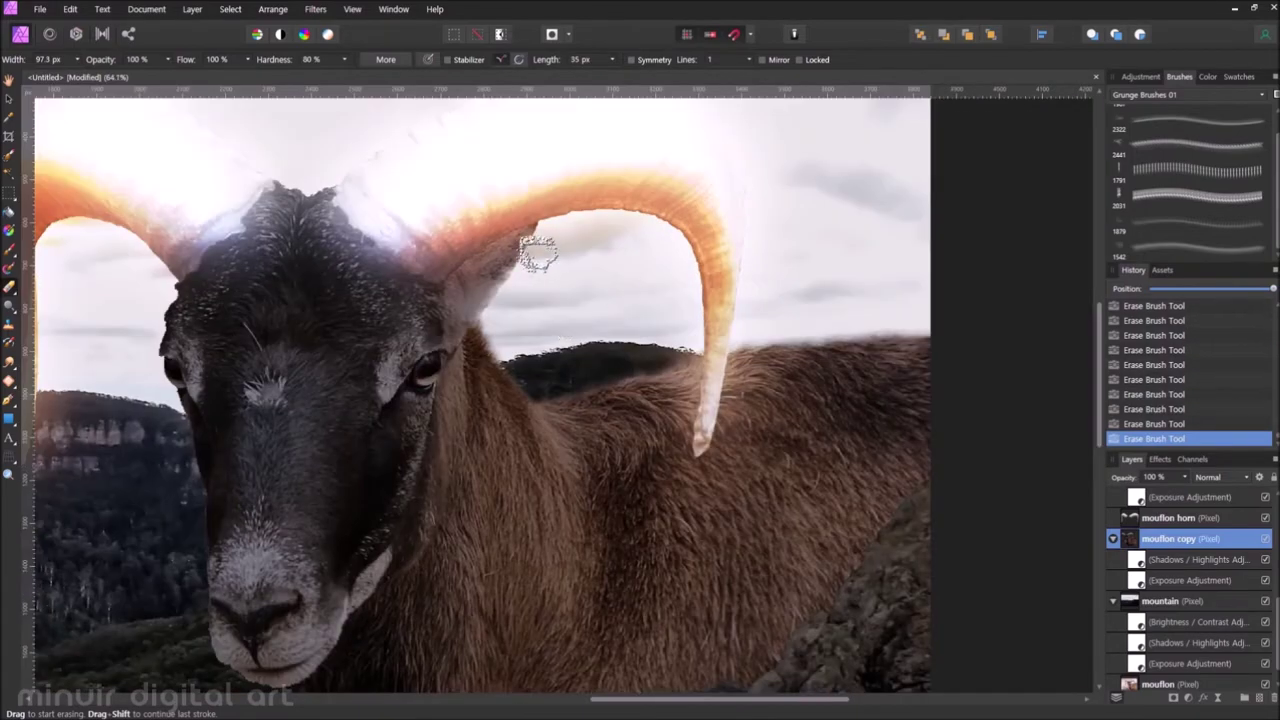
scroll(423, 434, "down", 3, "ctrl")
scroll(423, 434, "up", 5, "ctrl")
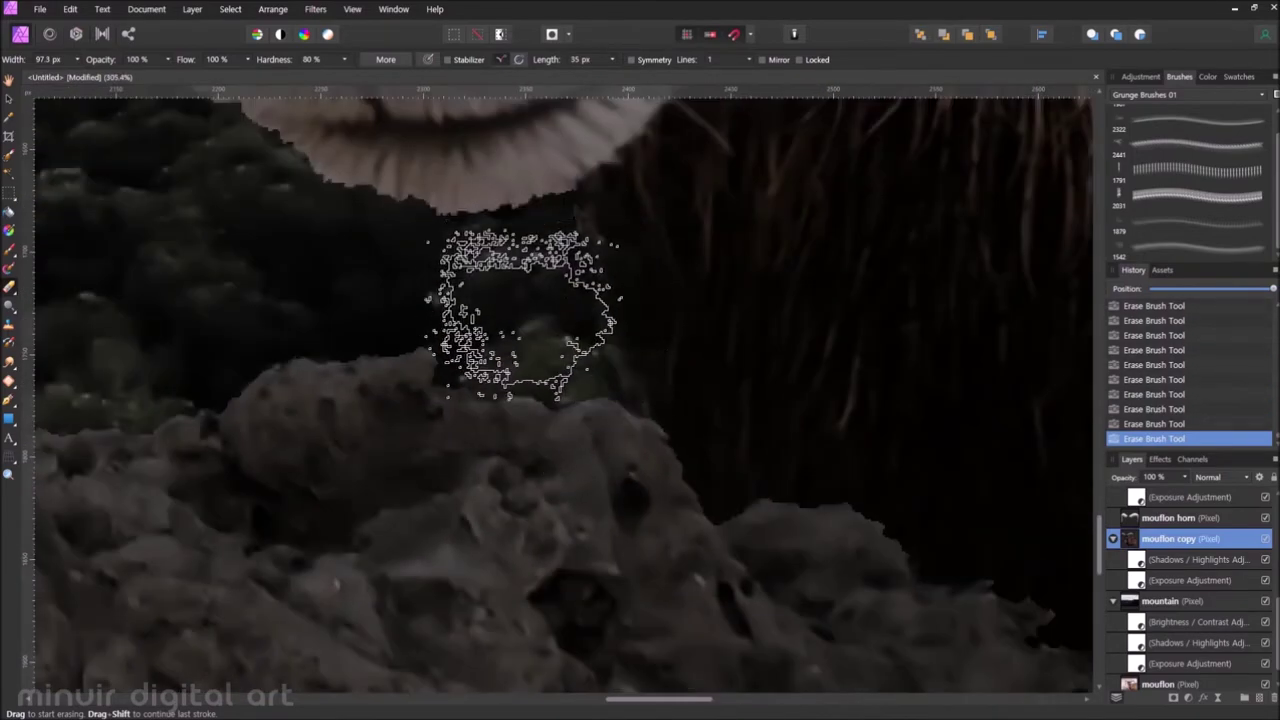
scroll(514, 343, "down", 3, "ctrl")
key("ctrl+0")
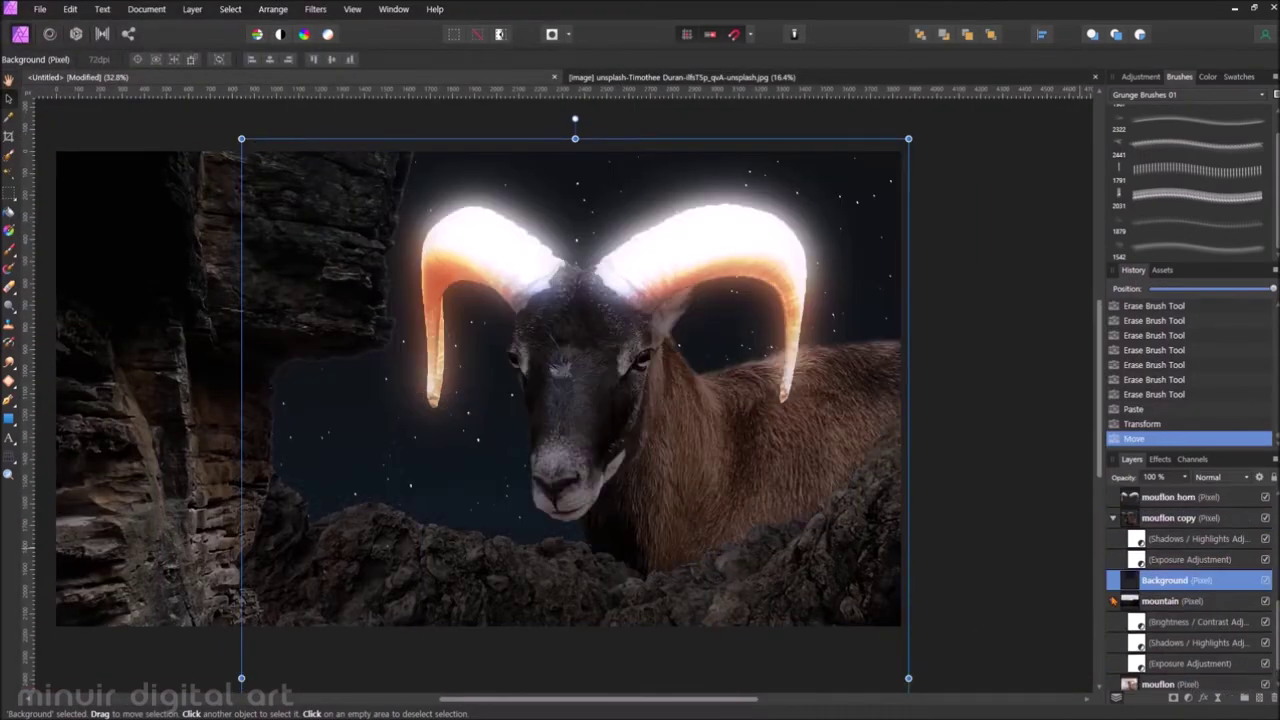
left_click_drag(821, 437, 803, 437)
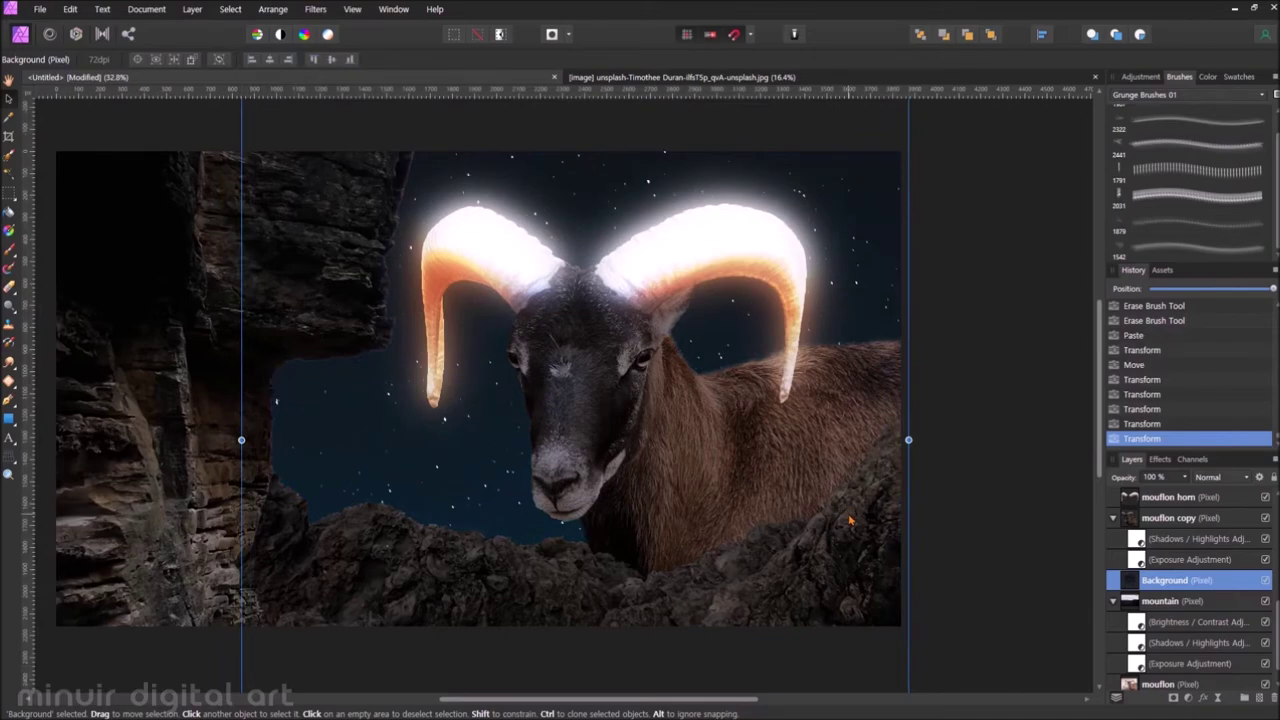
left_click(38, 9)
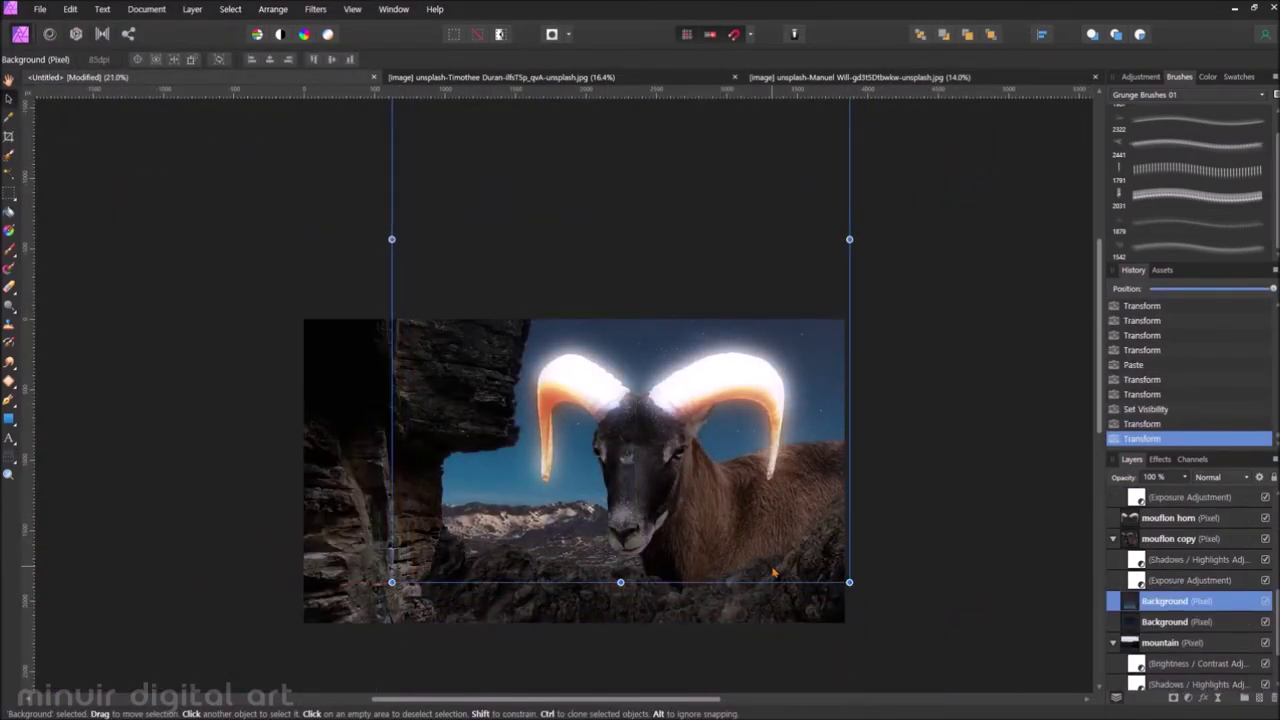
Toggle the sky layer's visibility and add a Brightness/Contrast adjustment after Shadows/Highlights
left_click(1265, 601)
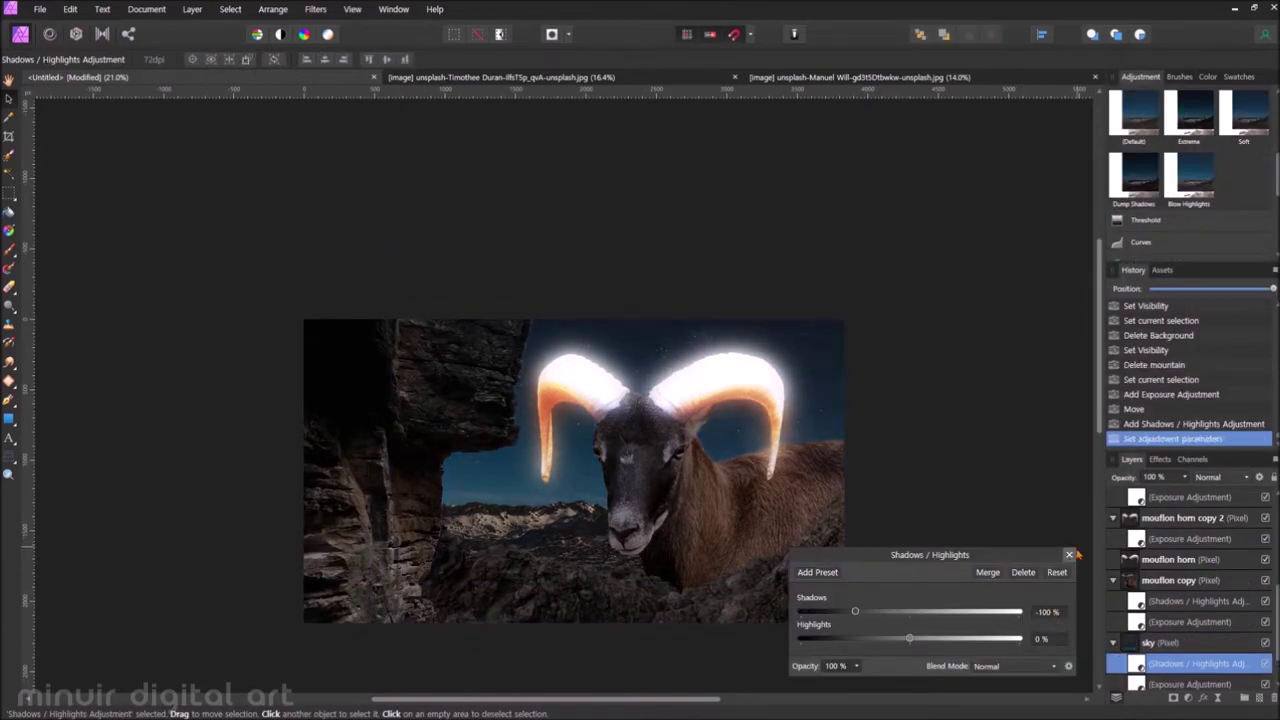
left_click(1069, 554)
left_click(1195, 182)
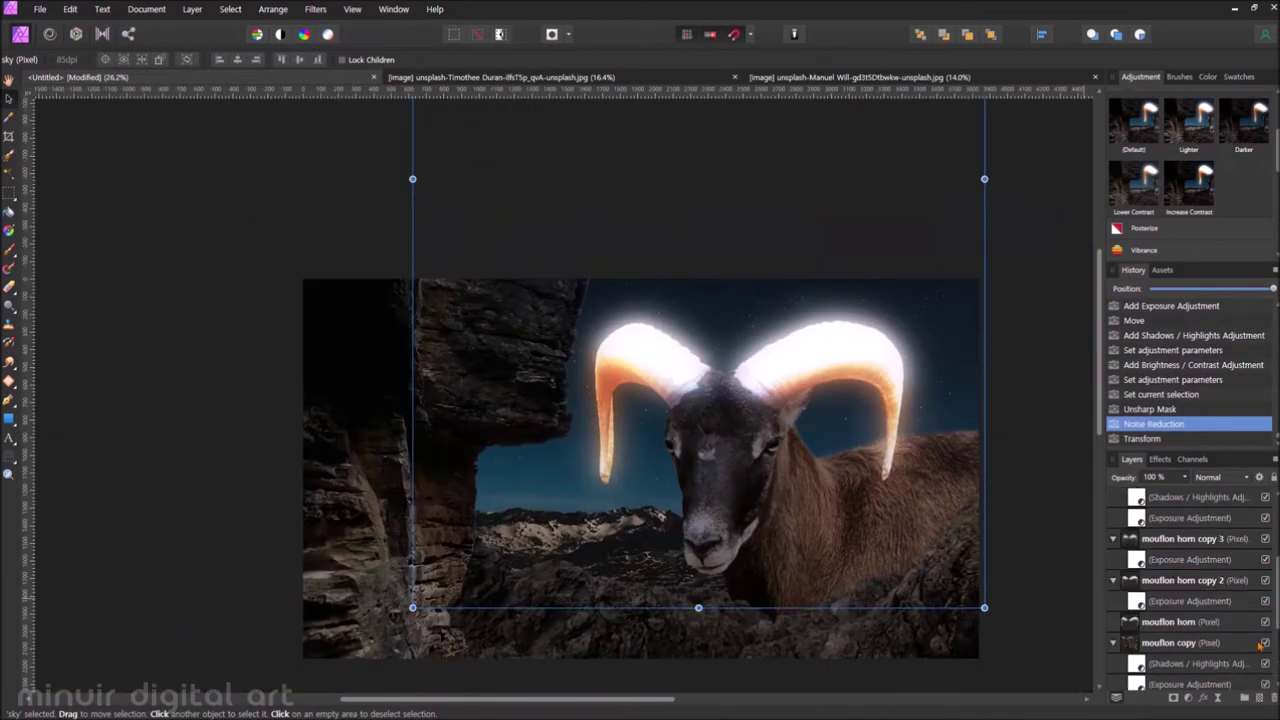
left_click(315, 9)
Relight the mouflon with orange specular Lighting, light at the brow, ambient 33%
left_click(350, 237)
left_click(1030, 331)
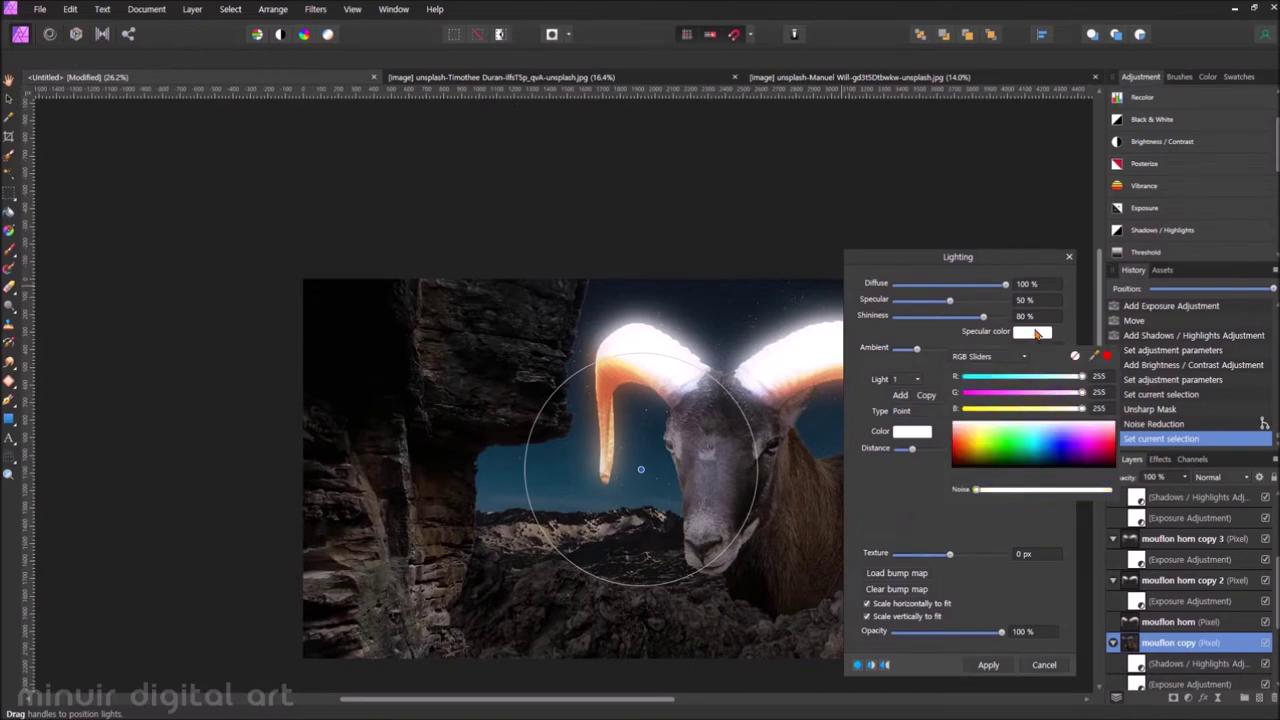
left_click_drag(641, 469, 723, 403)
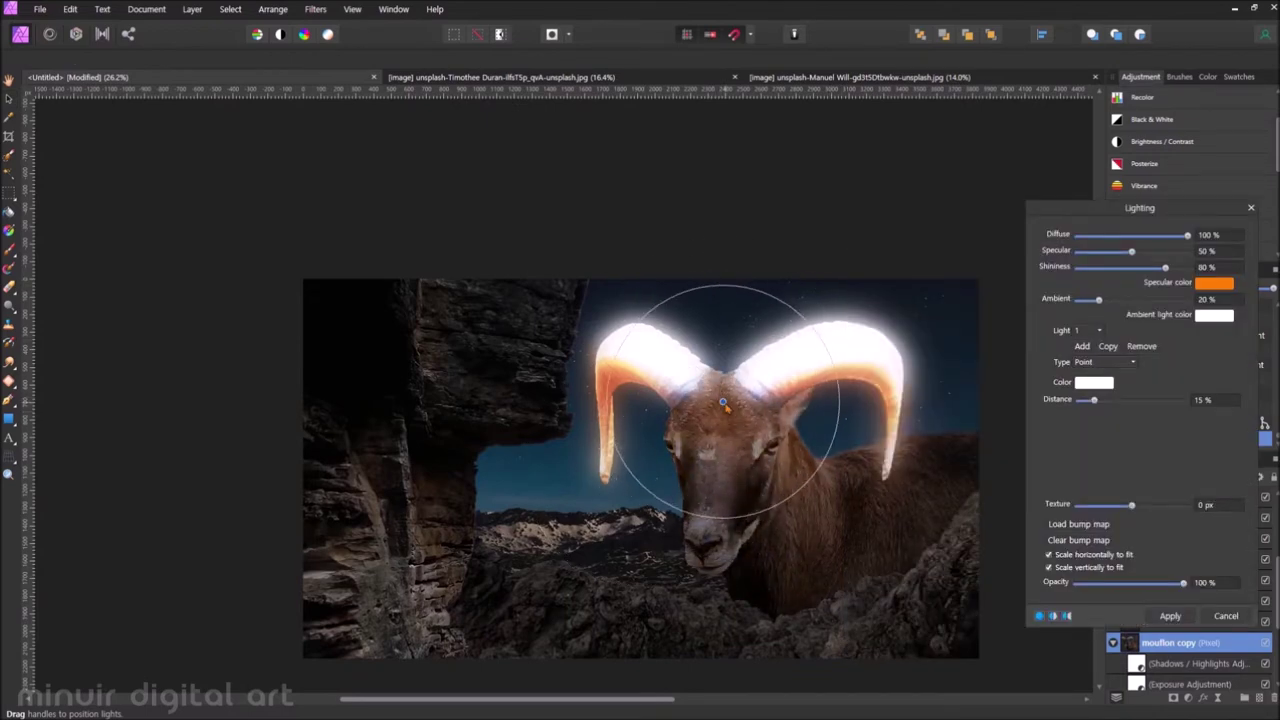
left_click_drag(1098, 299, 1112, 300)
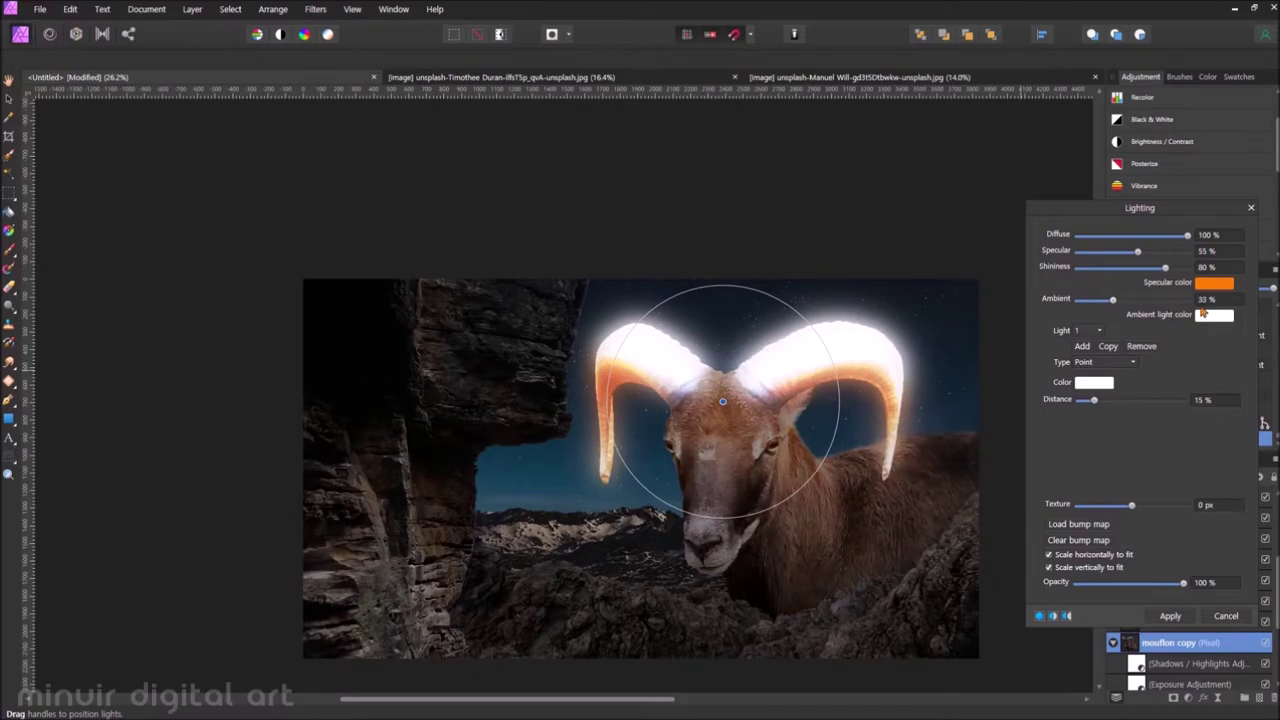
left_click(1170, 615)
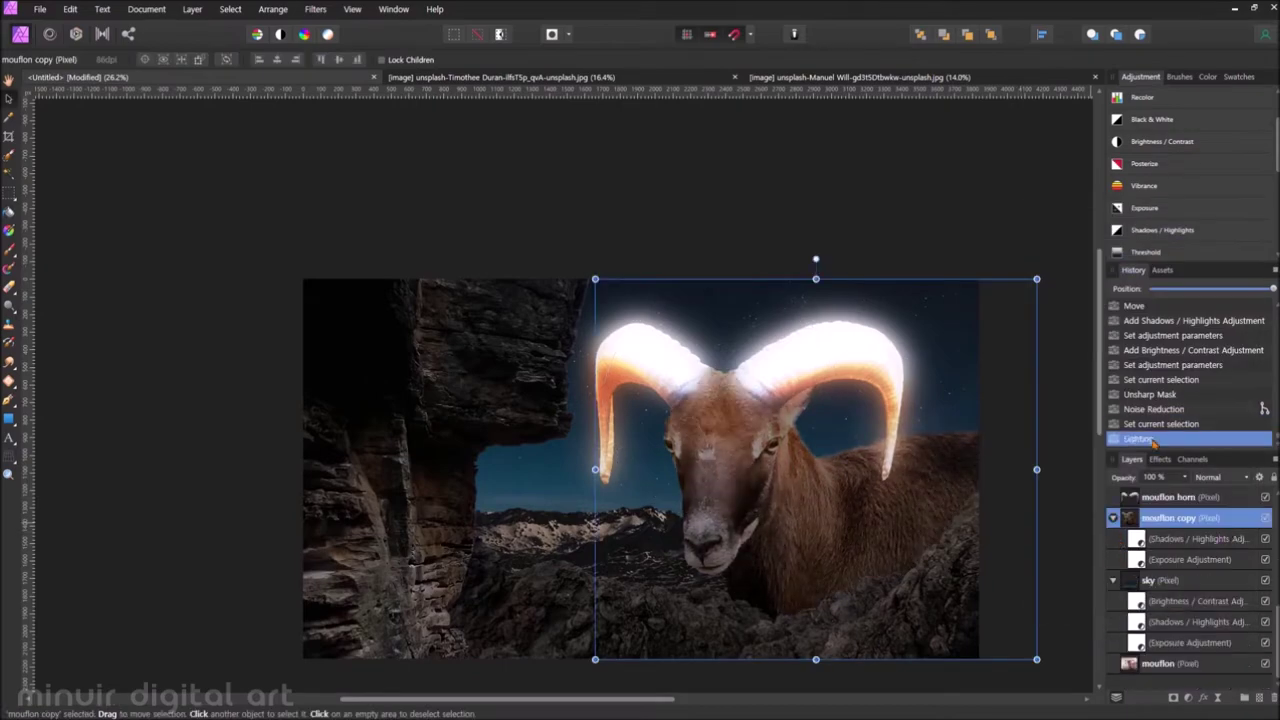
Hide and re-show the mouflon horn layer to compare, then select the cliff layer
scroll(1190, 560, "up", 2)
left_click(1265, 560)
scroll(760, 432, "up", 2)
scroll(760, 432, "up", 5)
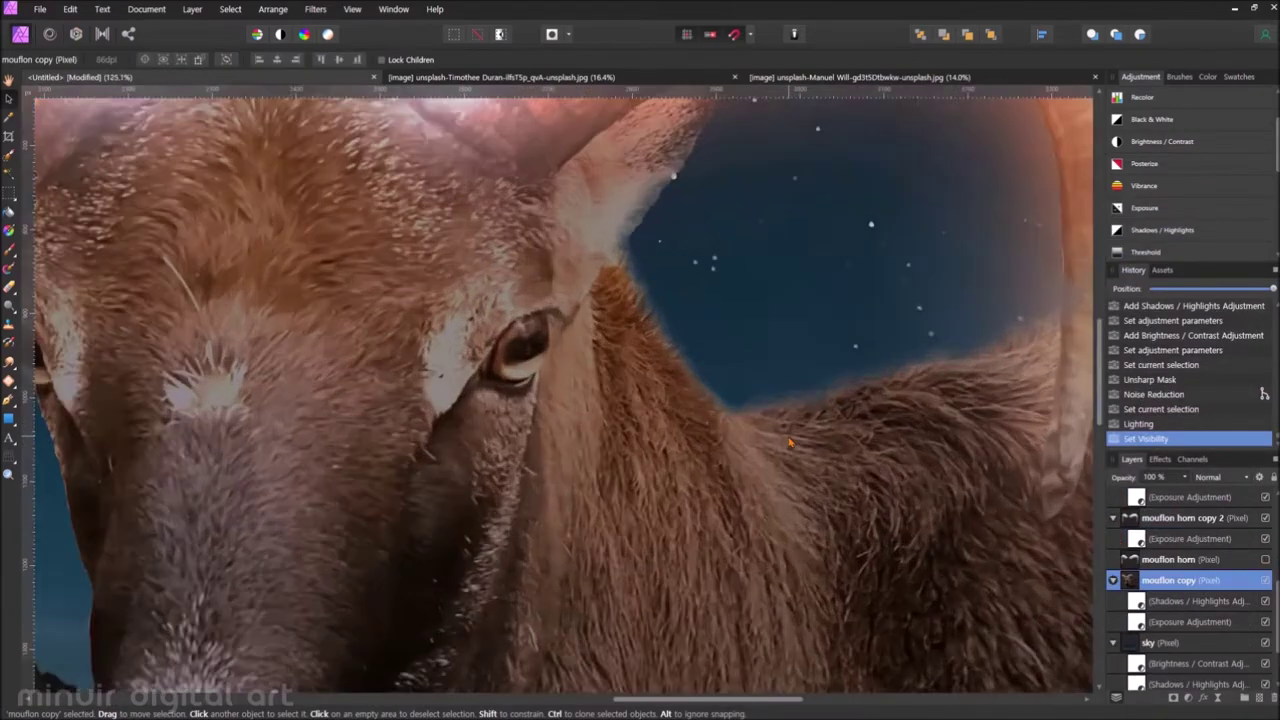
scroll(760, 432, "down", 5)
scroll(760, 432, "down", 3)
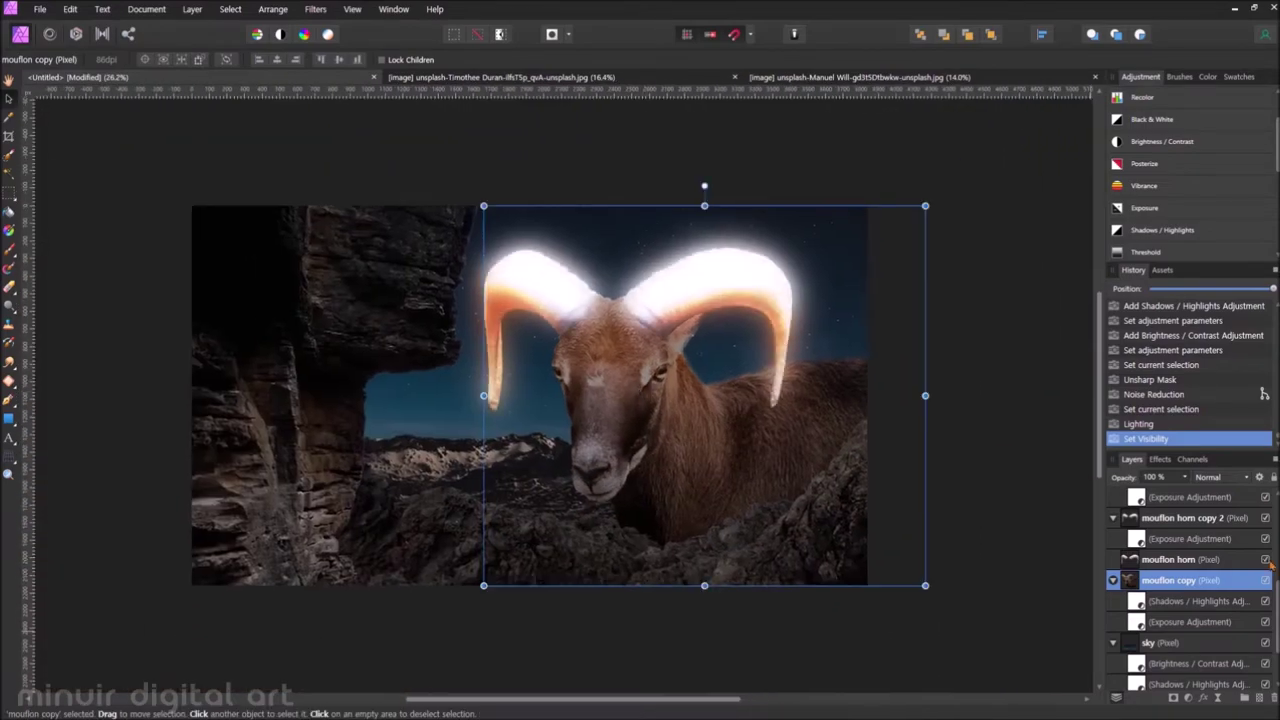
scroll(501, 502, "up", 3)
left_click(1265, 559)
scroll(399, 377, "down", 1)
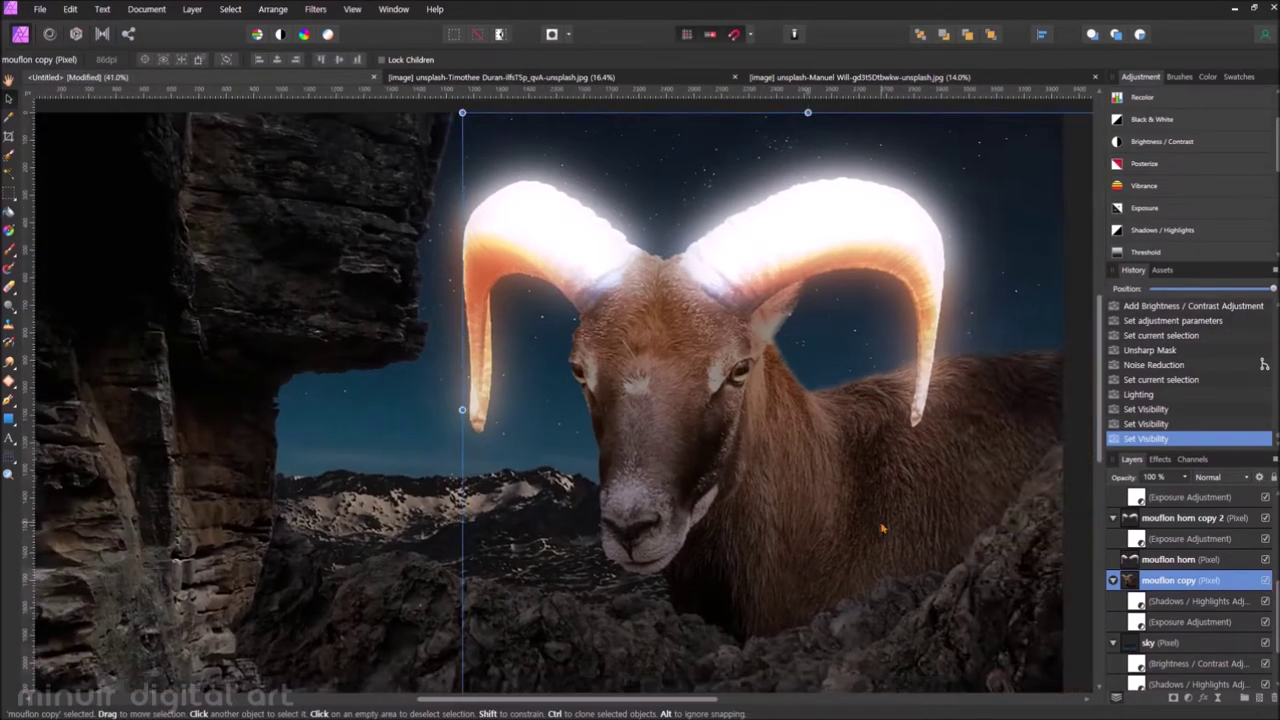
scroll(399, 377, "down", 1)
left_click(399, 377)
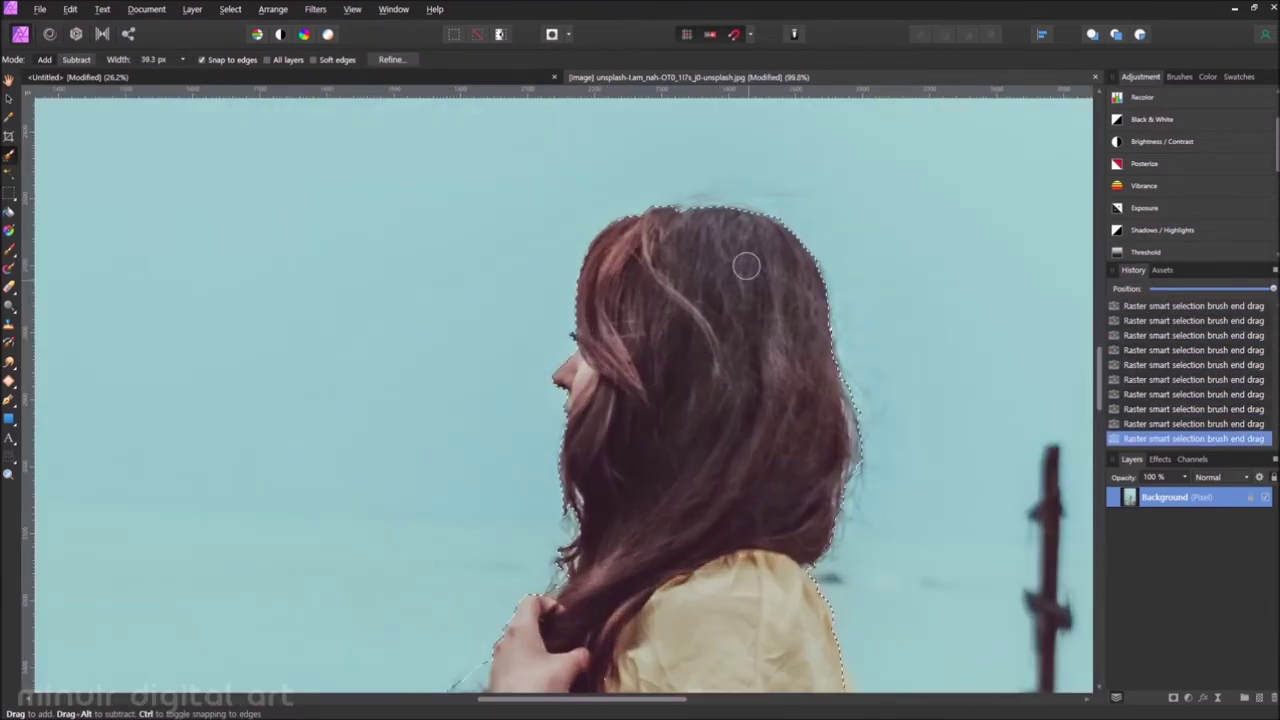
Refine the girl's selection, then flip, shrink and place her on the rocks
scroll(700, 330, "down", 2)
scroll(640, 430, "down", 4)
scroll(580, 510, "down", 3)
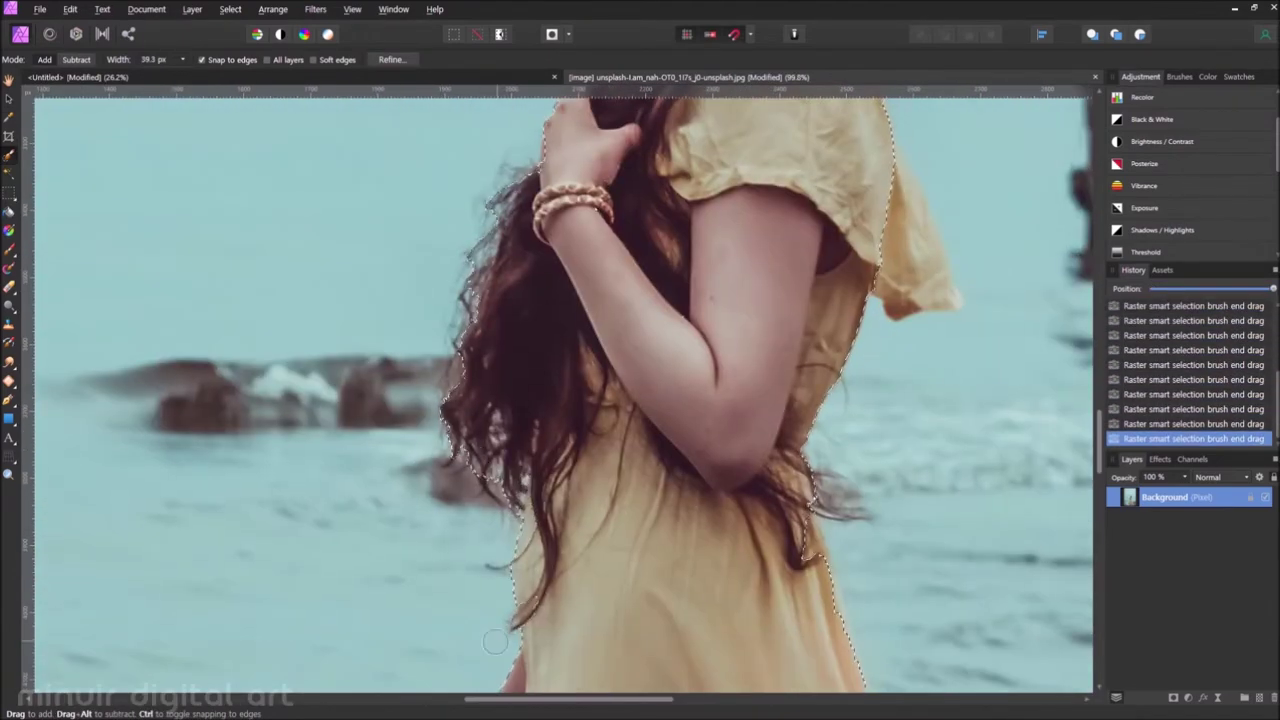
scroll(495, 643, "down", 3)
scroll(434, 375, "down", 4)
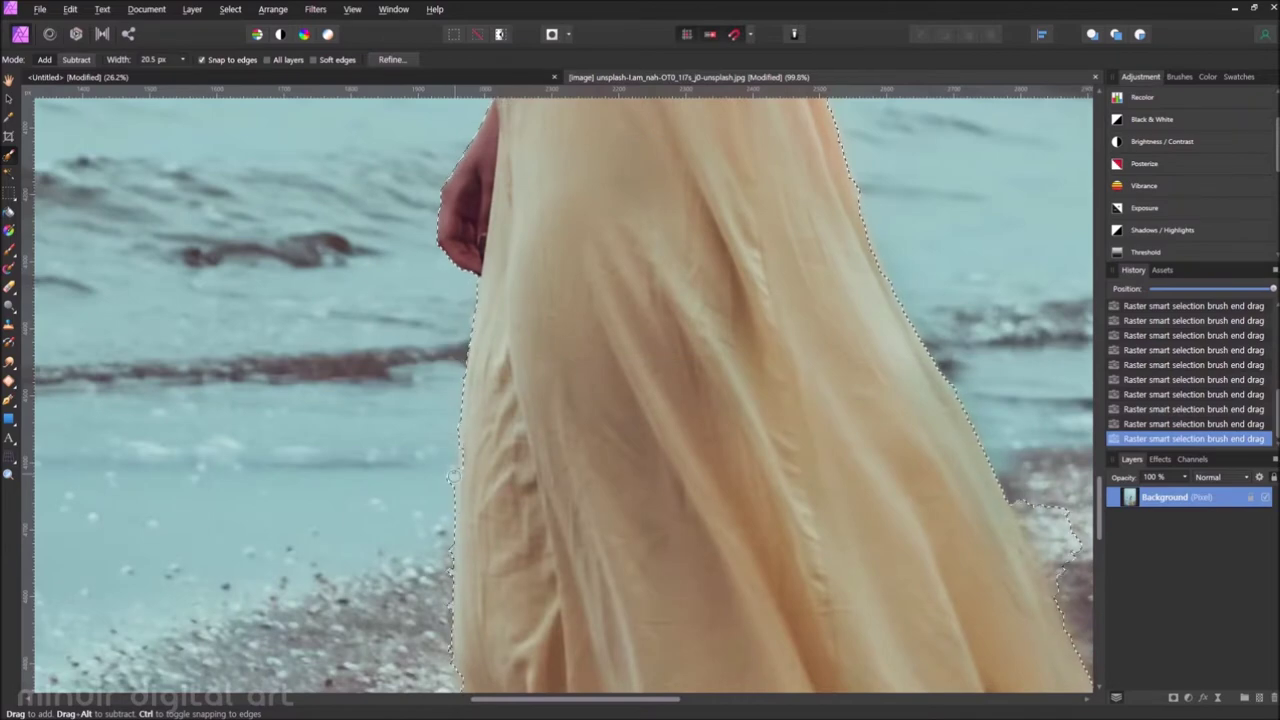
scroll(597, 401, "down", 3)
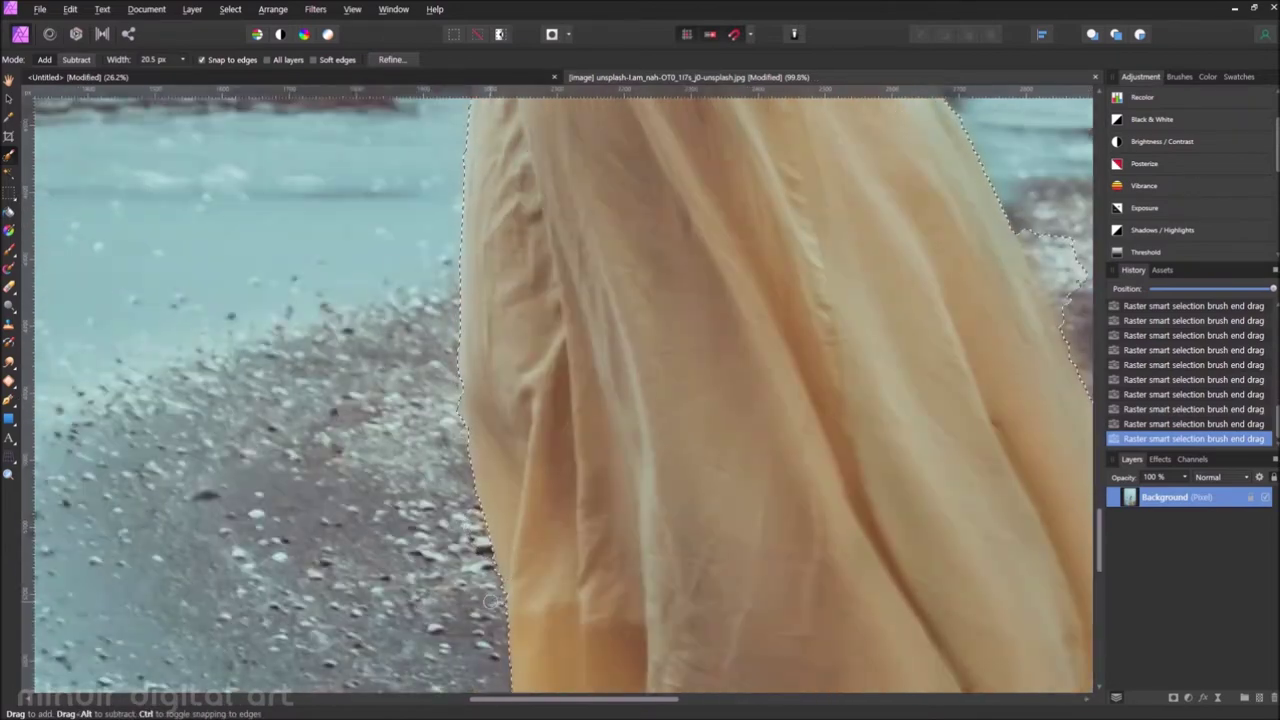
scroll(490, 601, "down", 3)
scroll(499, 518, "up", 5, "ctrl")
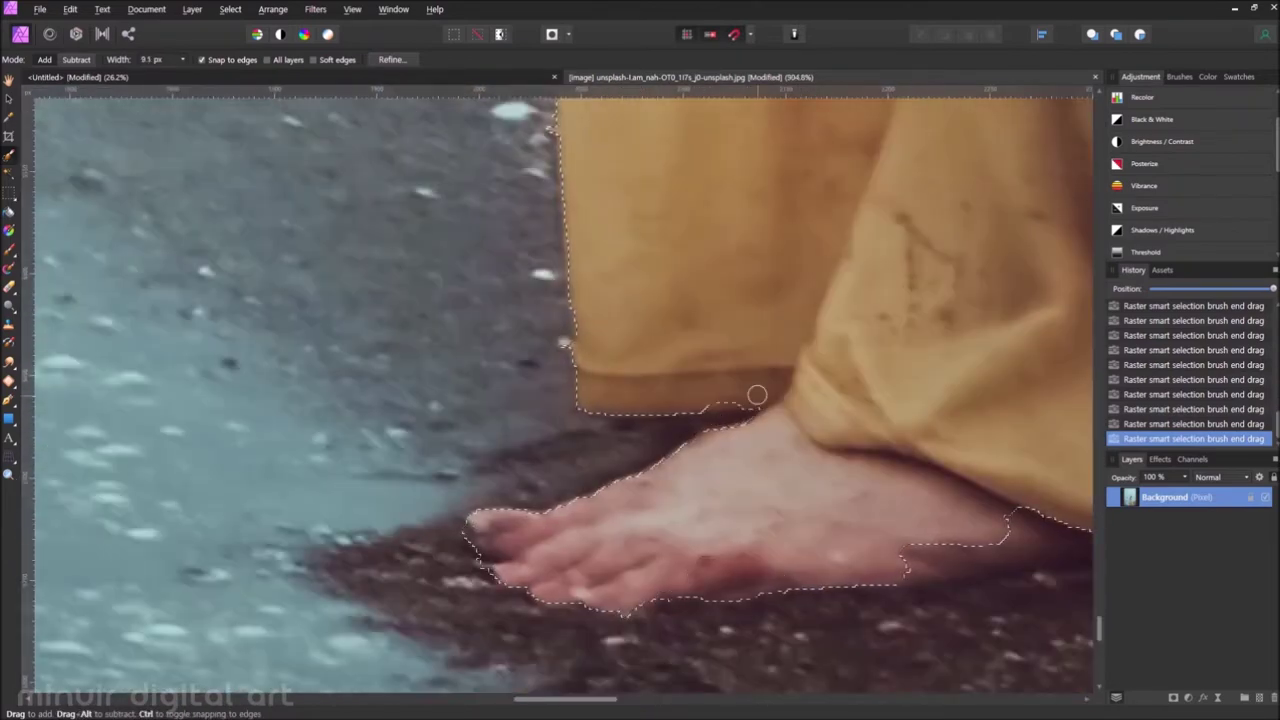
scroll(757, 395, "right", 5)
scroll(757, 395, "down", 2)
scroll(528, 349, "up", 1)
scroll(709, 479, "right", 3)
scroll(404, 581, "up", 2)
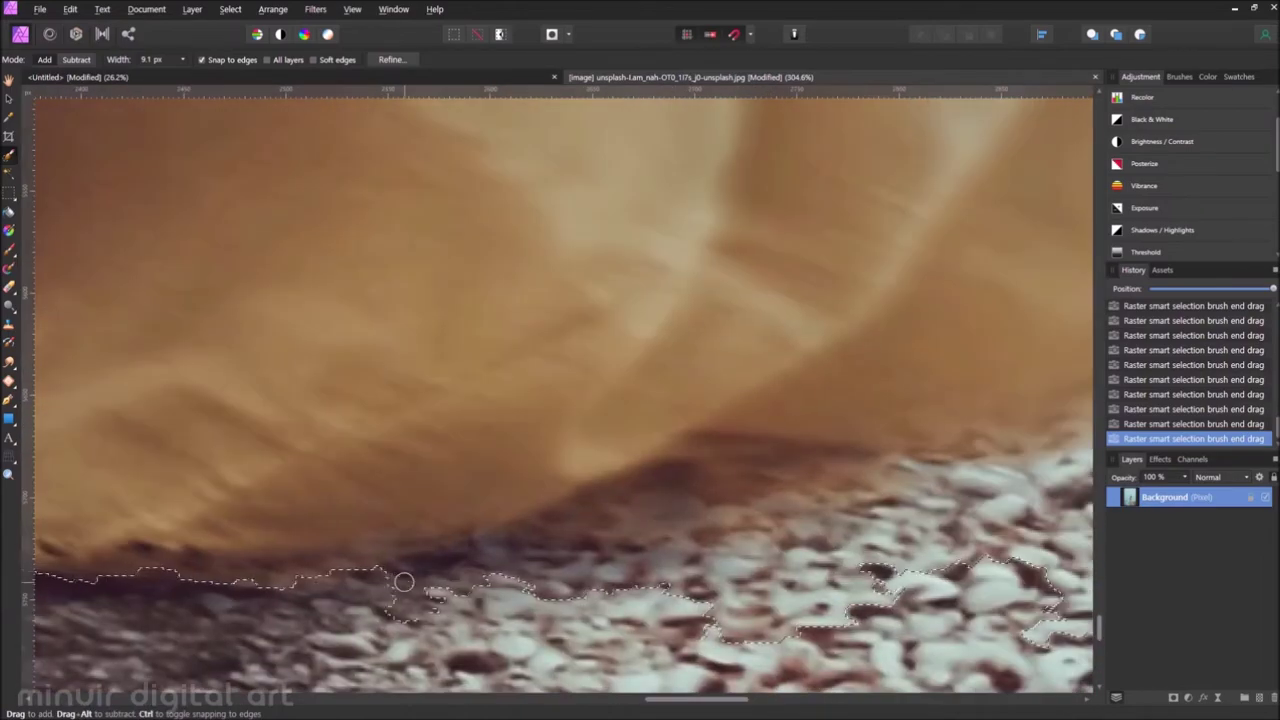
scroll(406, 605, "down", 5)
scroll(406, 605, "up", 4)
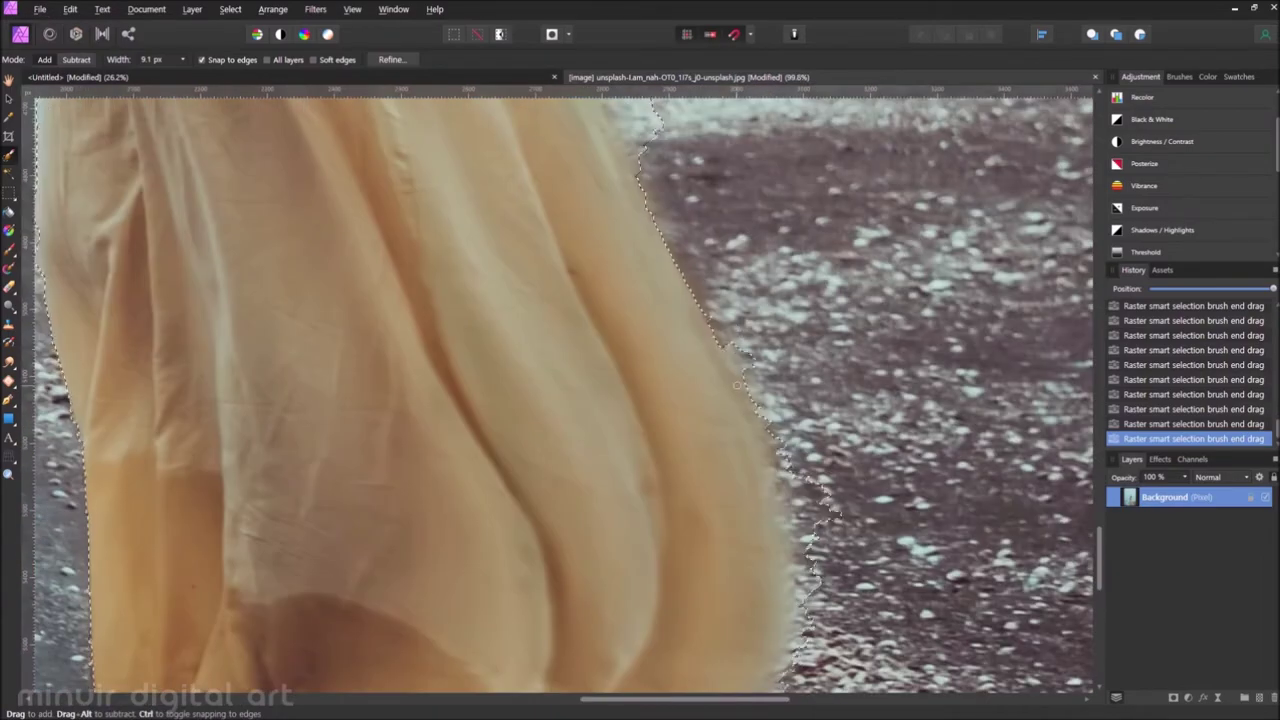
scroll(560, 390, "down", 5)
key("ctrl+alt+r")
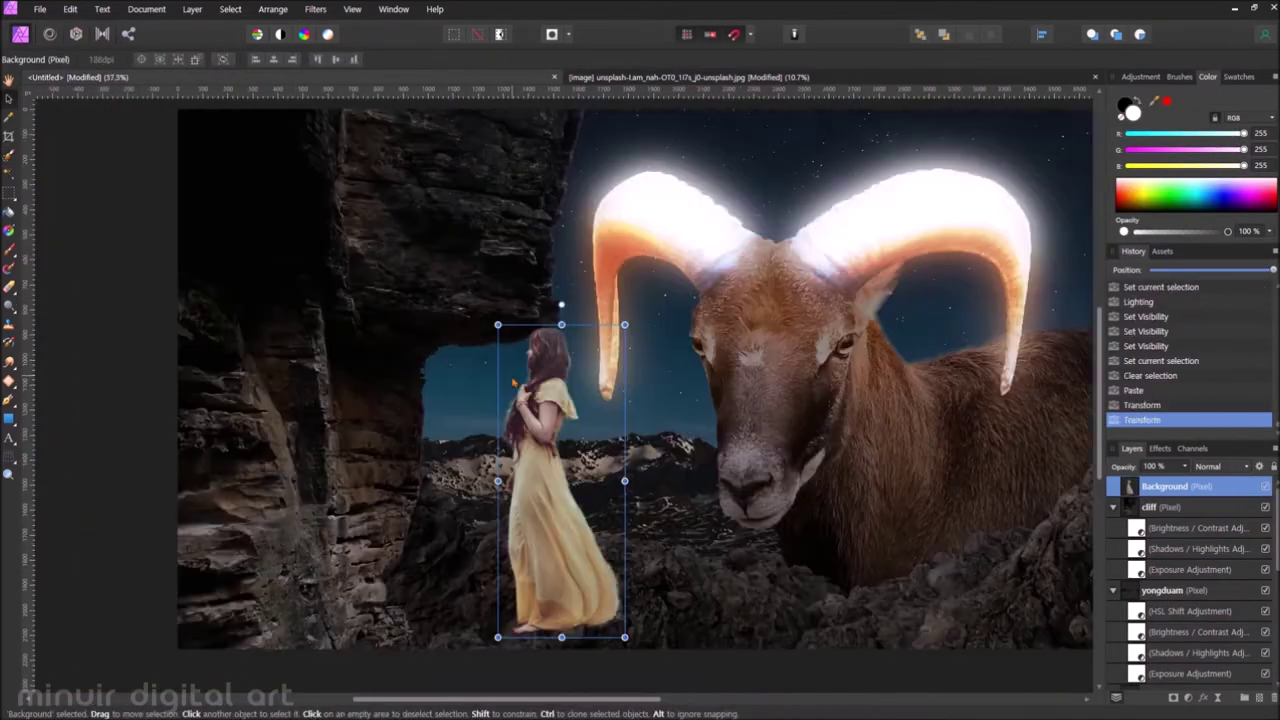
left_click_drag(513, 383, 531, 566)
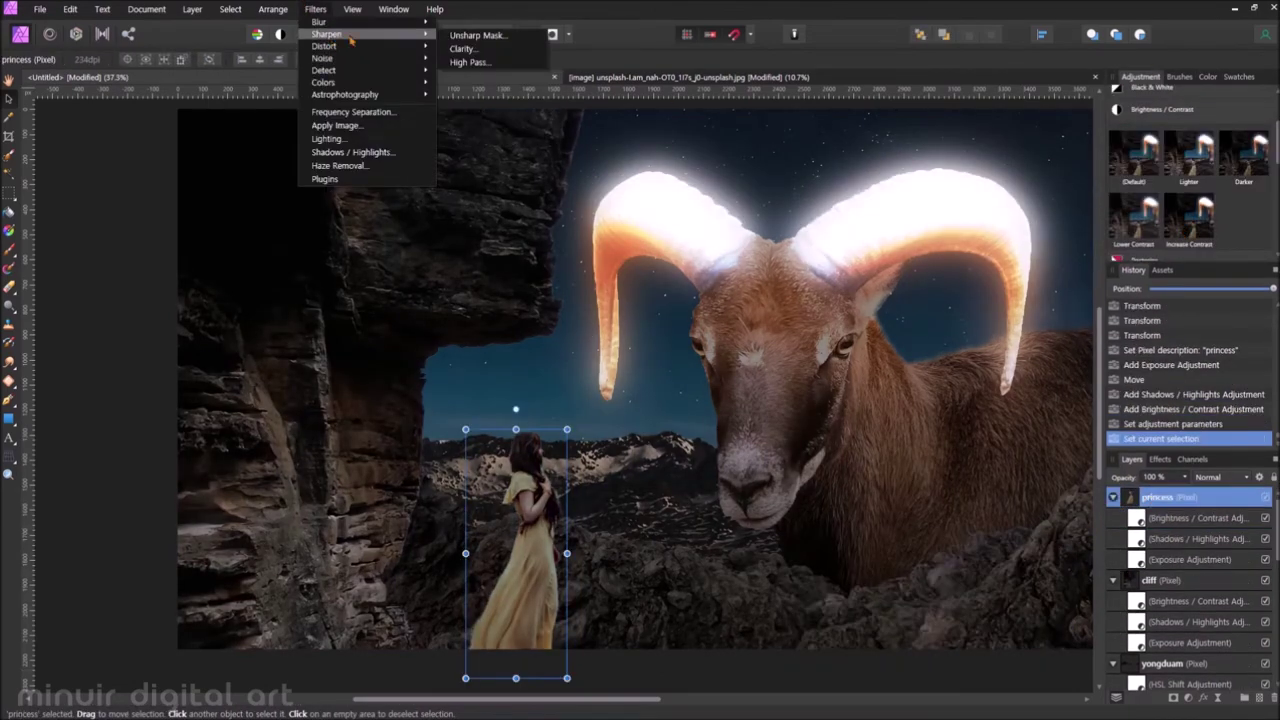
Apply noise reduction to the girl and extend the selection over the area beside the cliff
left_click(945, 665)
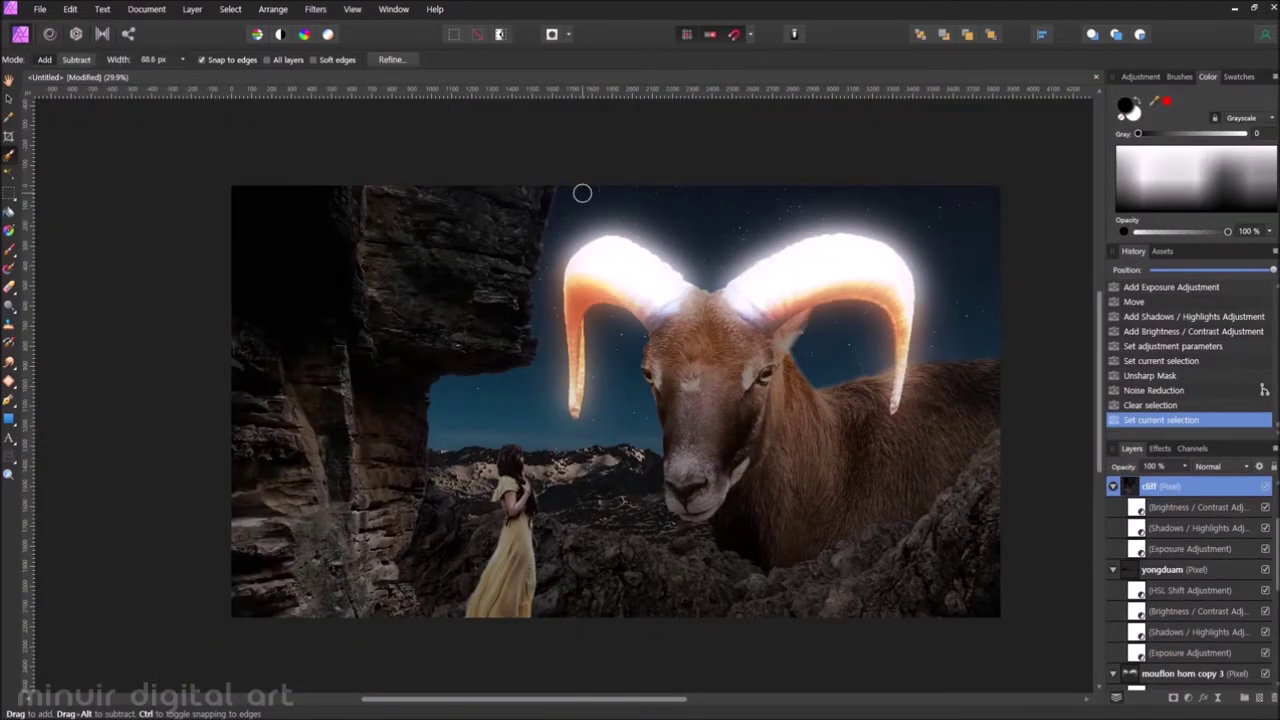
left_click_drag(771, 491, 1035, 645)
scroll(560, 190, "up", 5)
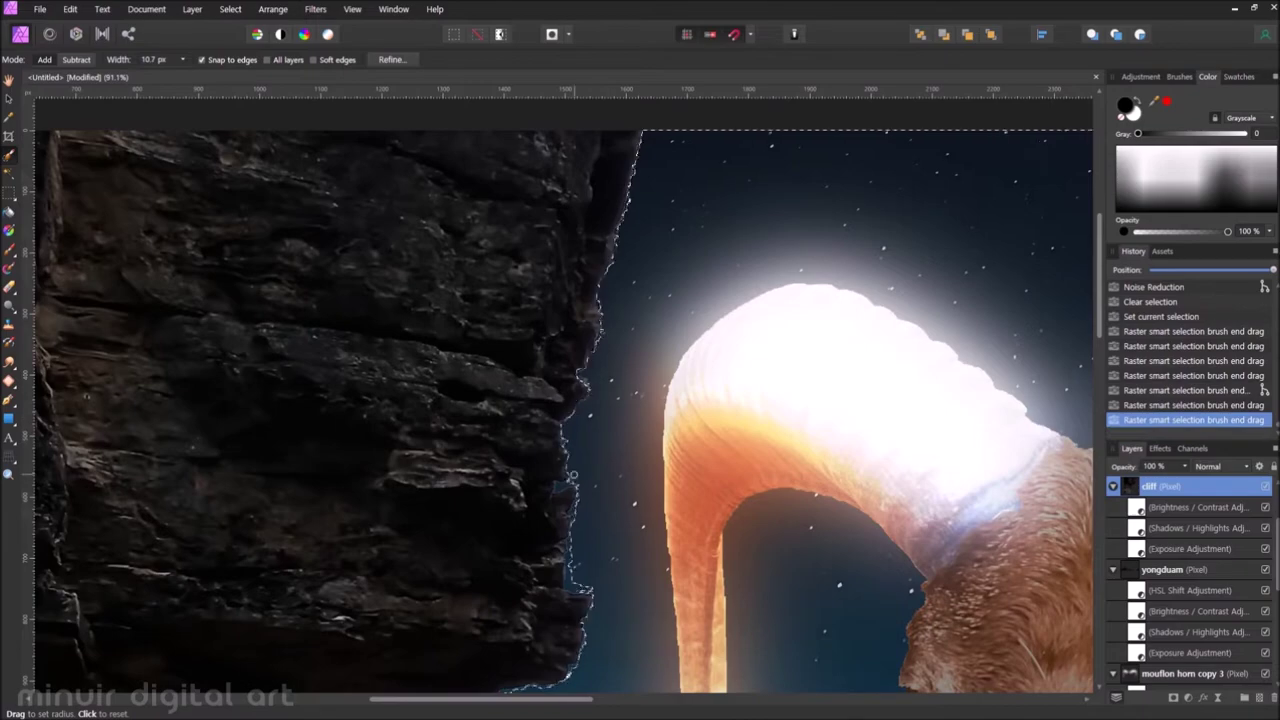
scroll(636, 400, "down", 2)
scroll(422, 540, "up", 3)
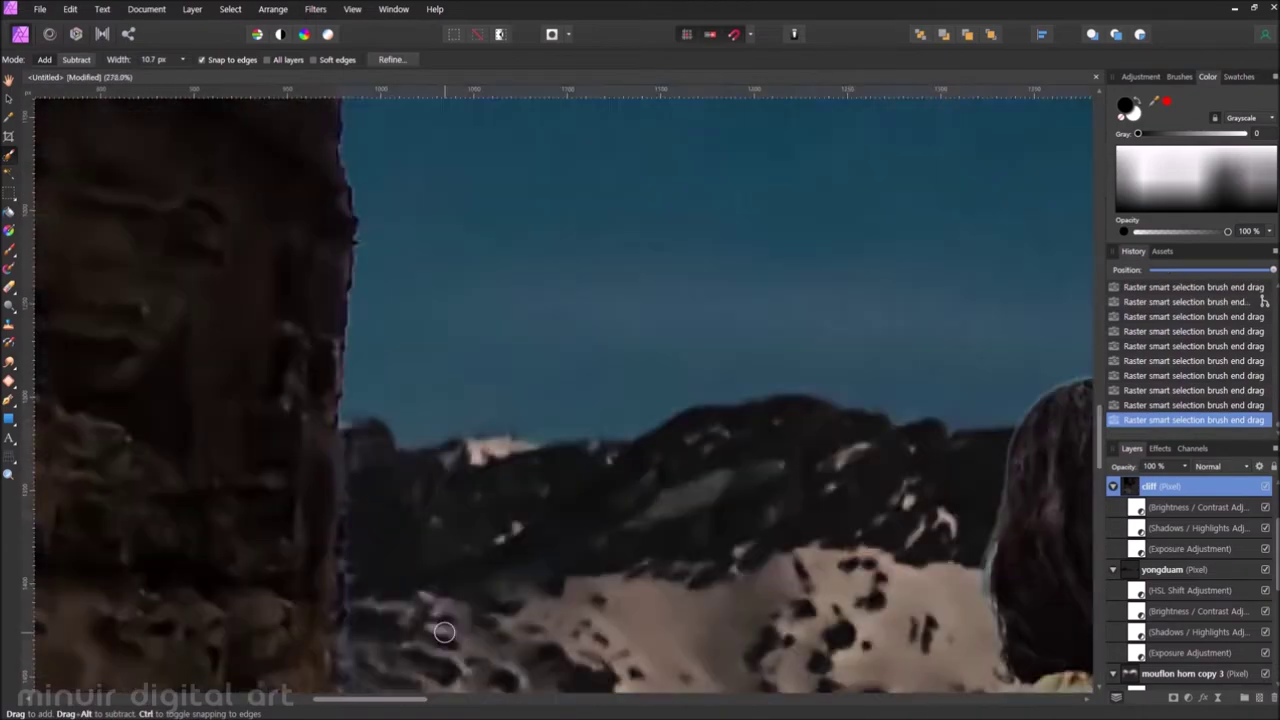
scroll(412, 508, "down", 5)
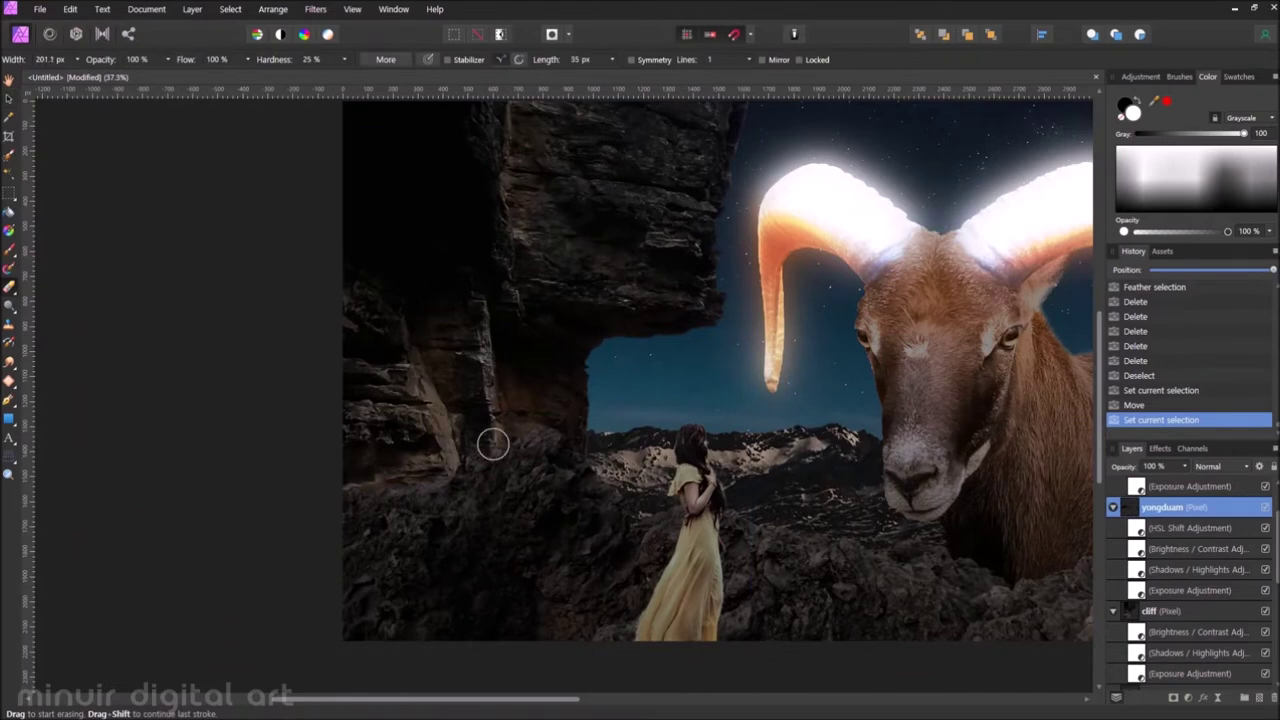
Softly erase the lower-left yongduam rocks into the cliff base, then select the cliff layer
left_click_drag(493, 471, 380, 590)
left_click_drag(470, 460, 505, 515)
scroll(547, 513, "up", 2)
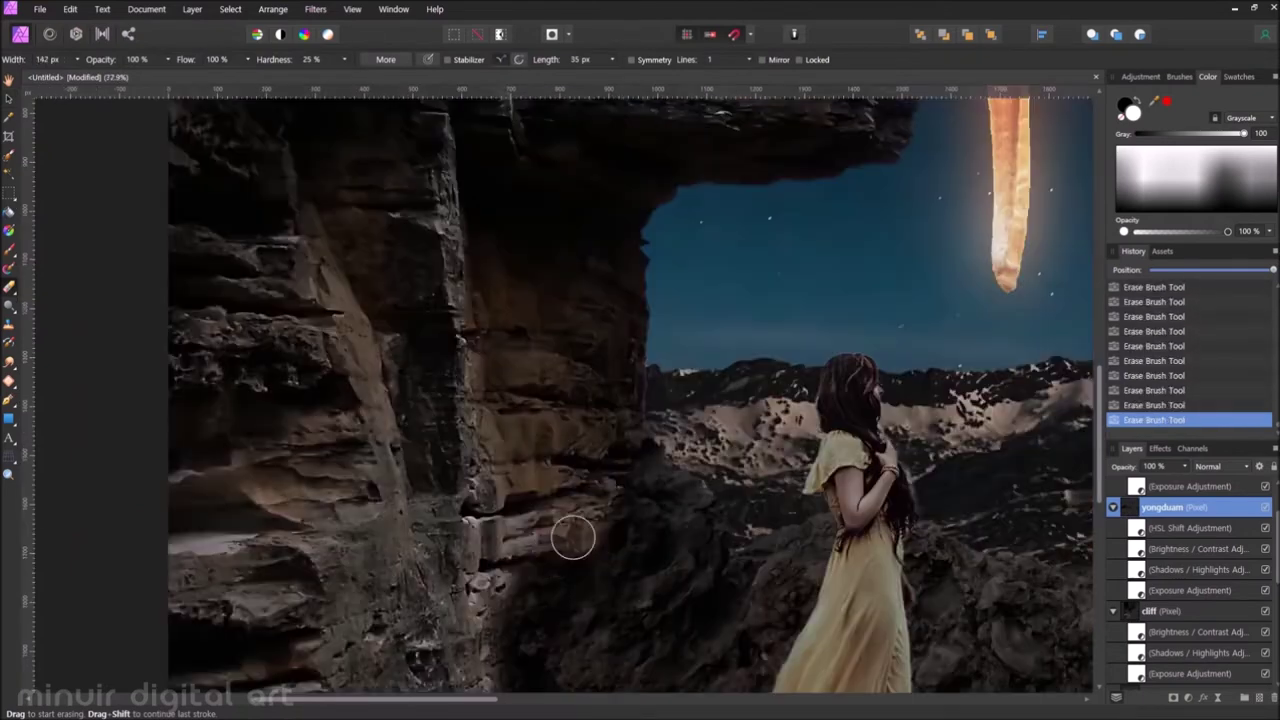
scroll(565, 398, "up", 2)
scroll(577, 431, "down", 3)
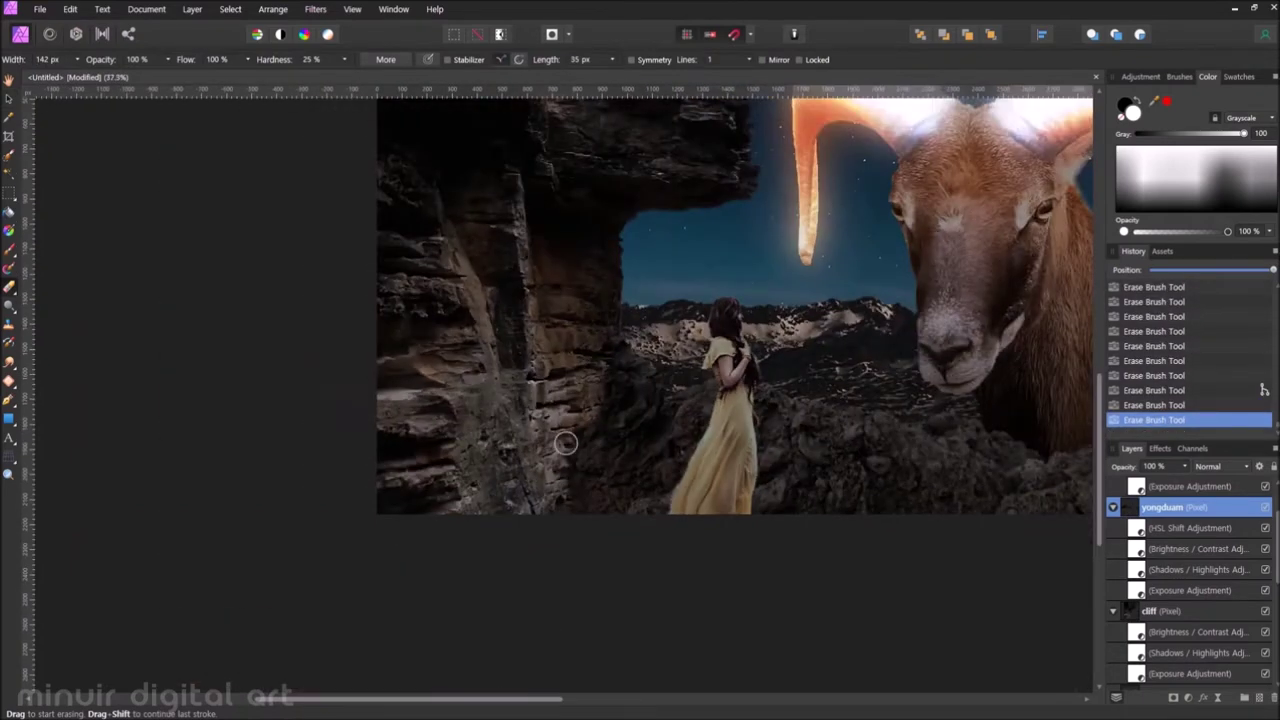
scroll(543, 456, "down", 2)
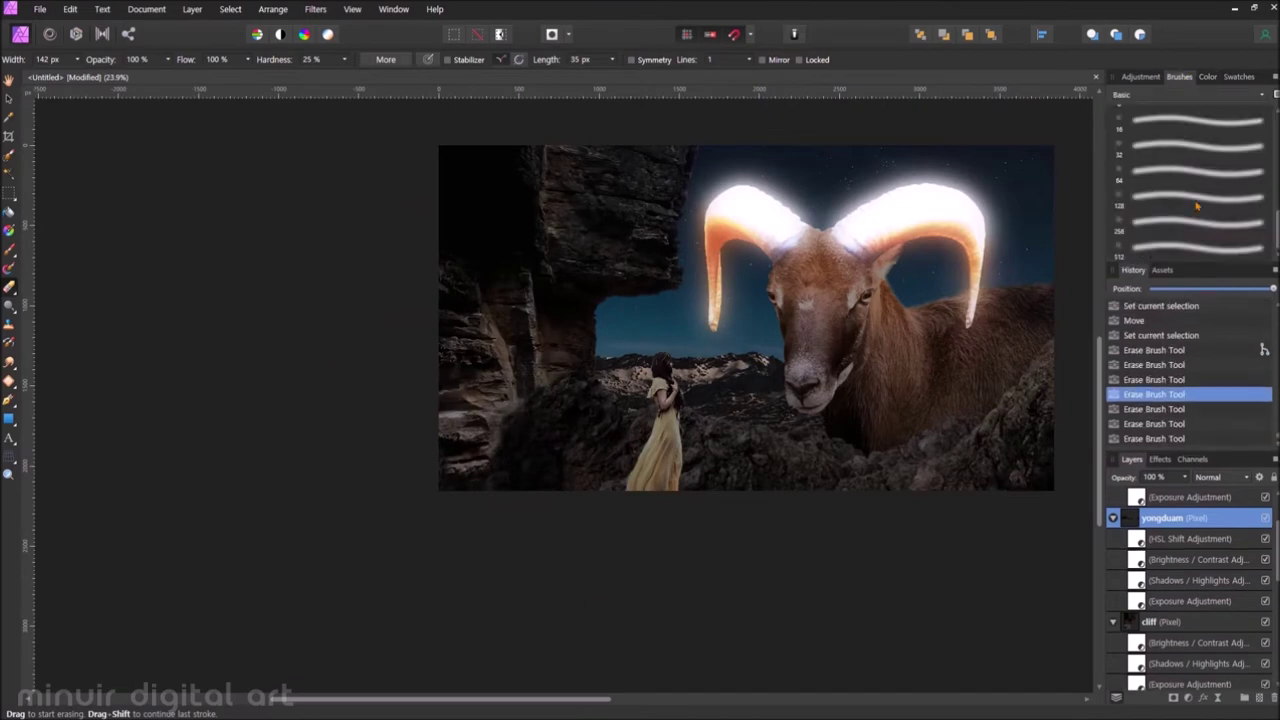
scroll(449, 402, "up", 2)
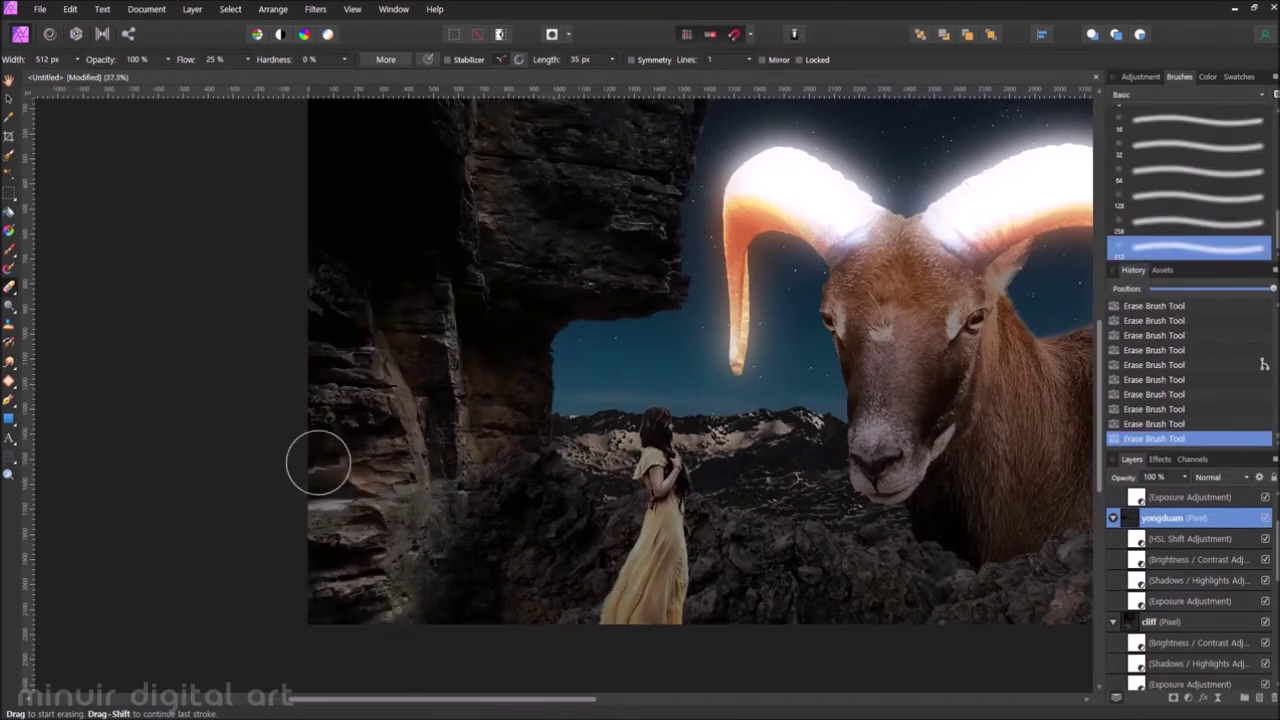
scroll(450, 469, "down", 1)
scroll(500, 428, "up", 2)
scroll(511, 295, "down", 1)
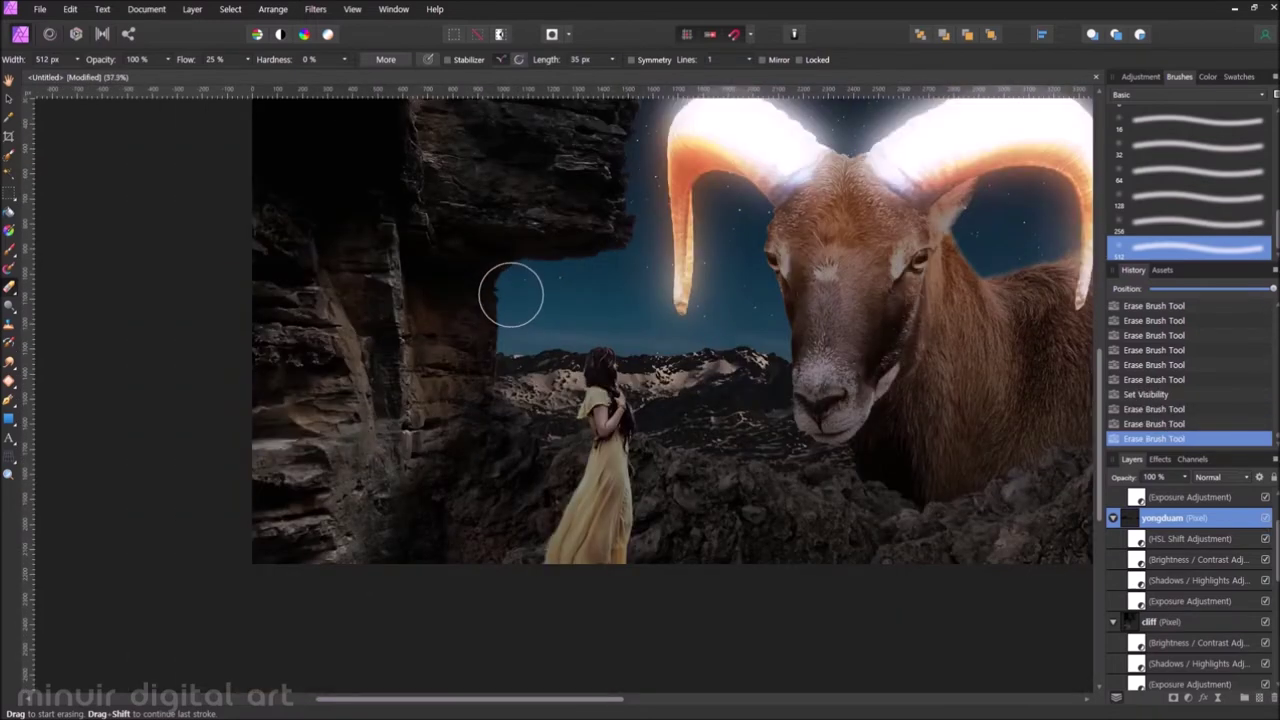
scroll(277, 371, "down", 1)
left_click(1160, 621)
key("b")
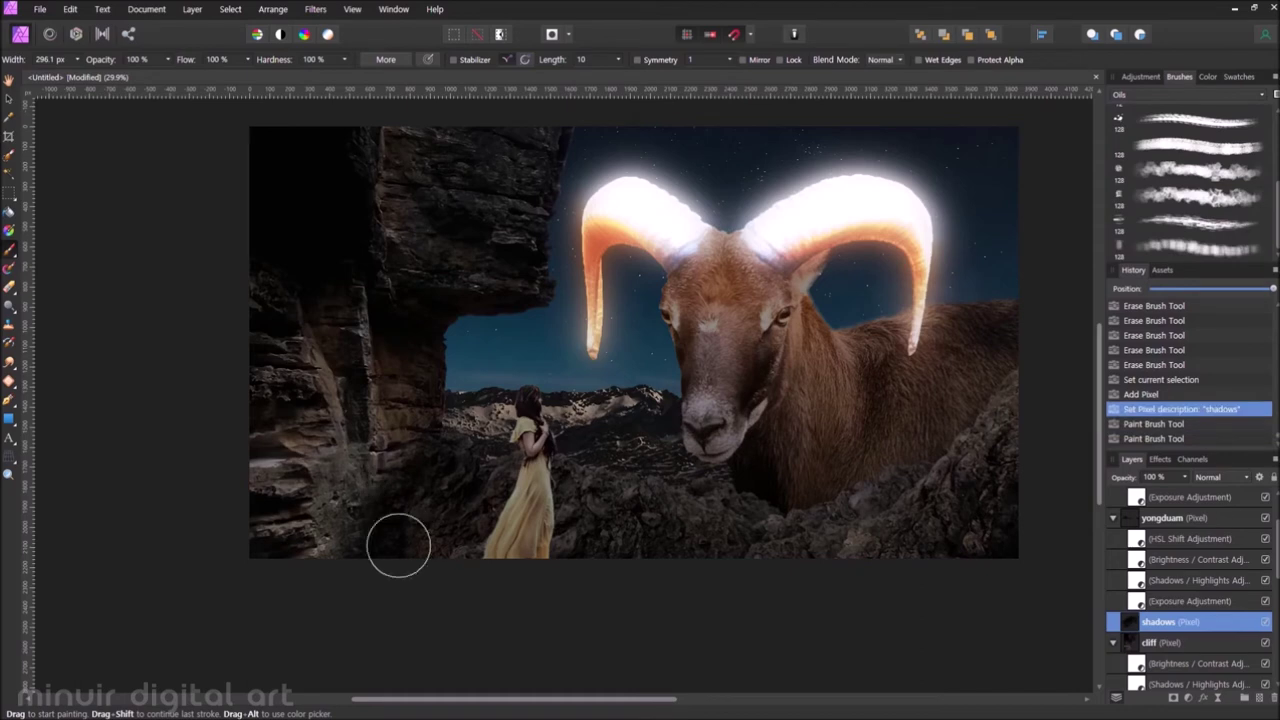
Paint a dark shadow stroke at the cliff base on the shadows layer
left_click_drag(340, 493, 362, 510)
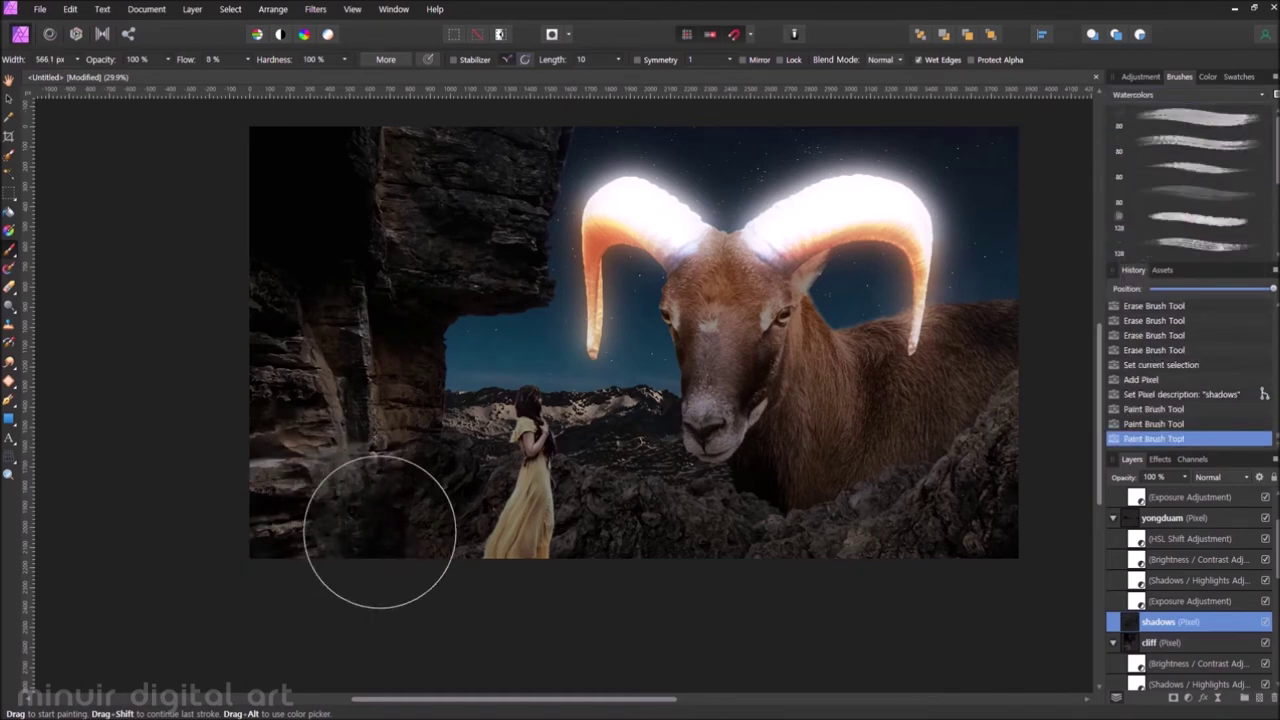
key("v")
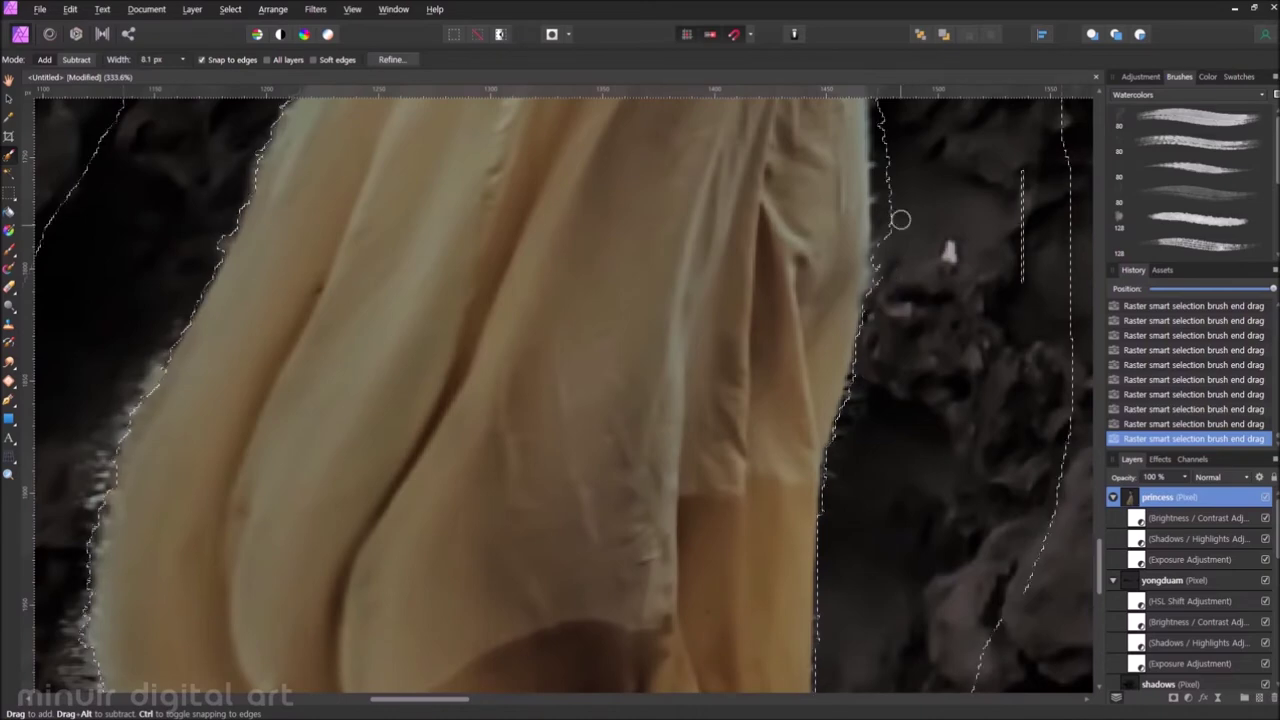
Feather the girl's selection, delete the leftover background around her, and deselect
mouse_move(897, 217)
left_mouse_down()
mouse_move(931, 526)
mouse_move(906, 438)
left_mouse_up()
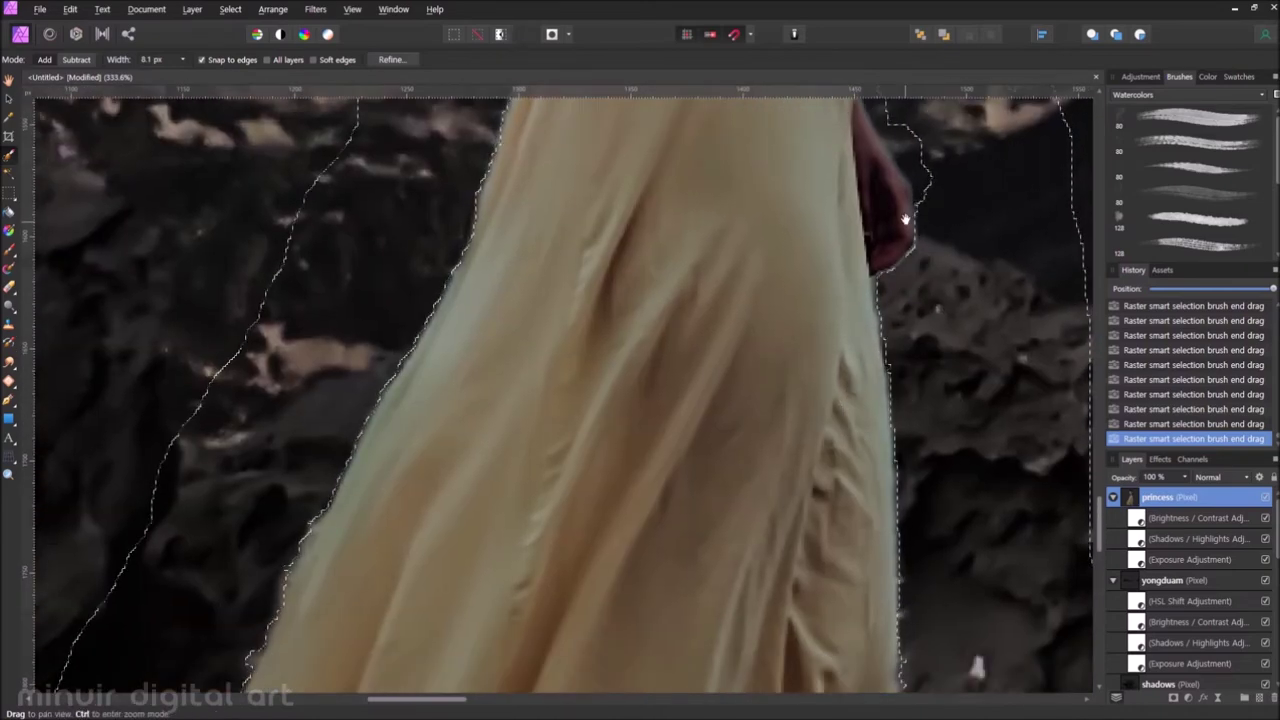
scroll(1023, 212, "up", 10)
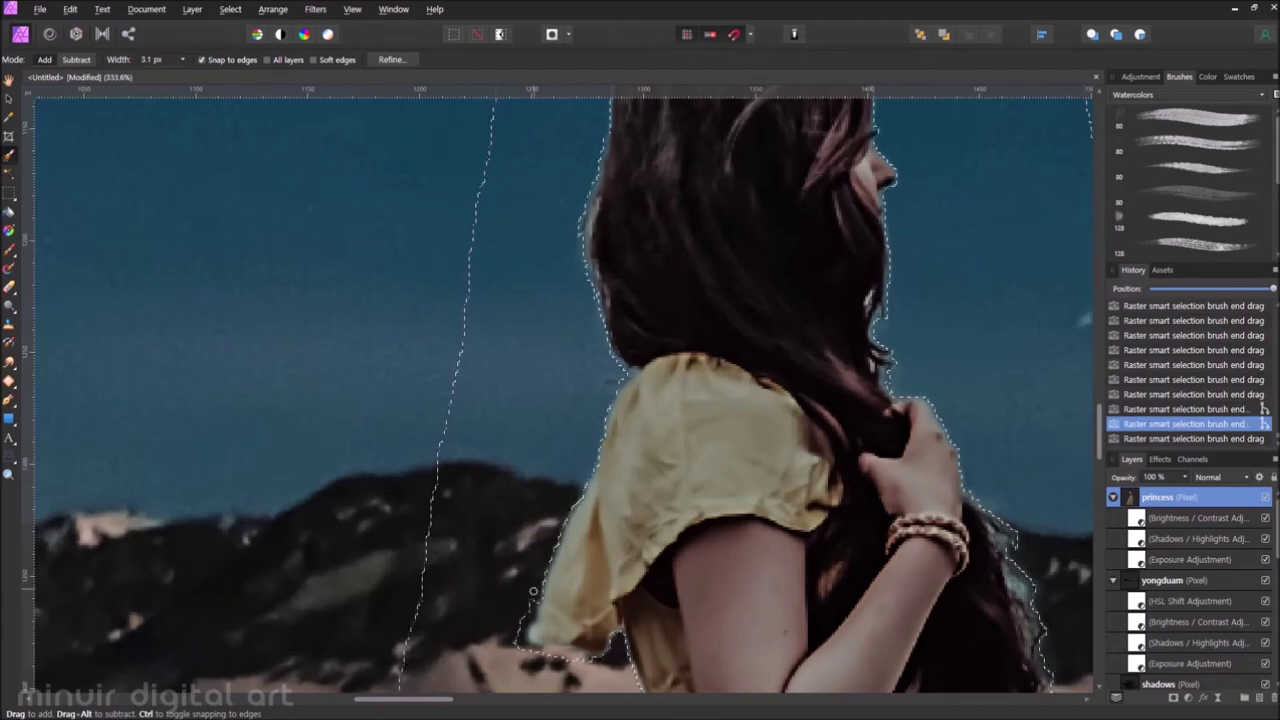
key("ctrl+0")
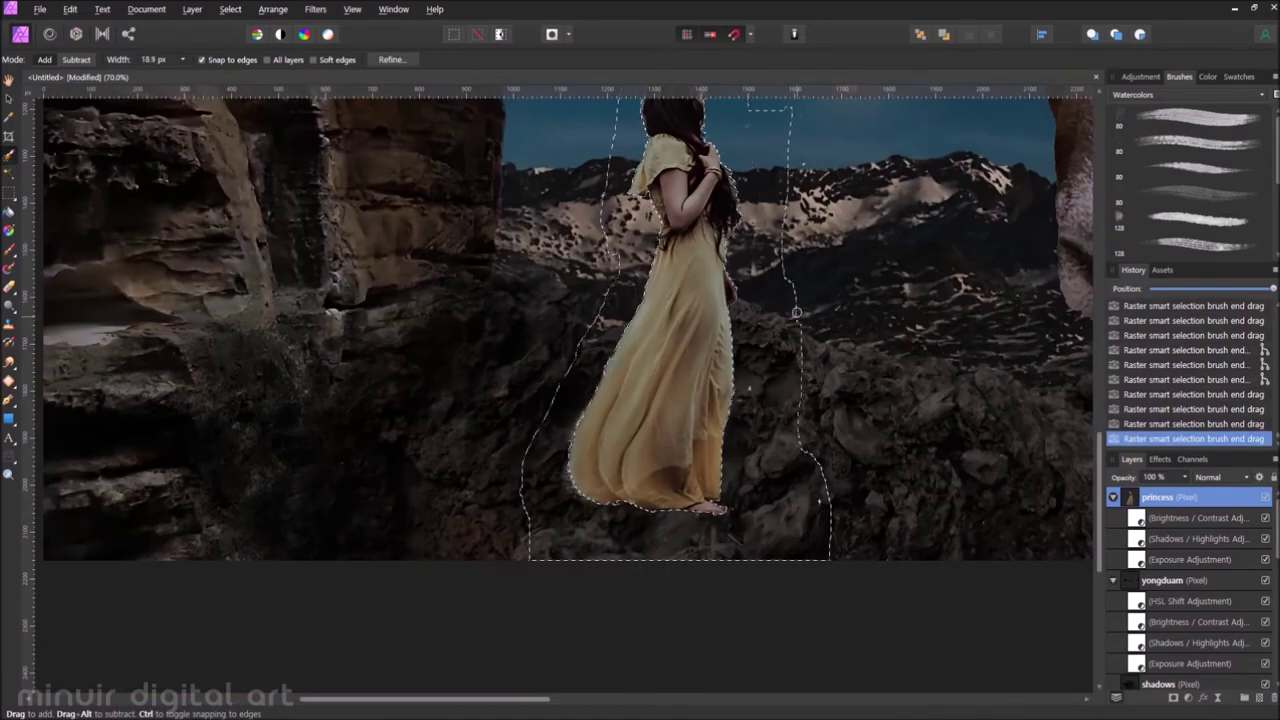
scroll(761, 189, "up", 3)
key("shift+F6")
key("Return")
key("Delete")
key("Delete")
key("Delete")
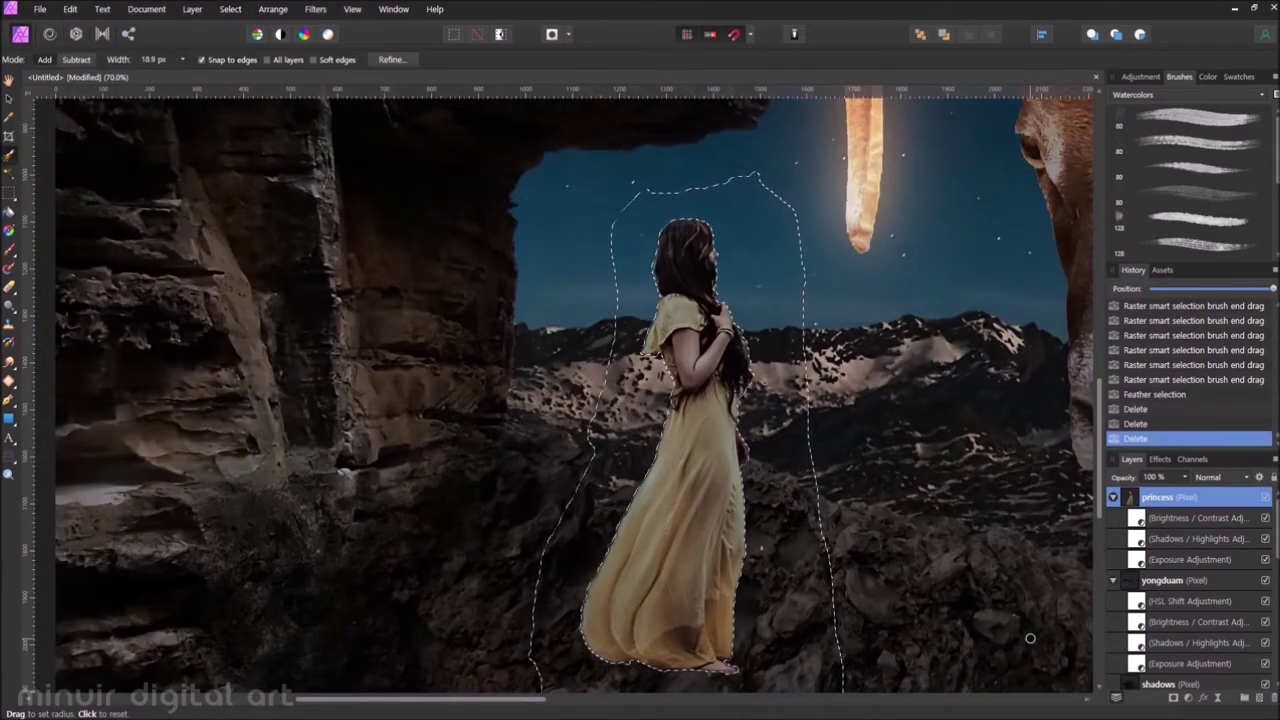
key("ctrl+d")
key("e")
left_click(1210, 94)
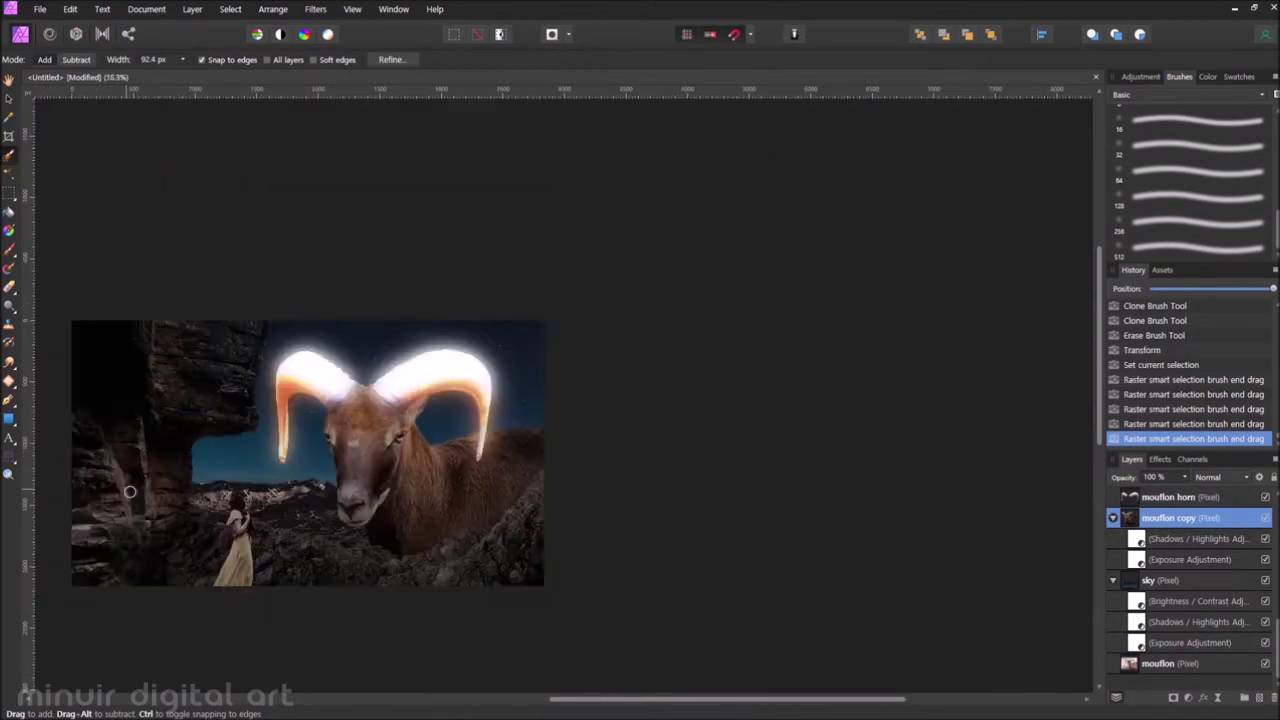
Delete the feathered sky selection around the mouflon's head, horns and back, then deselect
scroll(663, 352, "up", 3)
scroll(612, 378, "down", 4)
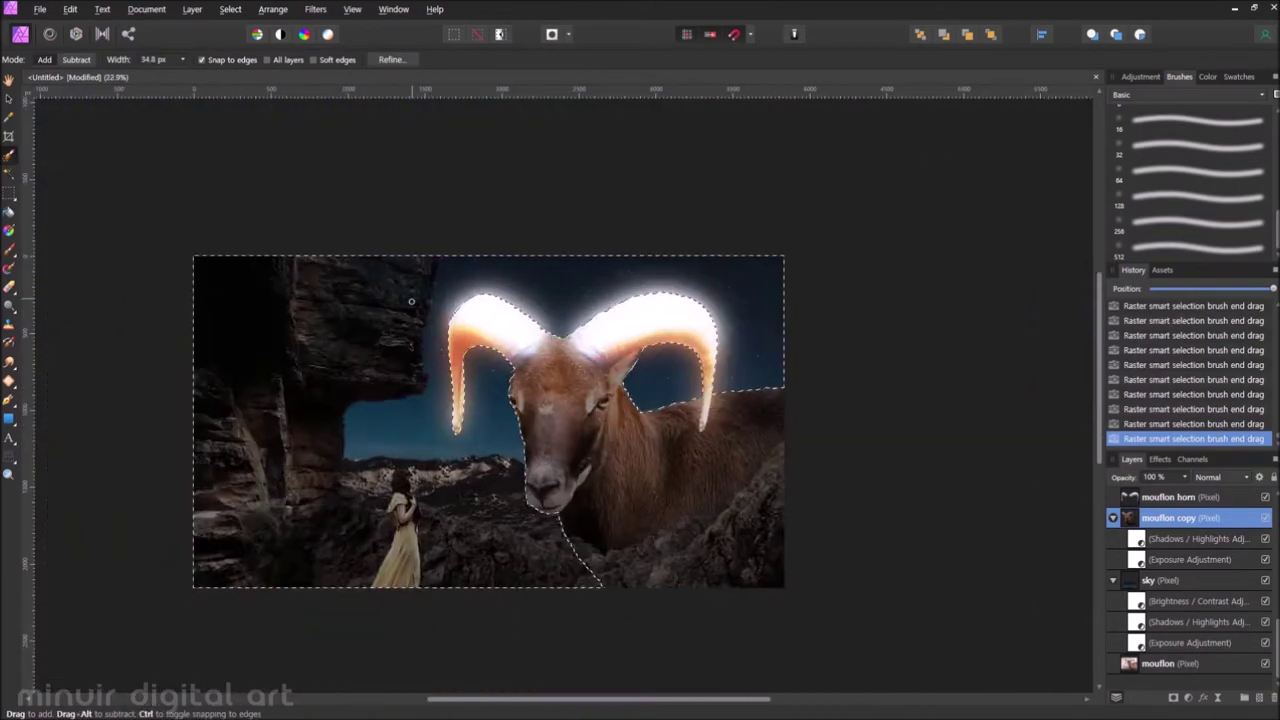
scroll(260, 242, "up", 2)
scroll(651, 449, "up", 5)
key("Delete")
key("Delete")
key("Delete")
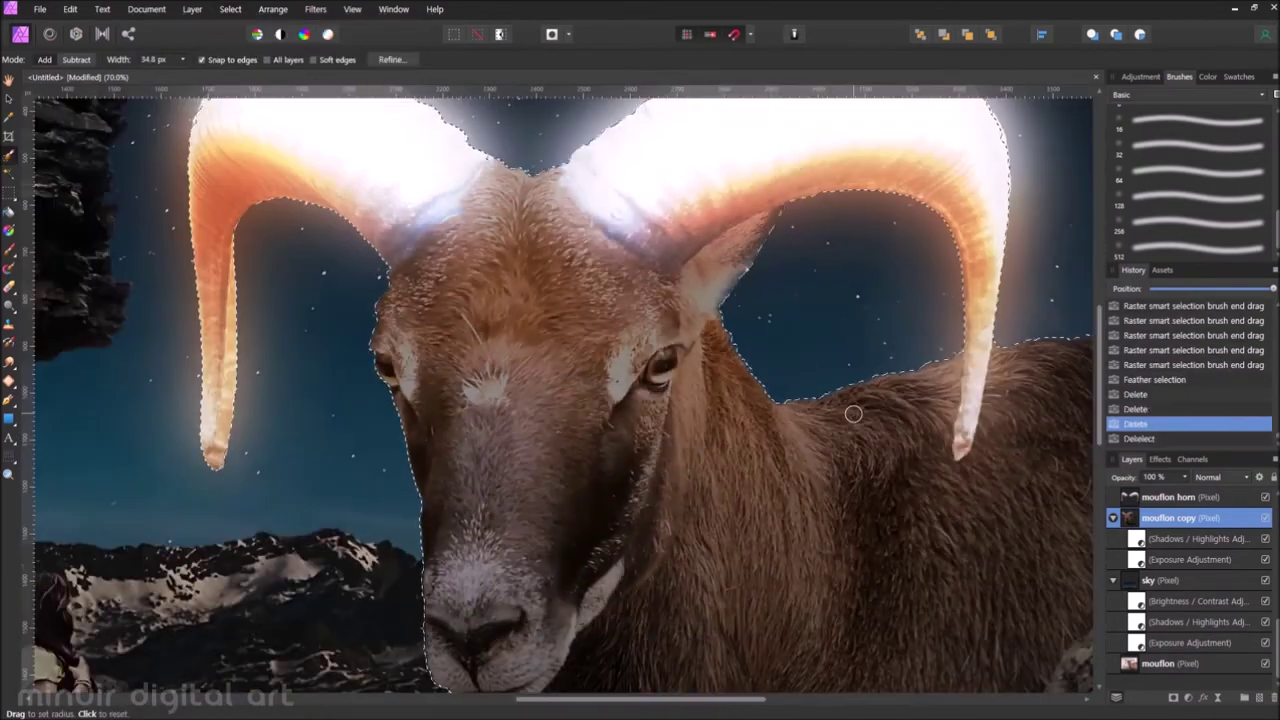
scroll(849, 409, "down", 5)
key("ctrl+d")
scroll(740, 420, "up", 3)
scroll(780, 400, "up", 2)
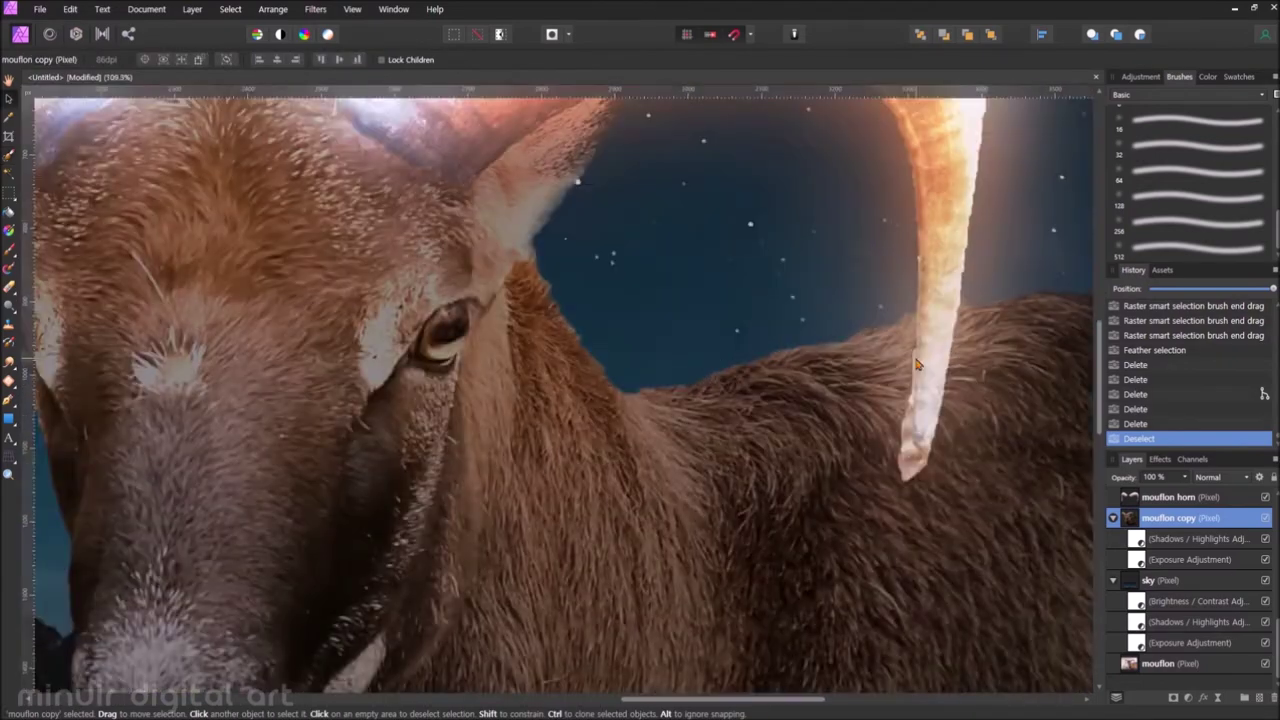
scroll(820, 390, "up", 2)
Pick a grass brush from the Grass Brushes set for painting fur
key("b")
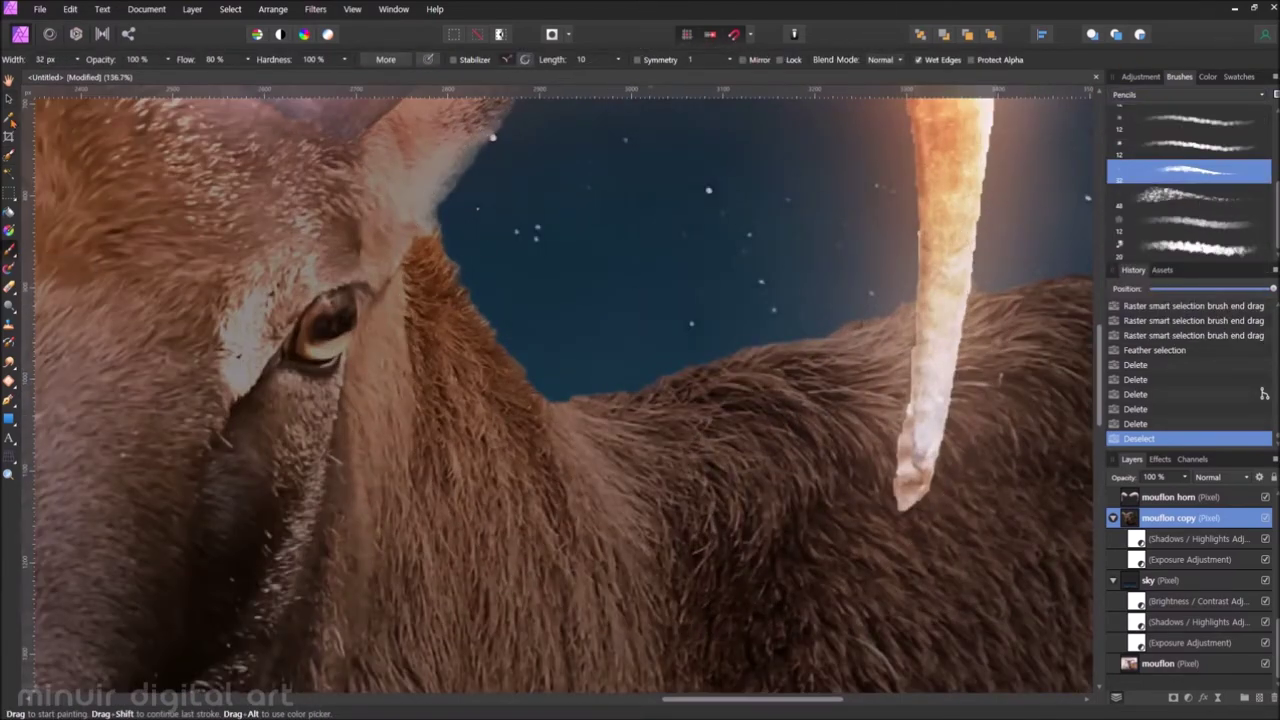
left_click(1208, 76)
key("ctrl+z")
key("b")
left_click(1179, 76)
left_click(1190, 94)
scroll(1180, 216, "down", 2)
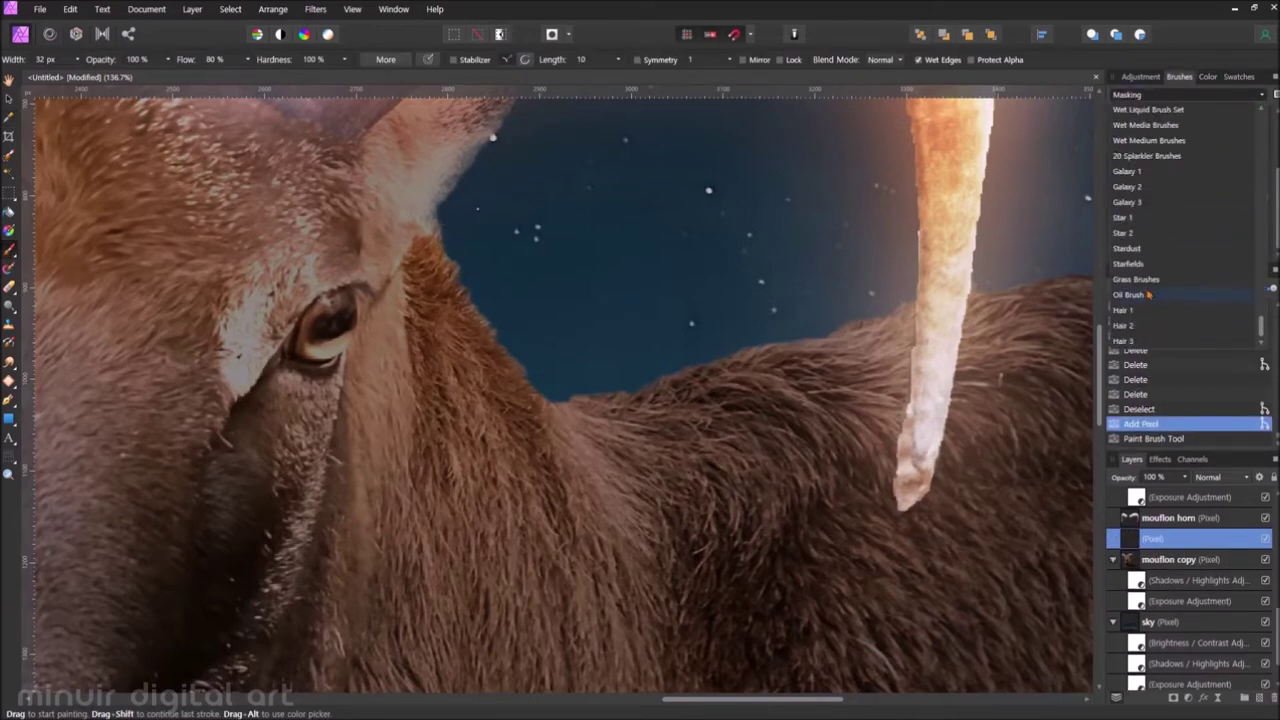
left_click(1136, 279)
left_click(1190, 244)
Rotate the painted fur stroke and select the fur patch layers for edge erasing
key("ctrl+0")
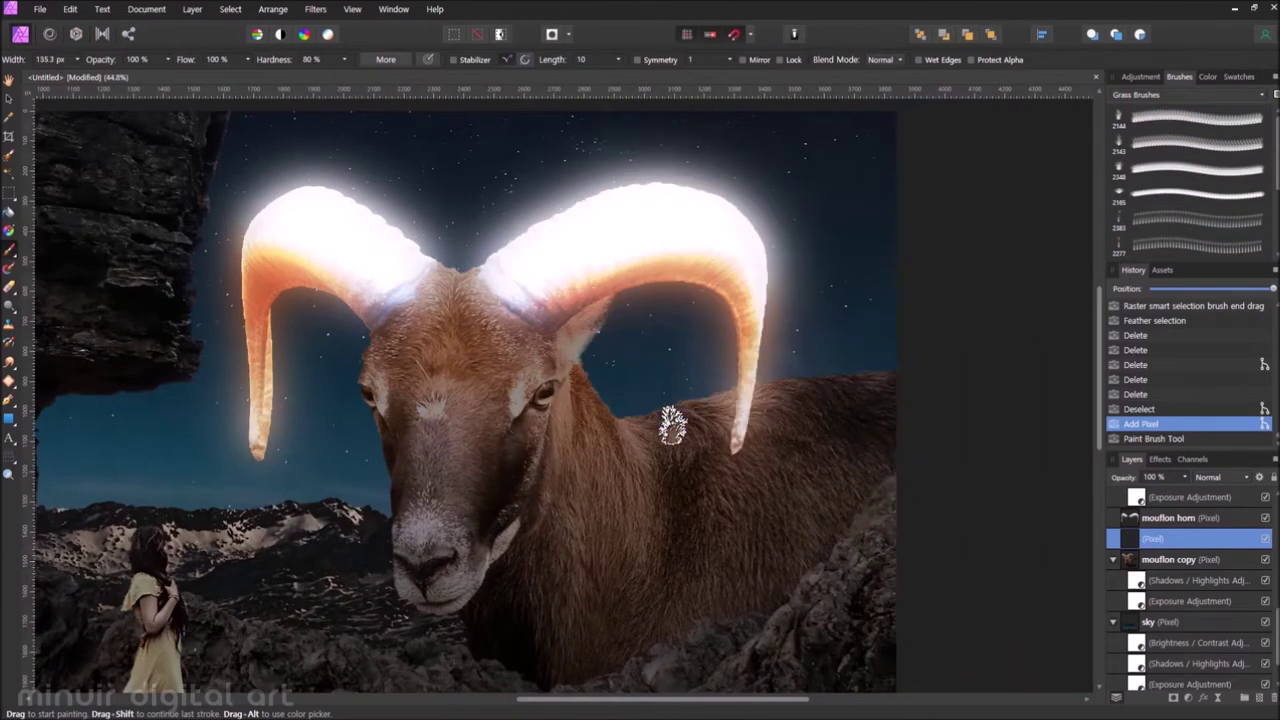
scroll(590, 450, "up", 4)
key("v")
left_click_drag(735, 375, 745, 395)
left_click(1208, 77)
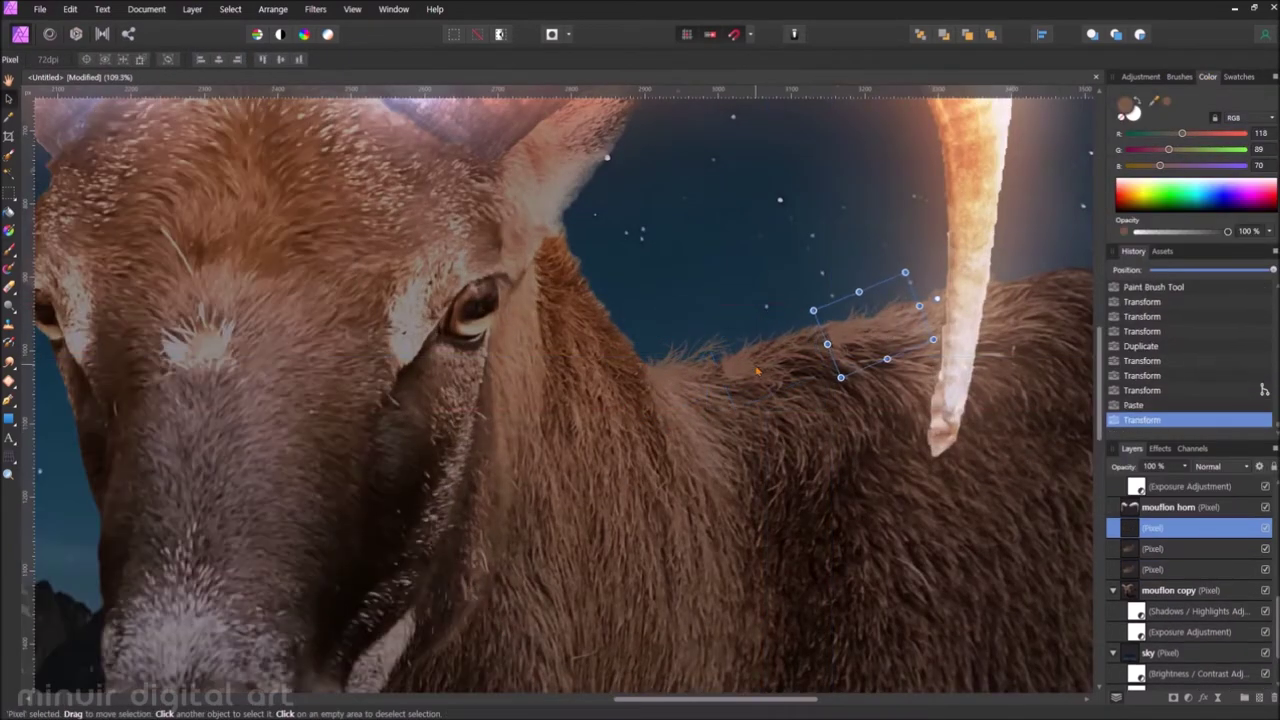
left_click(845, 340)
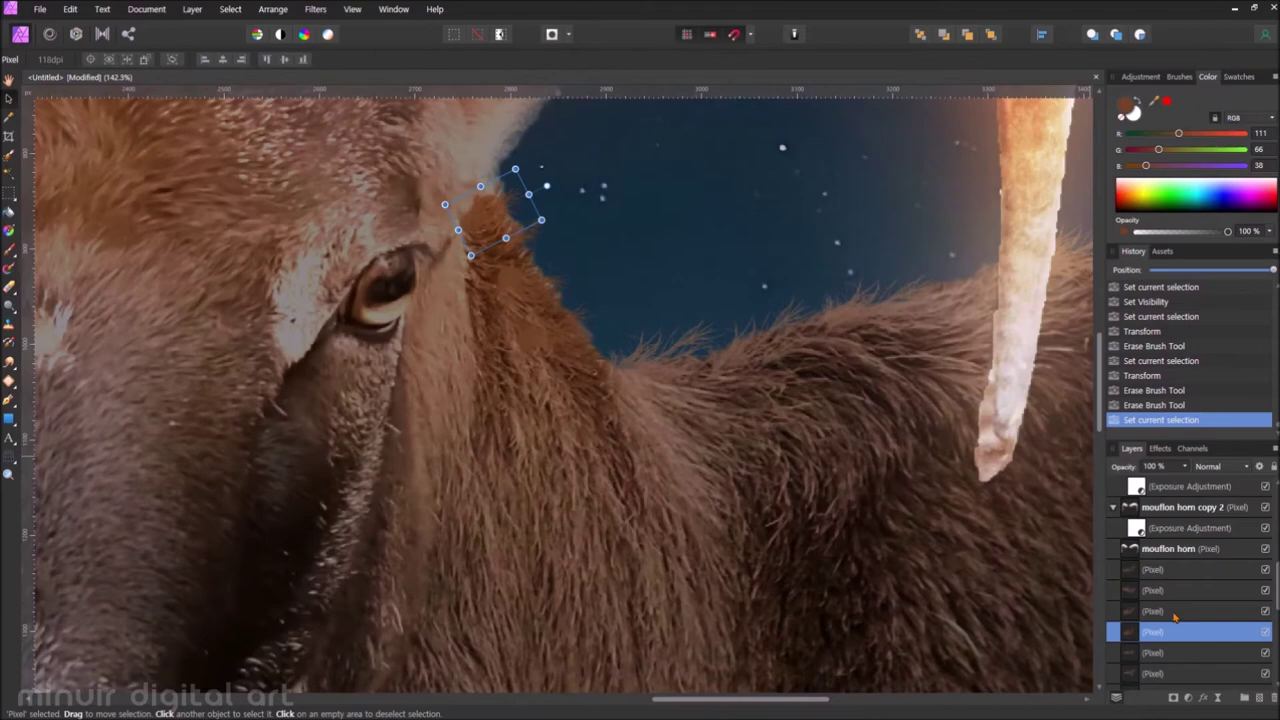
left_click(1197, 631)
key("e")
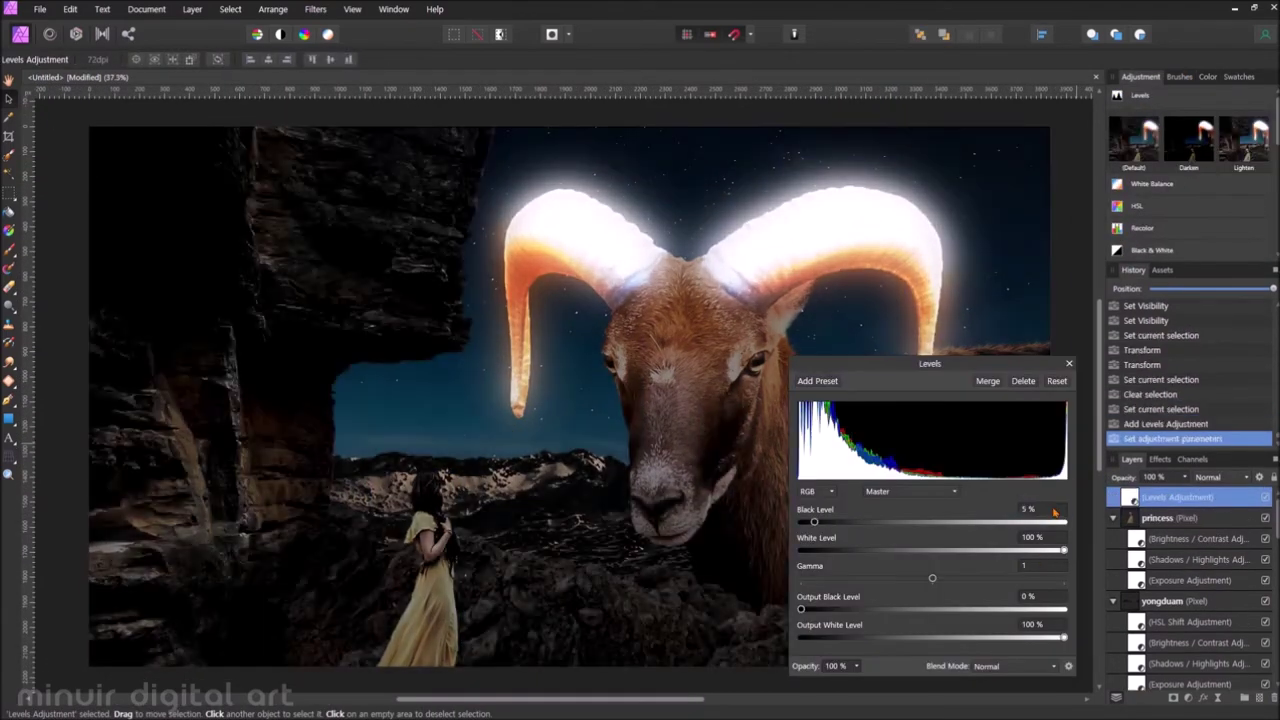
Delete the Levels, Curves, HSL Shift and White Balance trial adjustments
key("Delete")
scroll(1180, 200, "down", 5)
left_click(1140, 210)
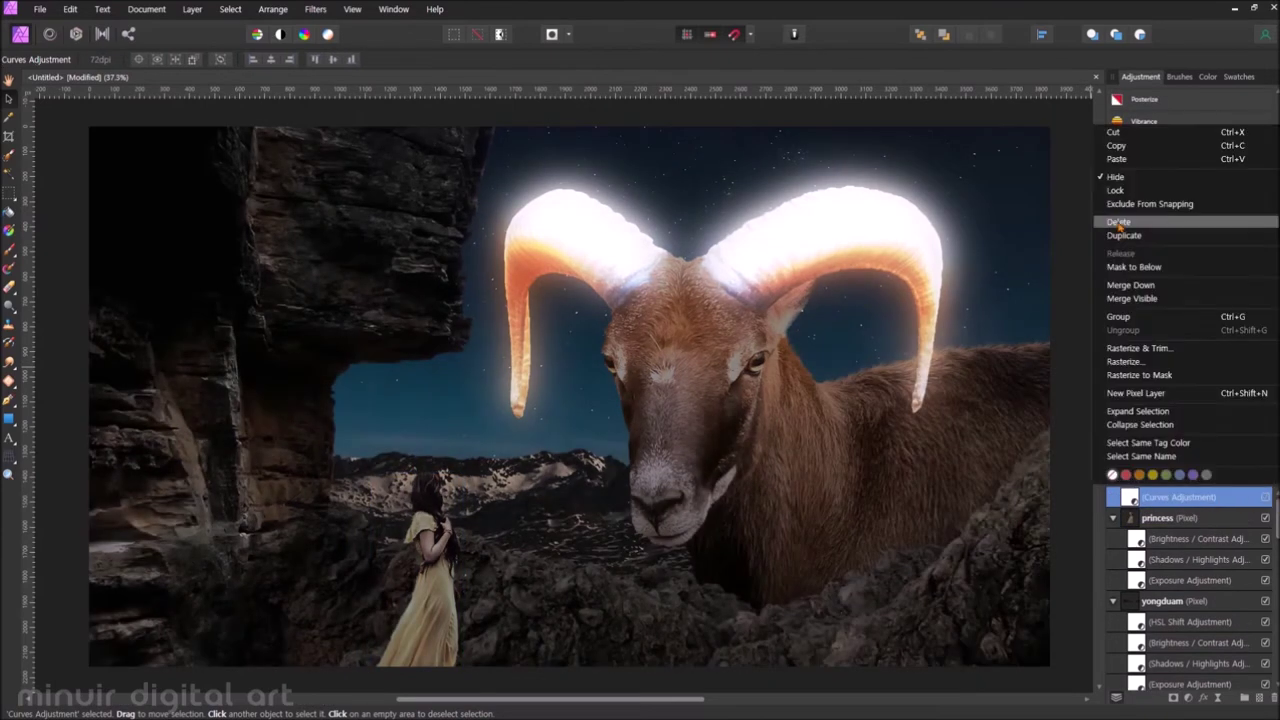
key("Delete")
left_click(1137, 139)
left_click(1069, 384)
left_click(1265, 497)
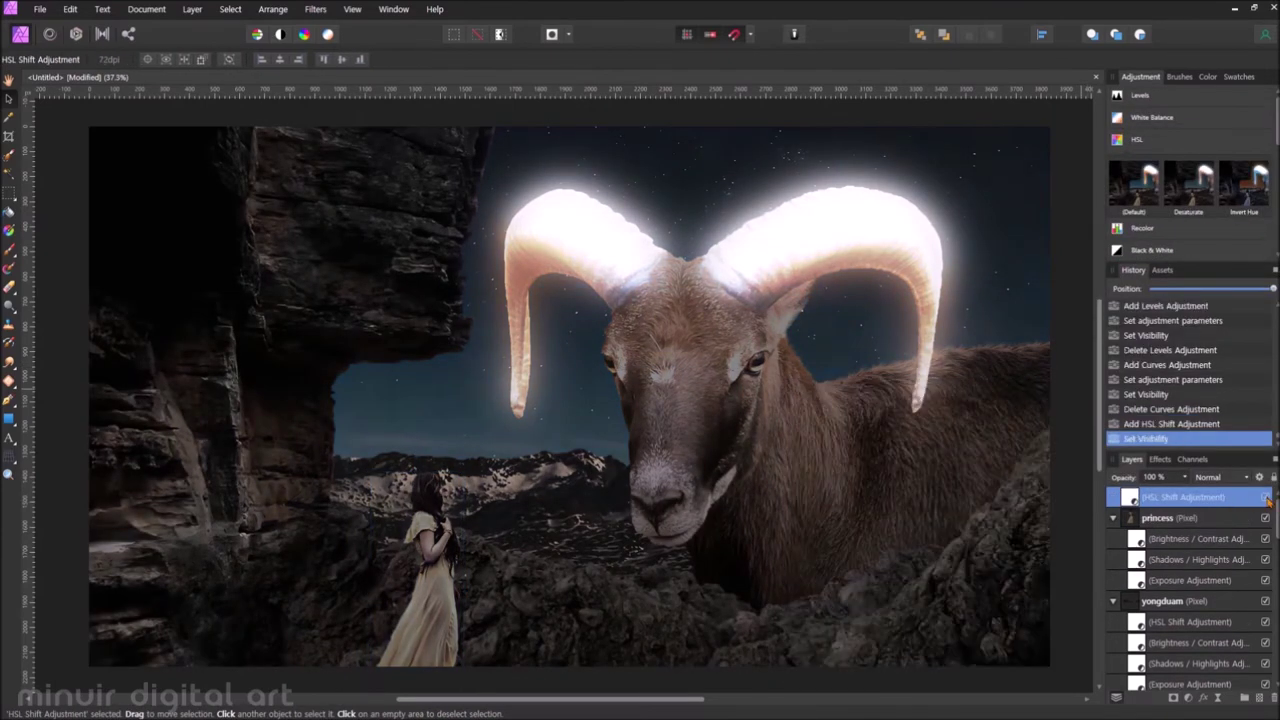
key("Delete")
left_click(1152, 117)
key("Delete")
Merge all visible layers into 'merge' and duplicate it as 'tone map'
right_click(1180, 497)
key("ctrl+j")
key("Delete")
key("ctrl+alt+shift+e")
key("ctrl+j")
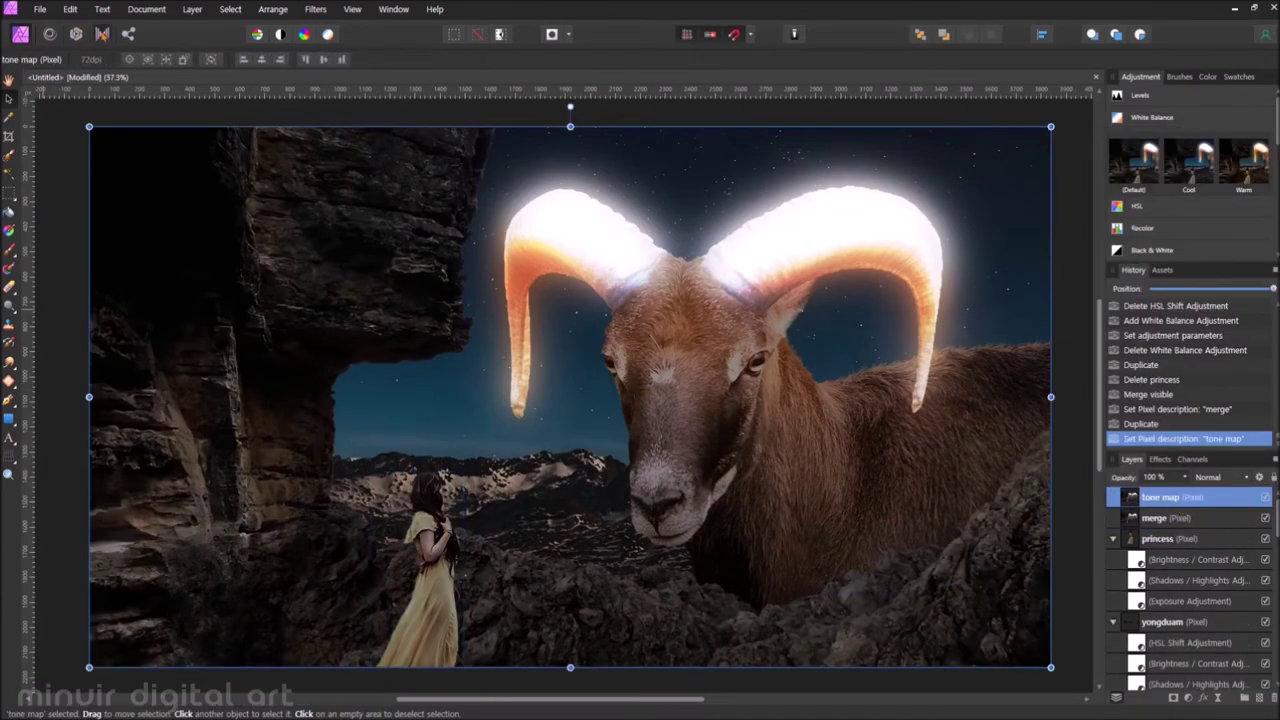
key("ctrl+4")
left_click(103, 258)
Preview the Maximum Local, Crazy and Acid Bath tone-mapping presets
left_click(111, 504)
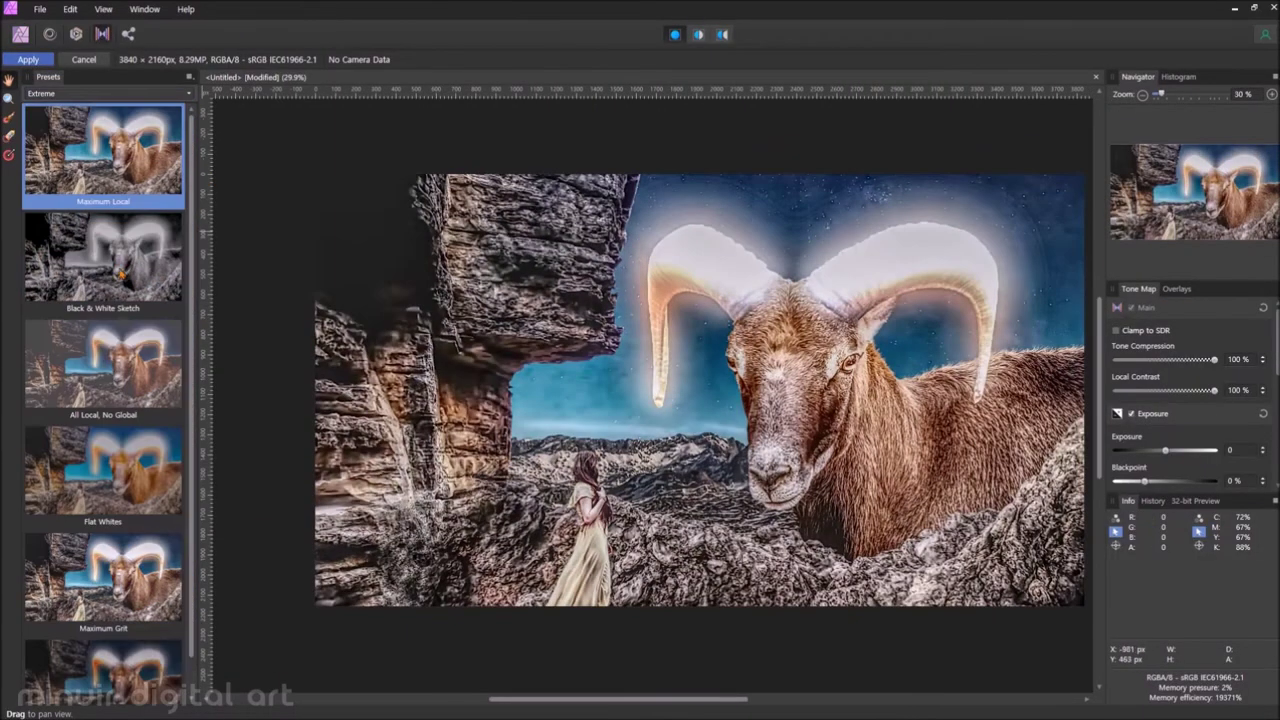
left_click(103, 470)
scroll(103, 400, "down", 2)
left_click(103, 630)
left_click(107, 93)
left_click(103, 258)
scroll(103, 400, "down", 2)
Browse the James Ritson Customs presets and apply Arctic Chamber
left_click(103, 514)
left_click(103, 643)
left_click(107, 93)
left_click(103, 150)
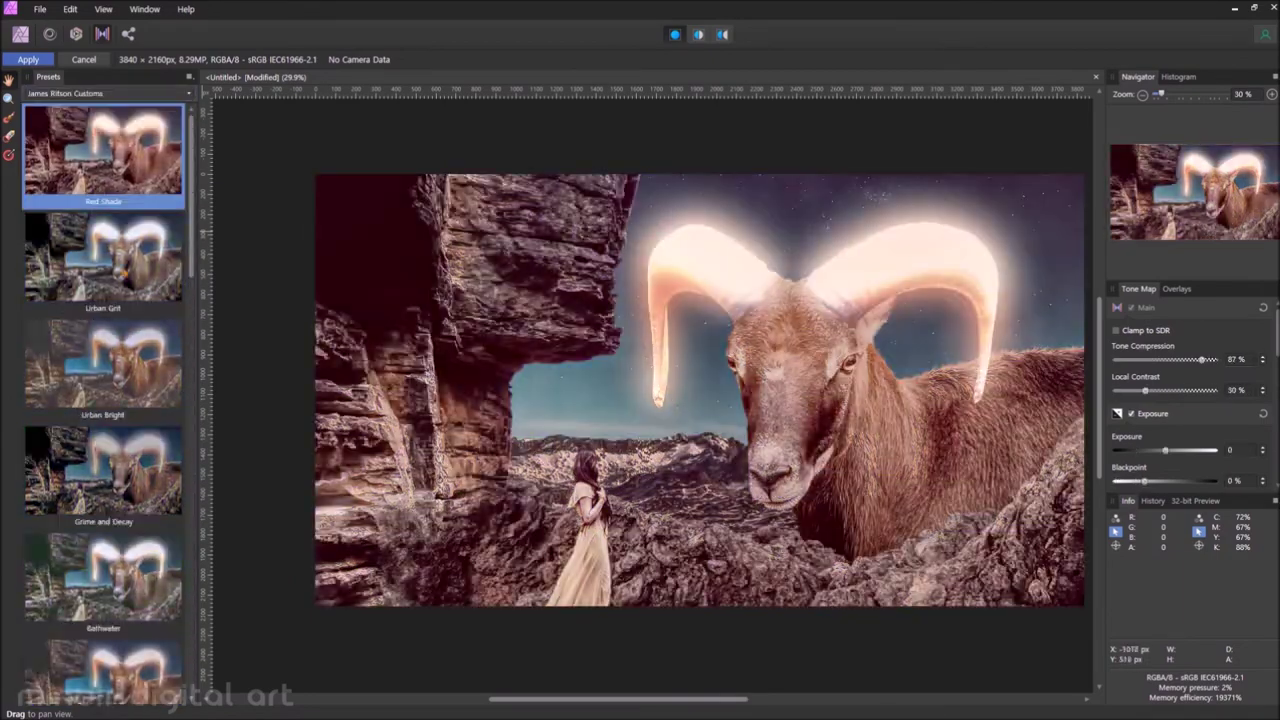
scroll(125, 300, "down", 2)
left_click(103, 408)
scroll(103, 408, "down", 2)
left_click(103, 563)
left_click(103, 455)
left_click(137, 594)
scroll(103, 450, "down", 2)
left_click(103, 400)
left_click(103, 543)
left_click(103, 614)
scroll(103, 500, "up", 1)
left_click(103, 420)
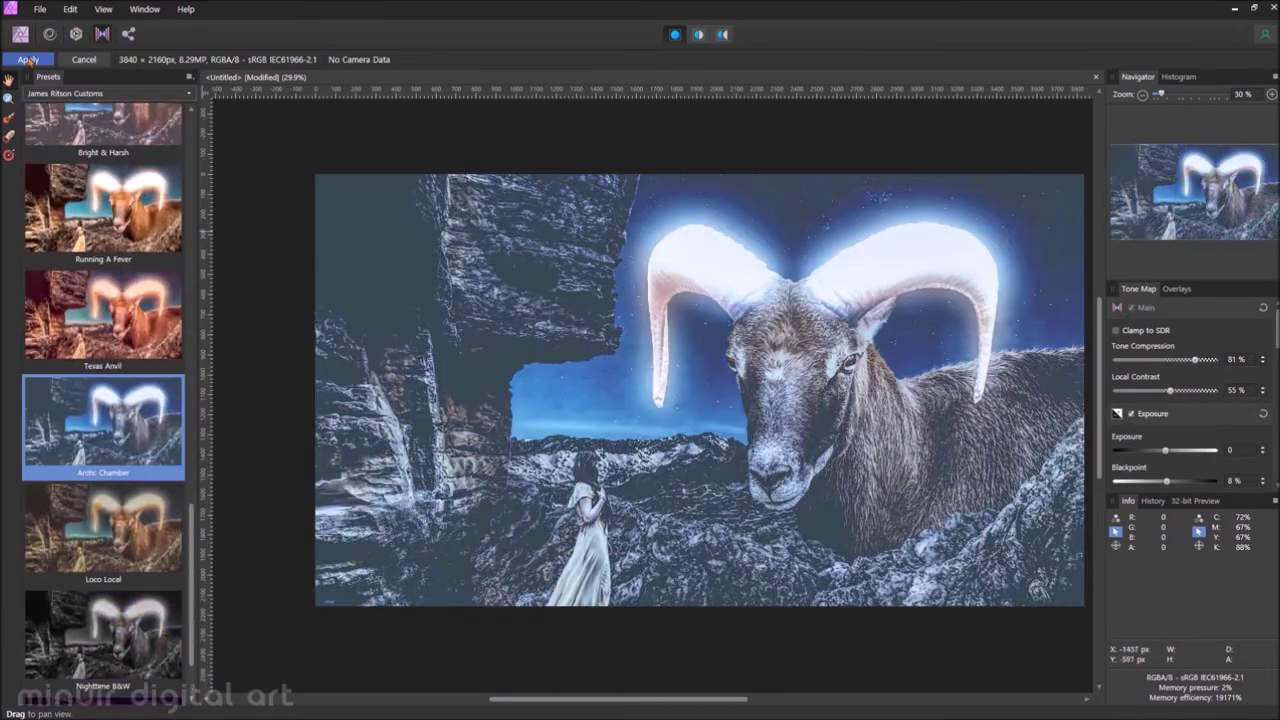
left_click(28, 60)
Apply the Saturated Sepia tone map to a merge copy and hide it
key("Delete")
key("ctrl+j")
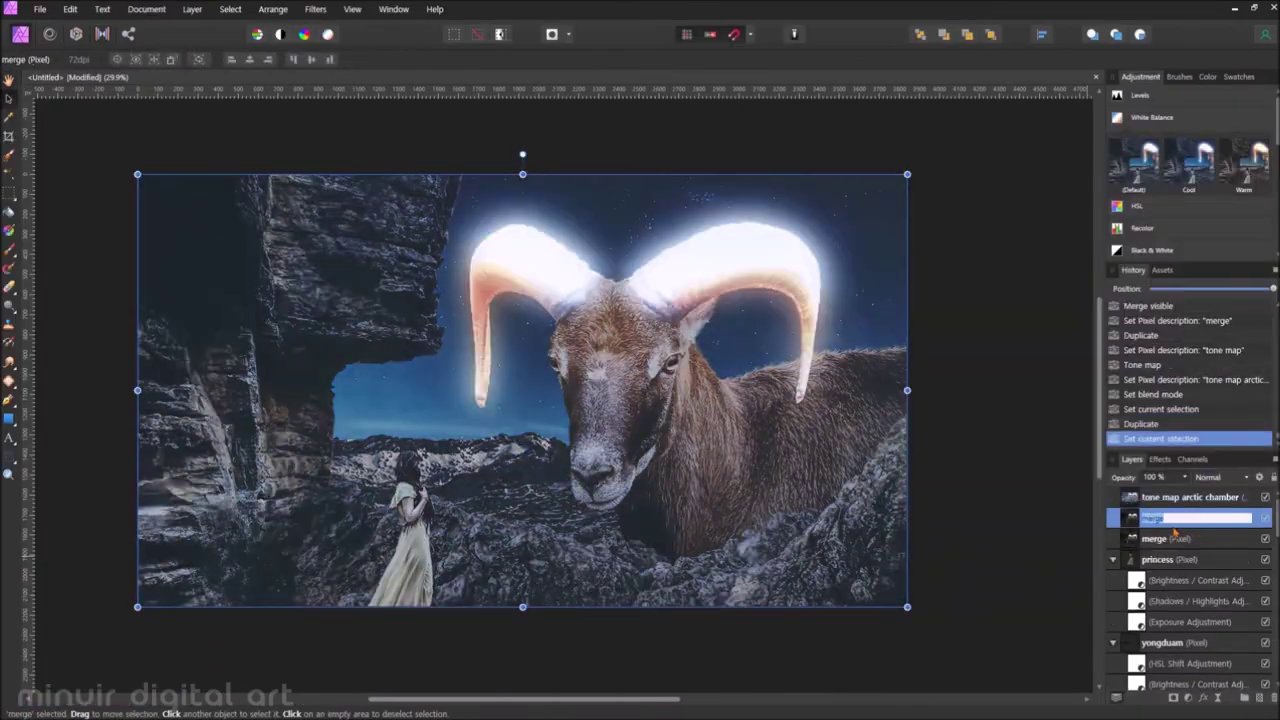
left_click(101, 33)
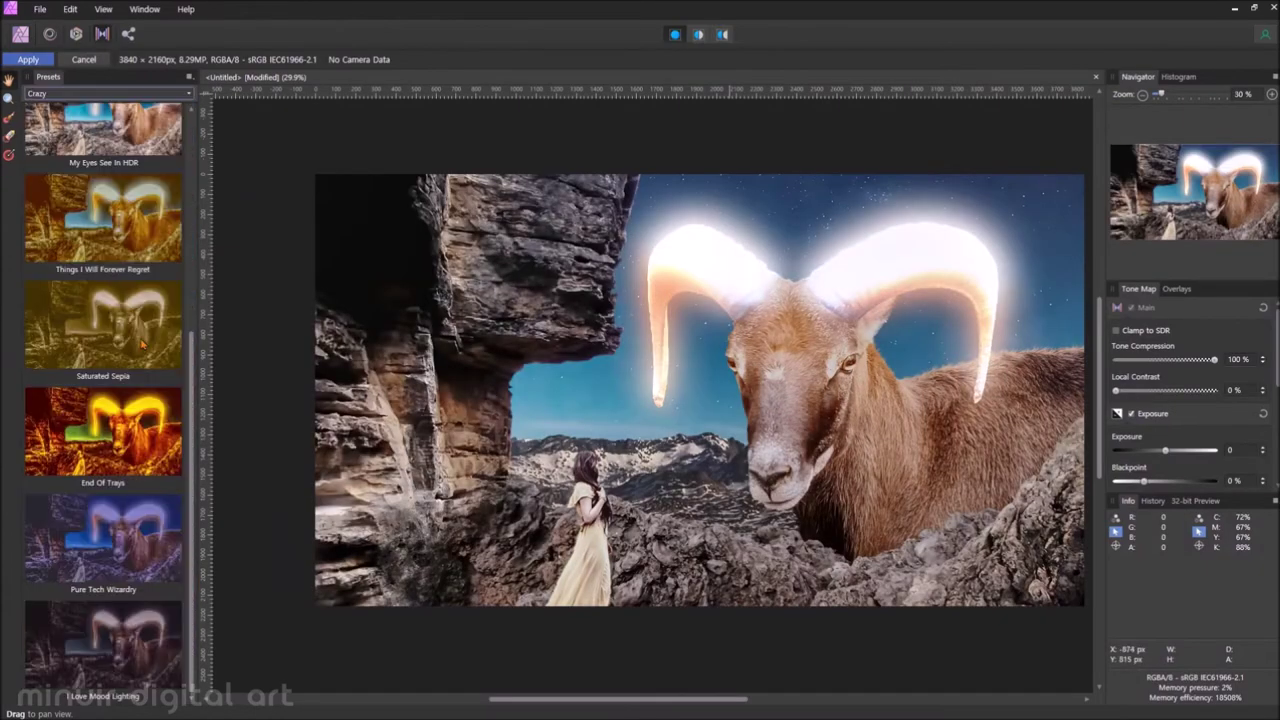
left_click(116, 290)
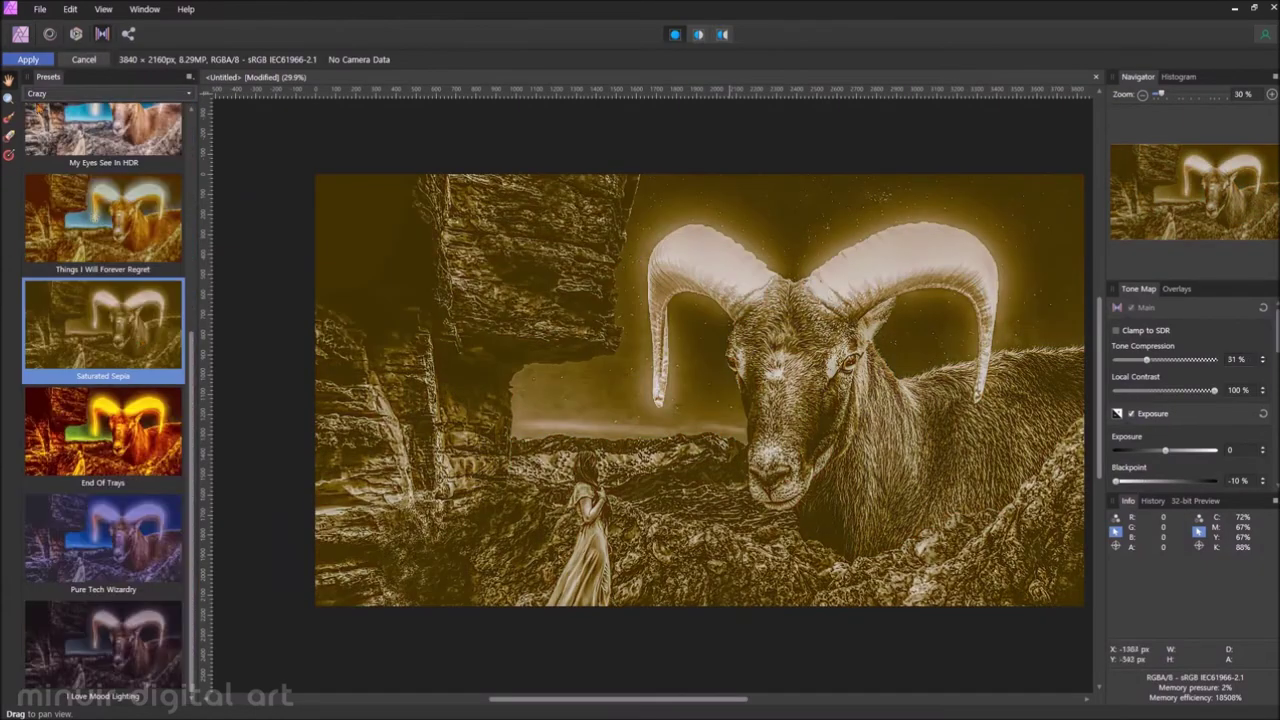
left_click(28, 60)
left_click(1265, 517)
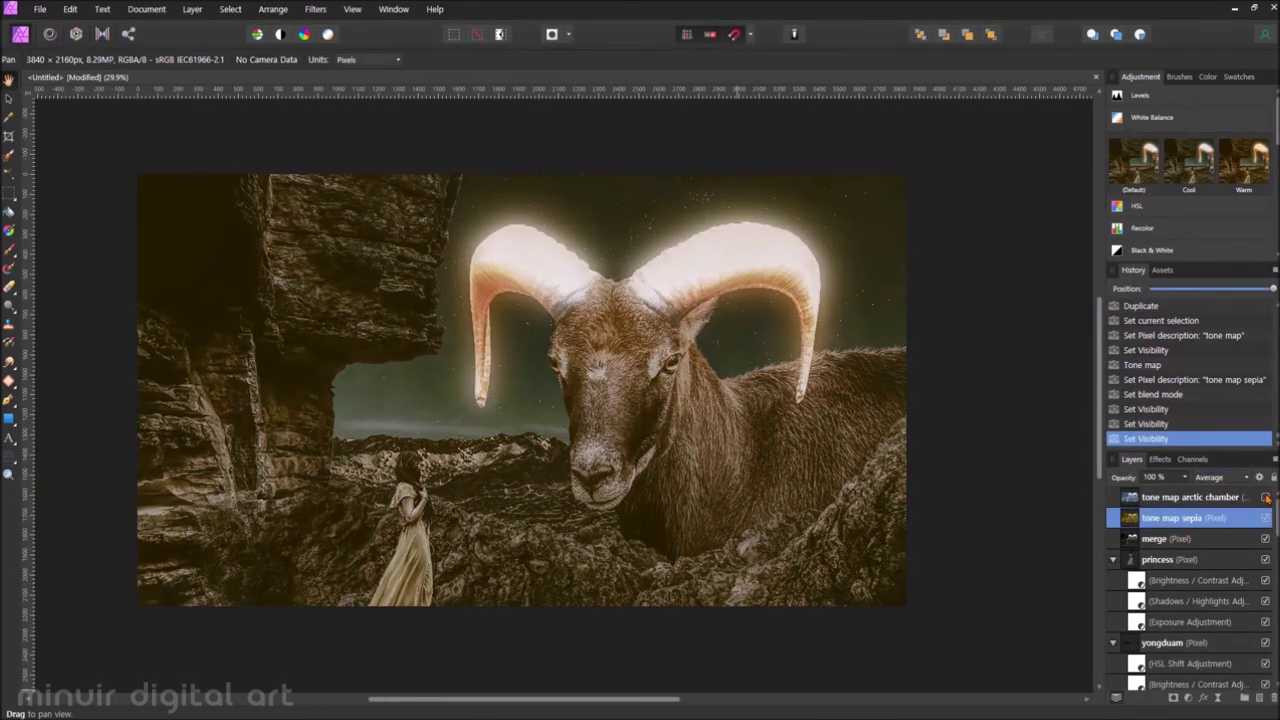
left_click(1265, 517)
Apply High contrast black and white to another merge copy with Average blend, hiding arctic chamber
right_click(1181, 541)
left_click(1124, 277)
left_click(101, 33)
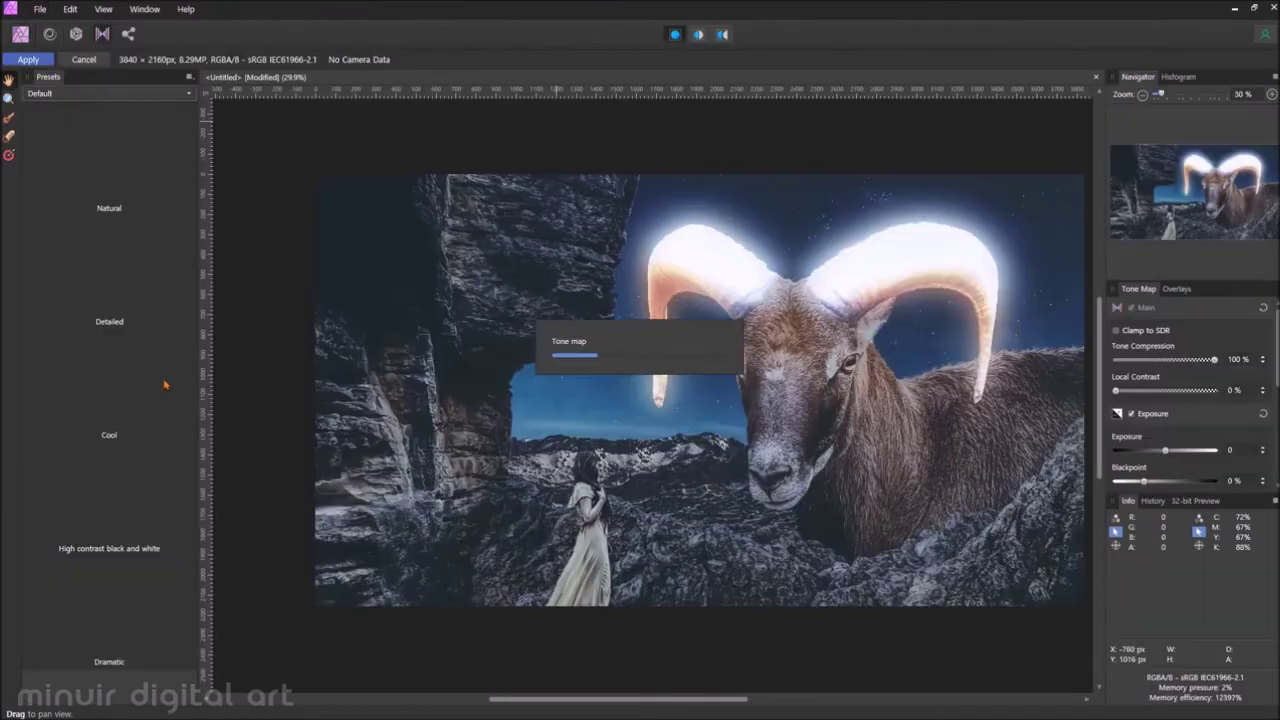
left_click(109, 493)
left_click(28, 60)
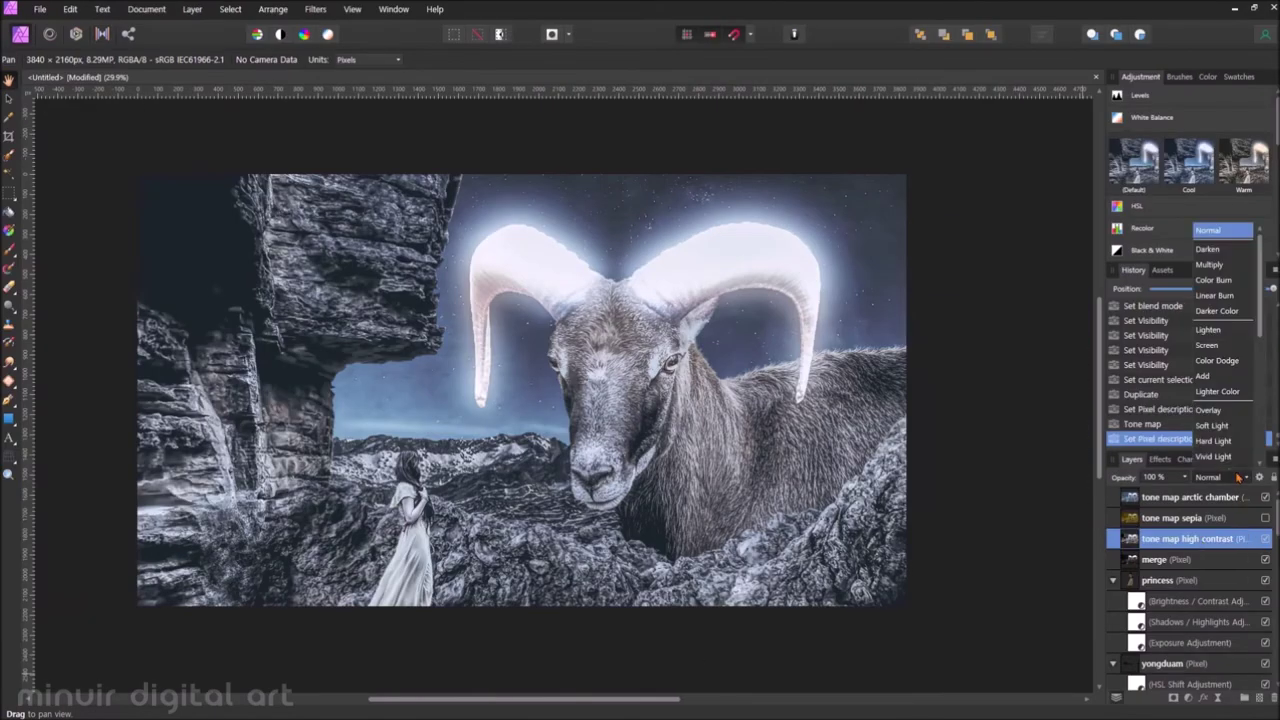
left_click(1240, 477)
left_click(1265, 497)
left_click(1265, 538)
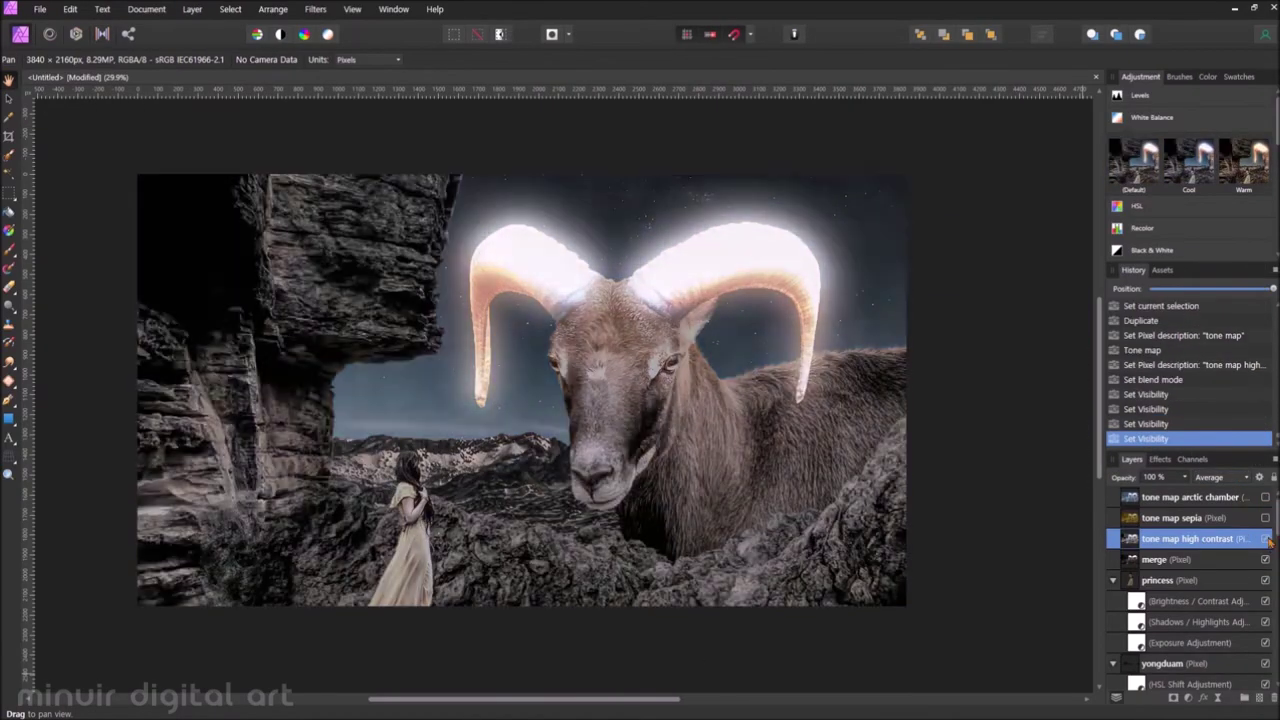
left_click(1265, 538)
Duplicate the merge layer again for another tone map
left_click(1160, 559)
key("ctrl+j")
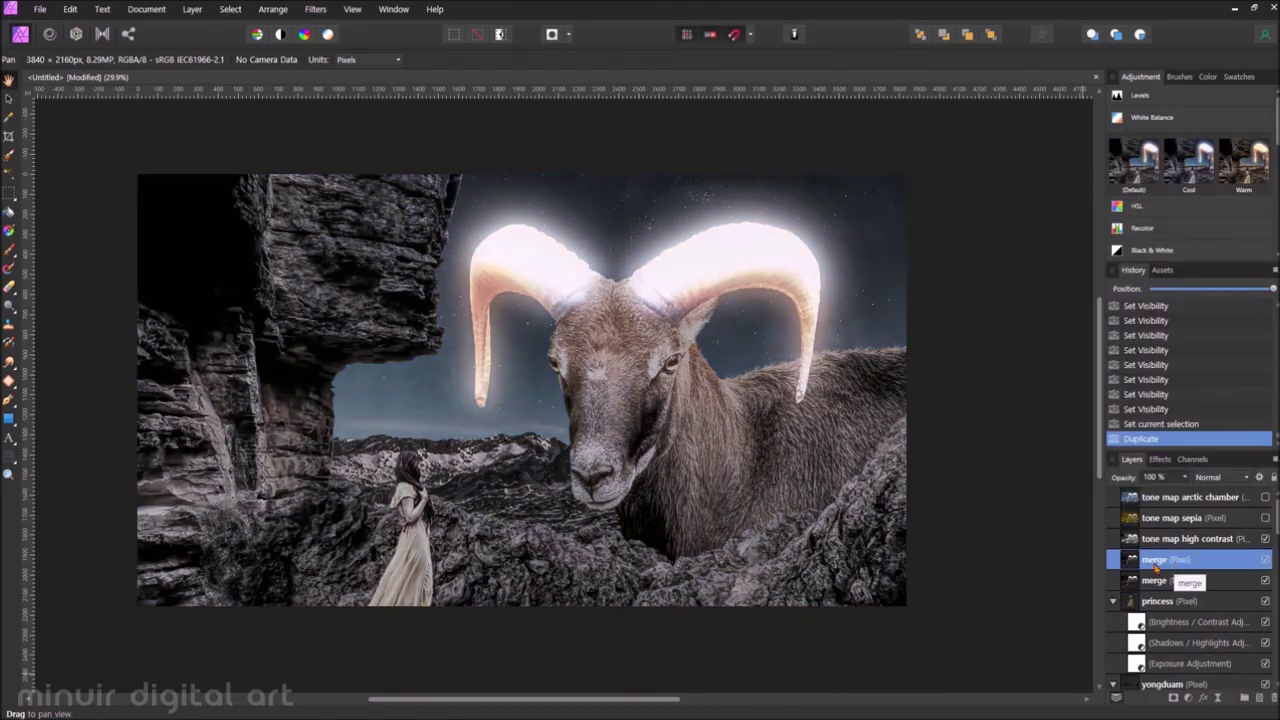
key("ctrl+4")
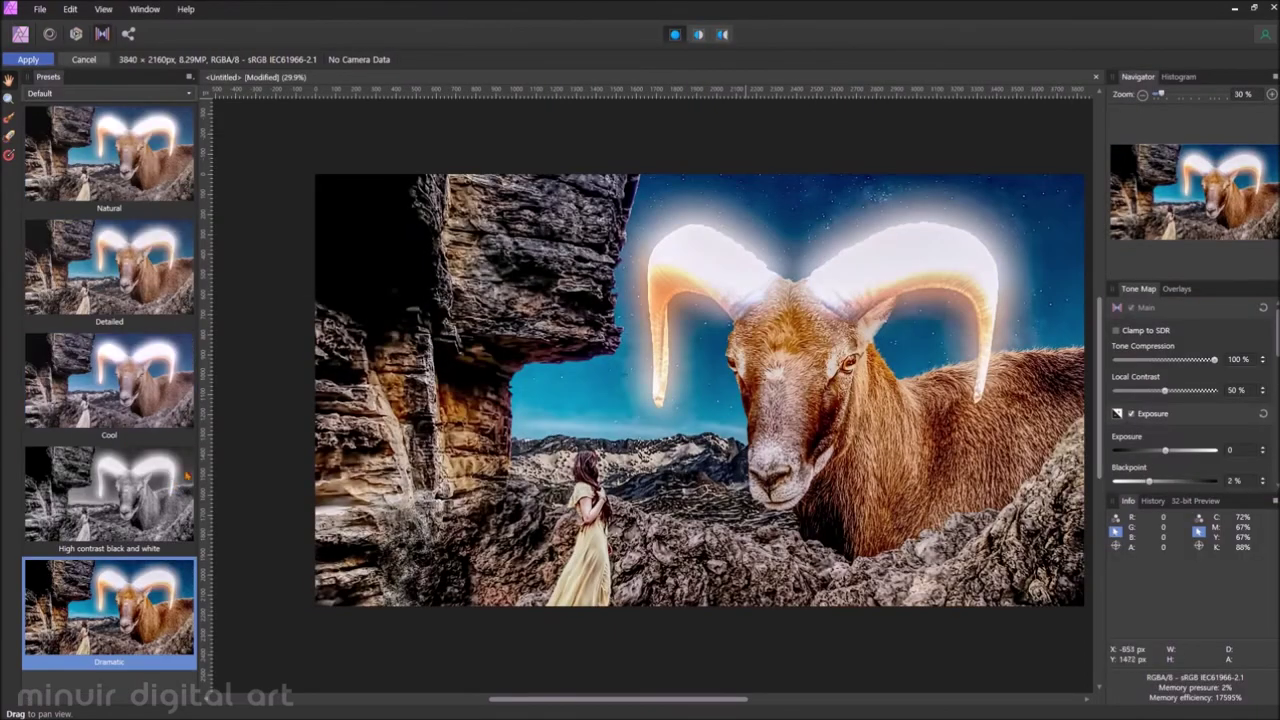
Preview the Extreme presets, including Zero Compression
left_click(160, 93)
left_click(100, 330)
scroll(100, 450, "down", 3)
left_click(95, 650)
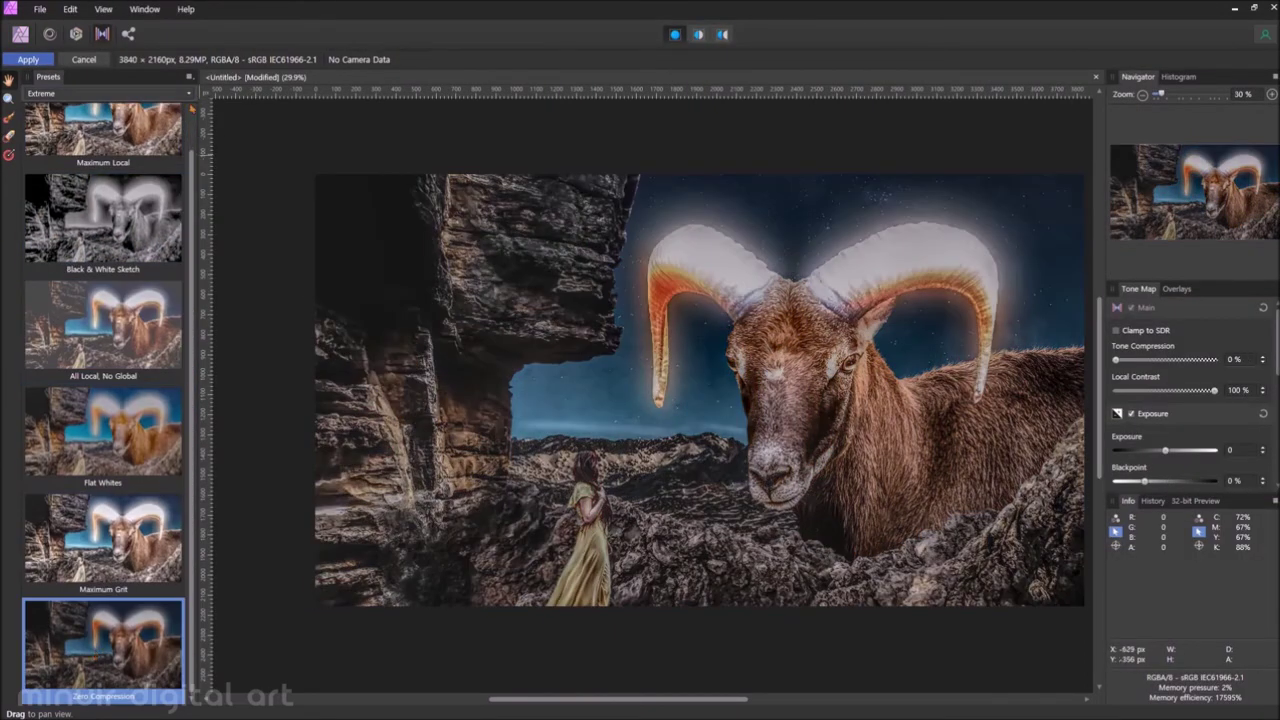
scroll(107, 93, "down", 4)
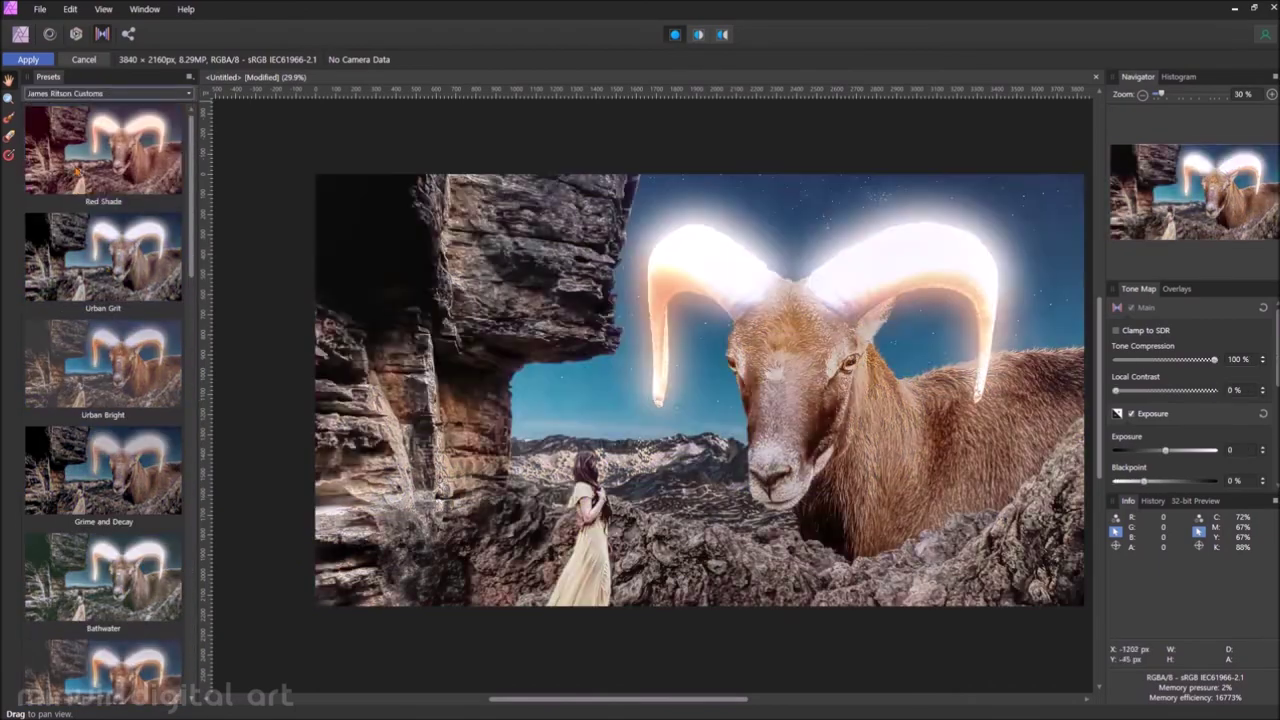
Browse James Ritson Customs presets like Miami Beach and apply Loco Local
left_click(100, 330)
left_click(100, 457)
left_click(100, 415)
left_click(104, 485)
scroll(104, 490, "down", 3)
left_click(110, 415)
scroll(133, 572, "down", 2)
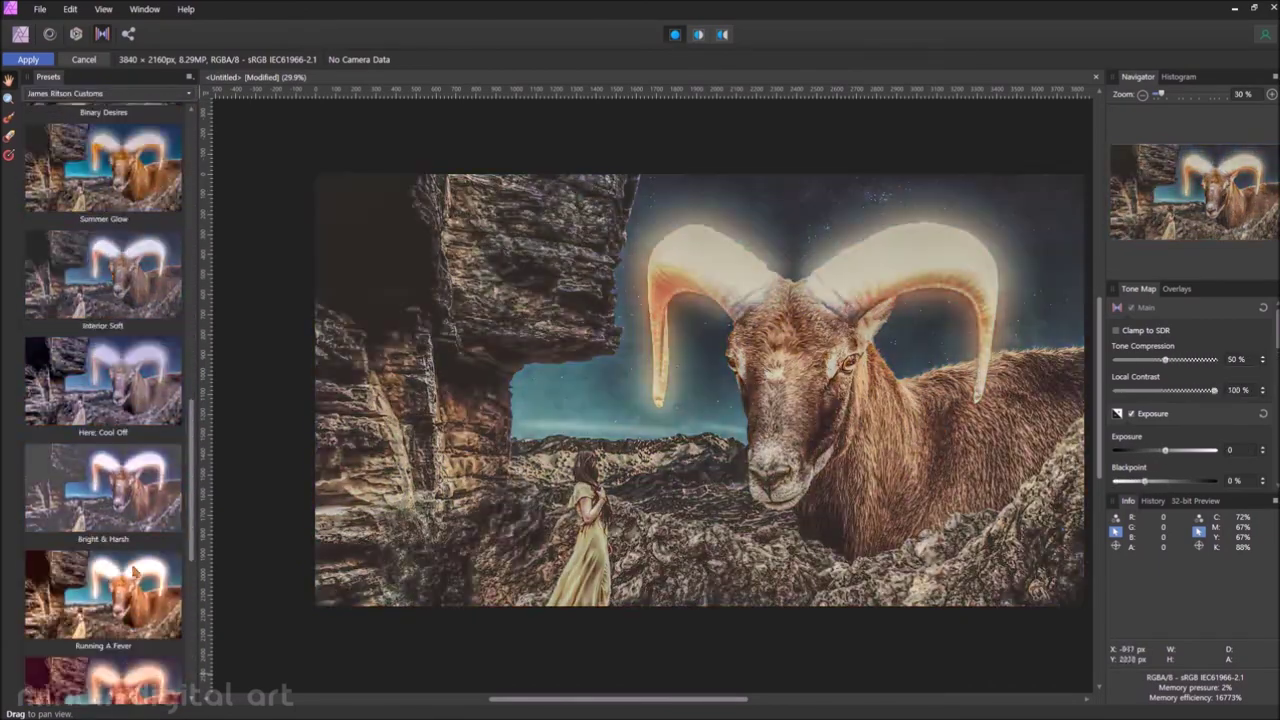
scroll(133, 572, "down", 3)
left_click(140, 560)
scroll(145, 557, "down", 1)
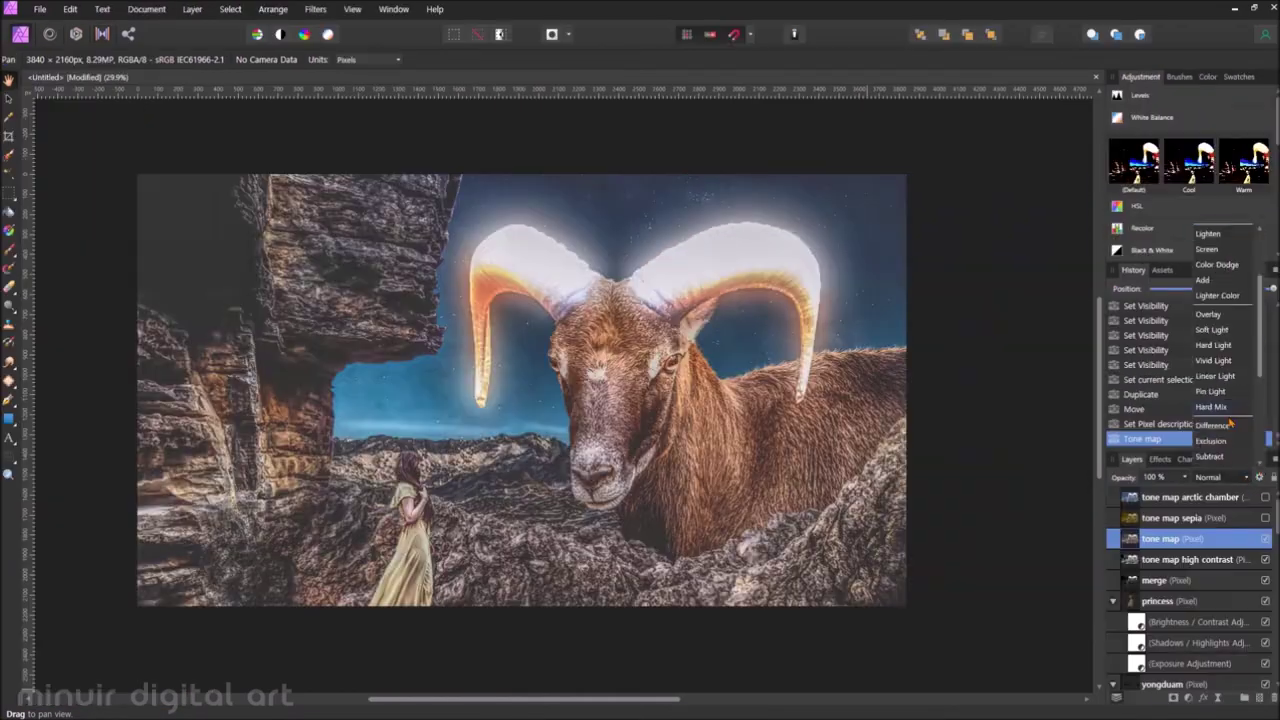
Set the tone map layer to Average blend, try Soft Light, and delete the sepia layer
left_click(1230, 425)
left_click(1266, 539)
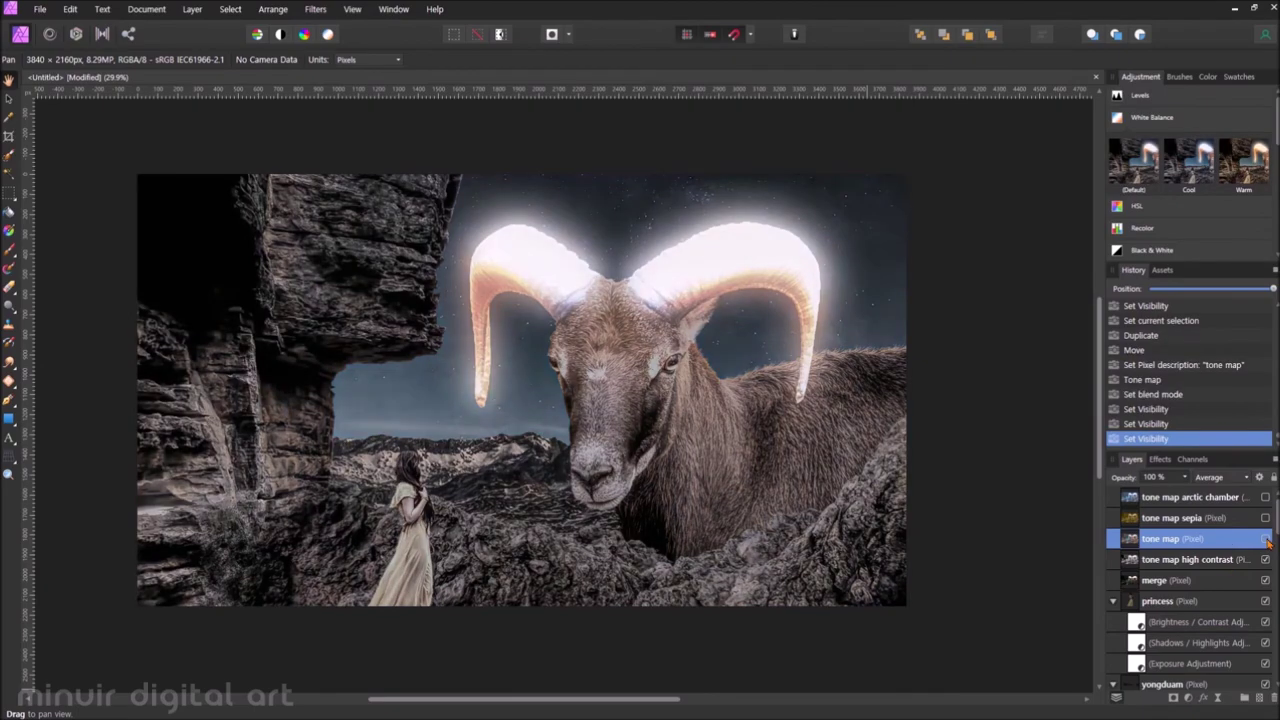
left_click(1215, 477)
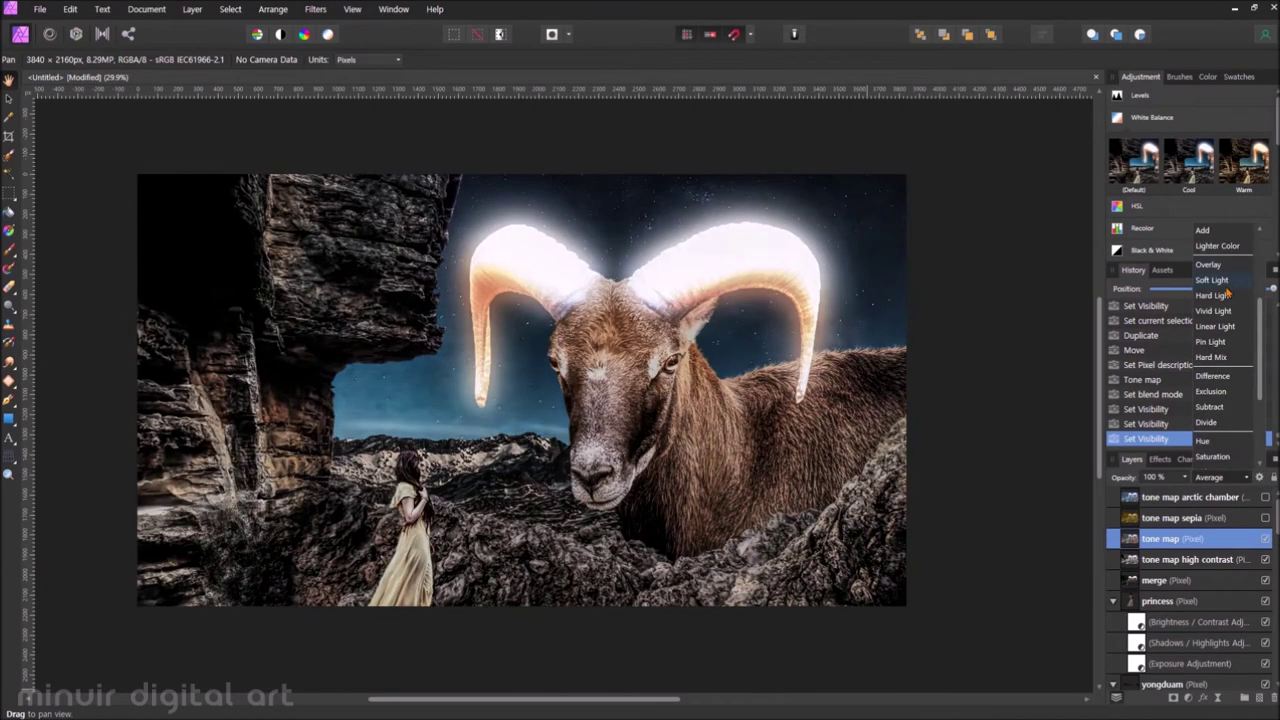
key("alt+bracketleft")
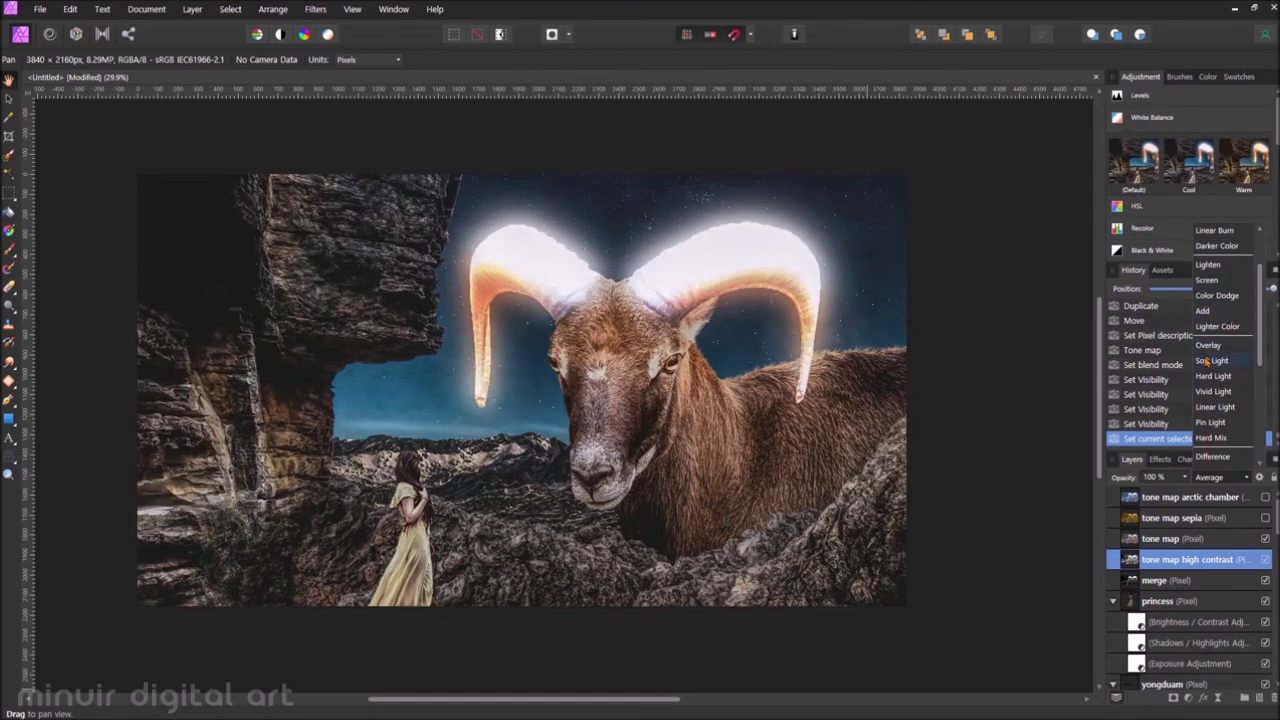
left_click(1211, 280)
left_click(1215, 477)
left_click(1215, 477)
left_click(1200, 371)
right_click(1190, 497)
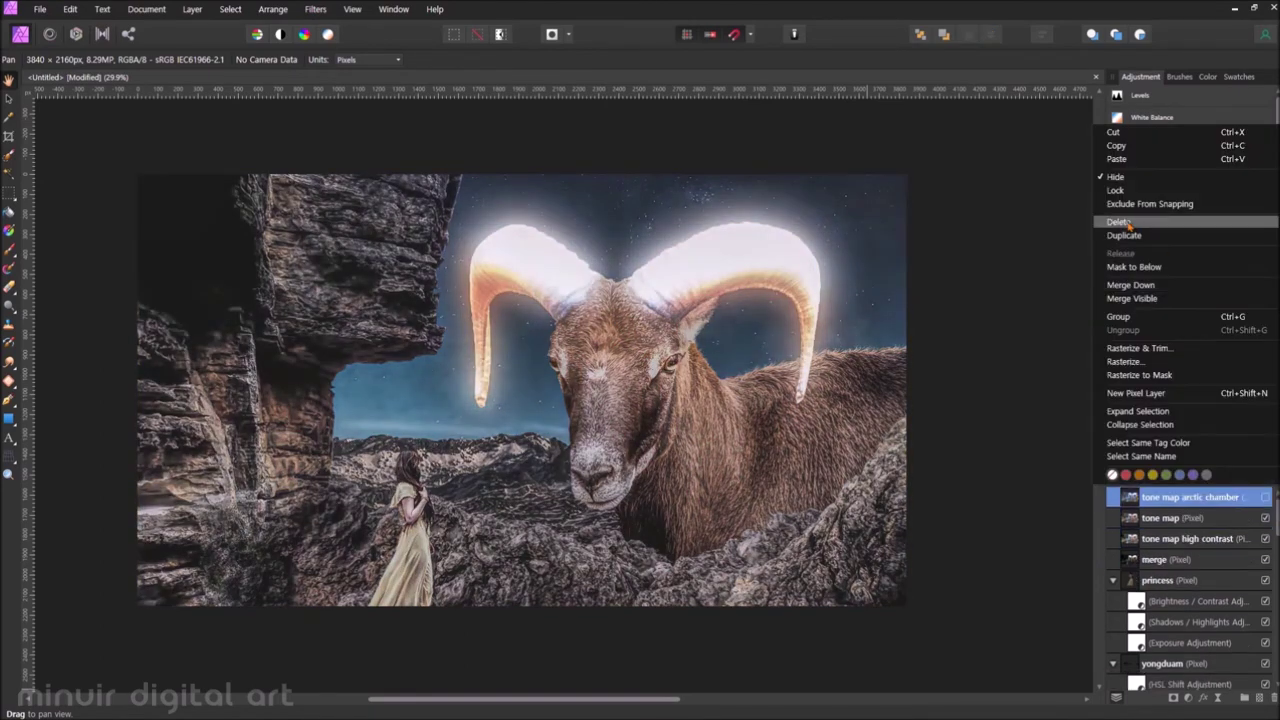
Delete the arctic chamber layer and set tone map high contrast to 70% opacity
left_click(1120, 222)
left_click(1265, 518)
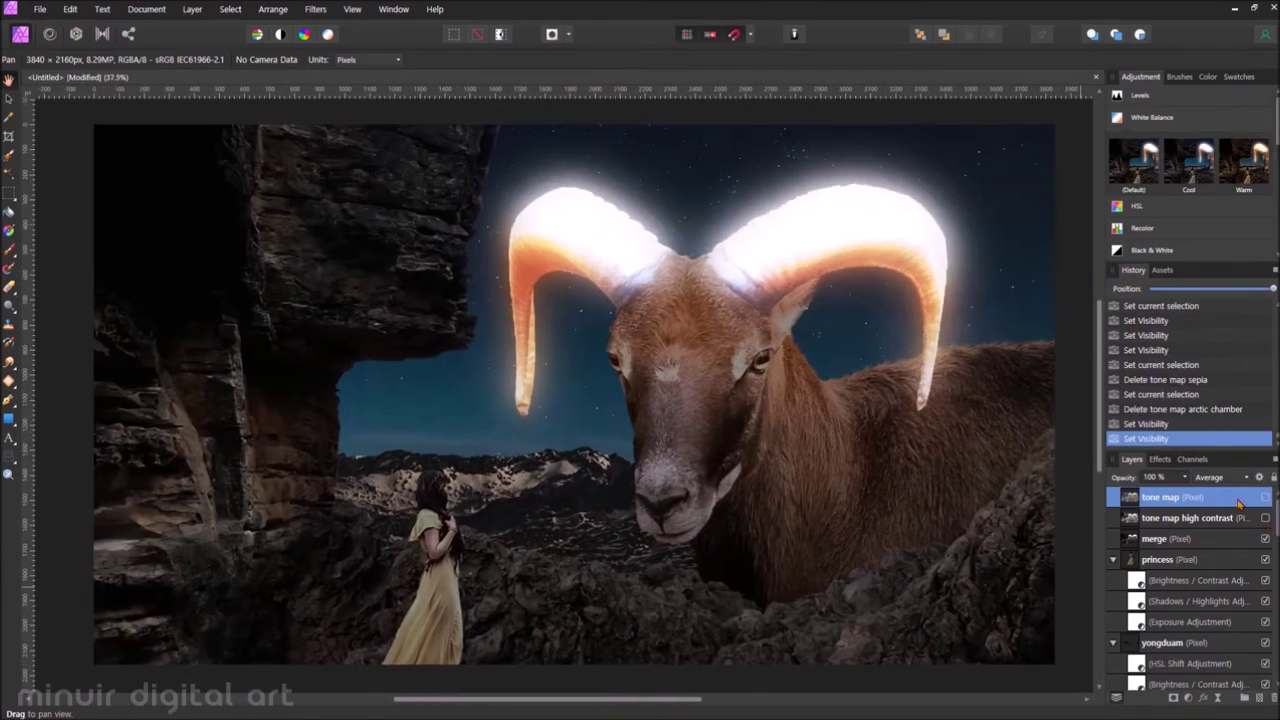
left_click(1265, 518)
left_click(1200, 518)
key("8")
left_click(1265, 518)
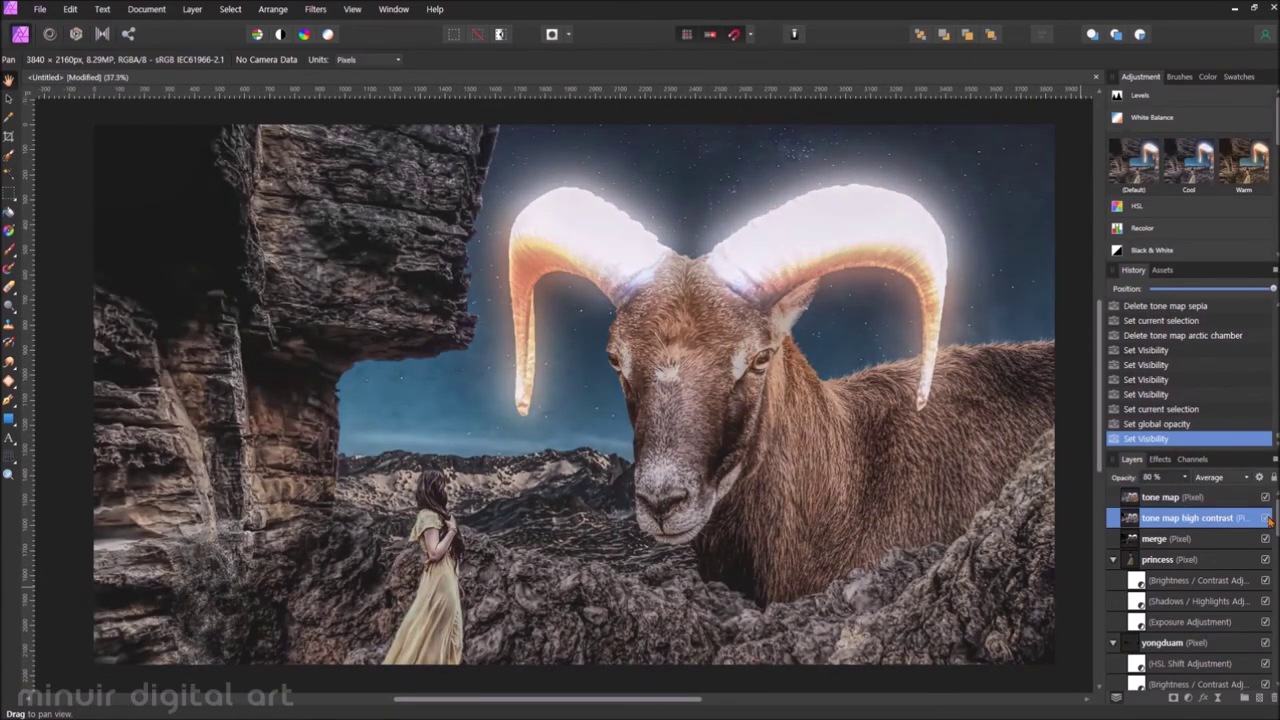
key("0")
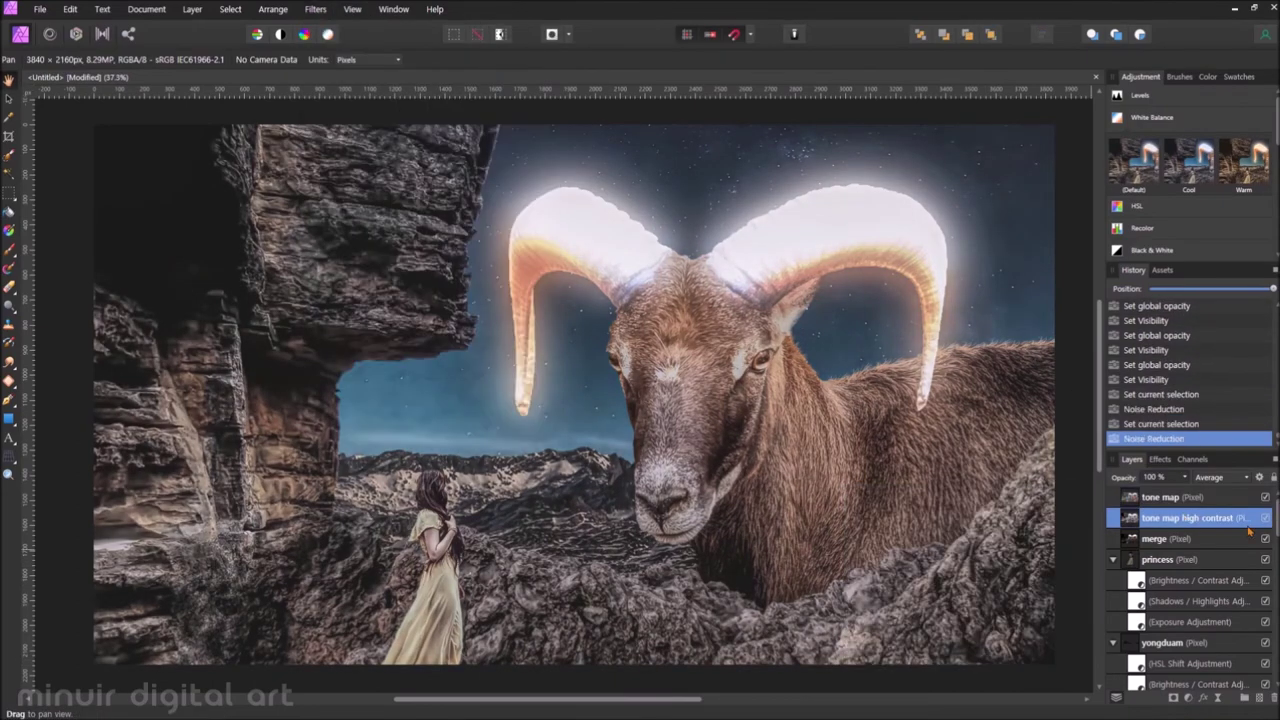
left_click(1265, 518)
left_click(1265, 518)
key("7")
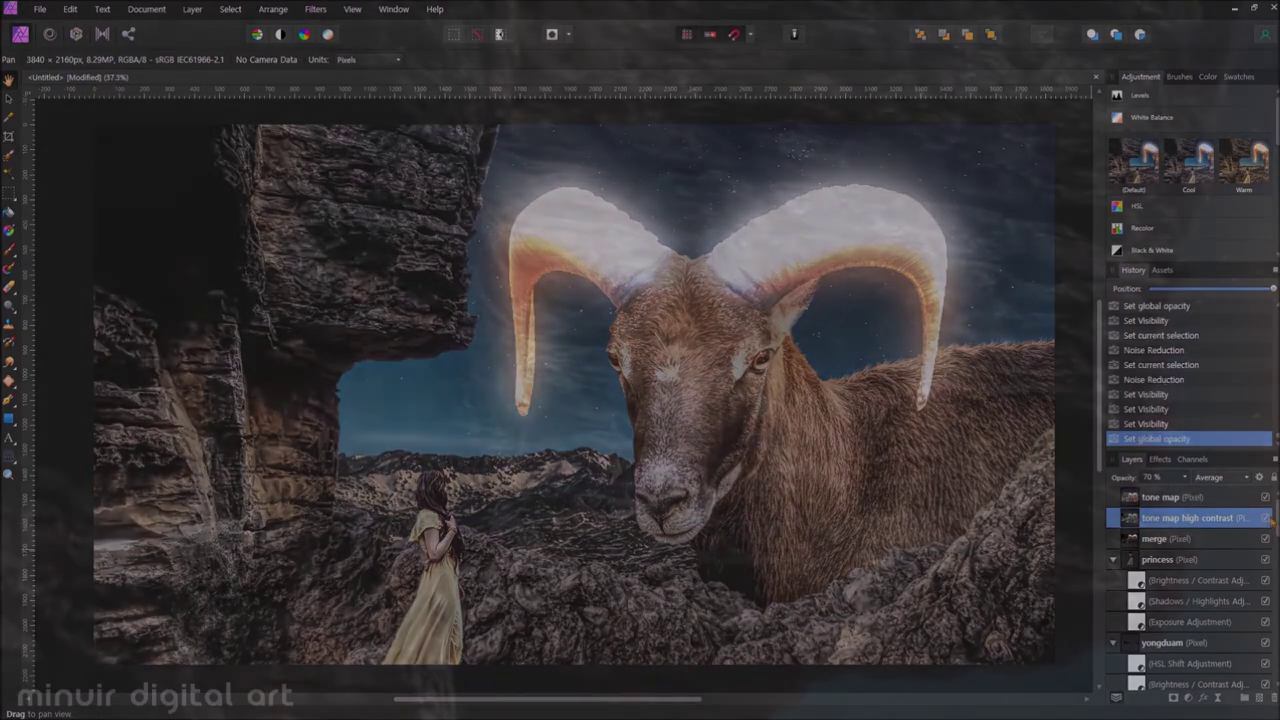